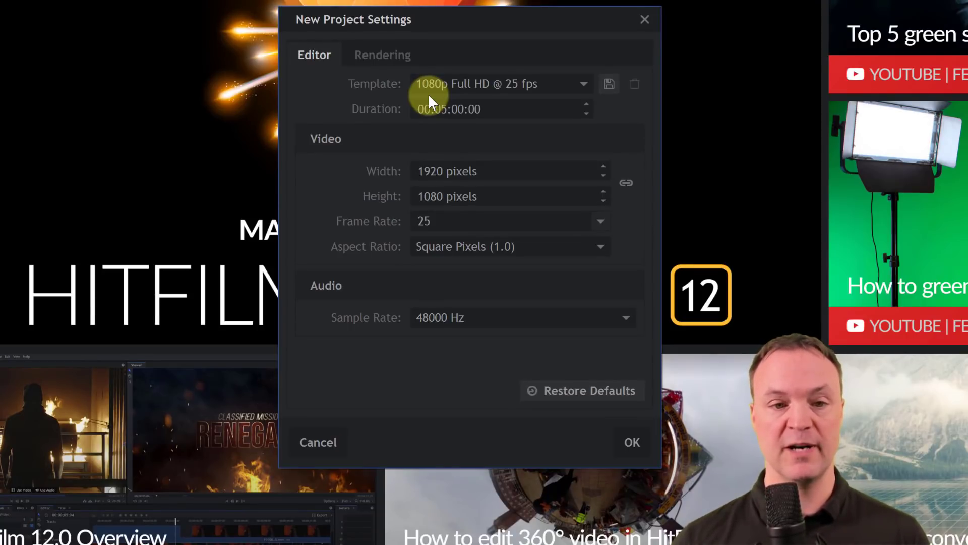
left_click(458, 81)
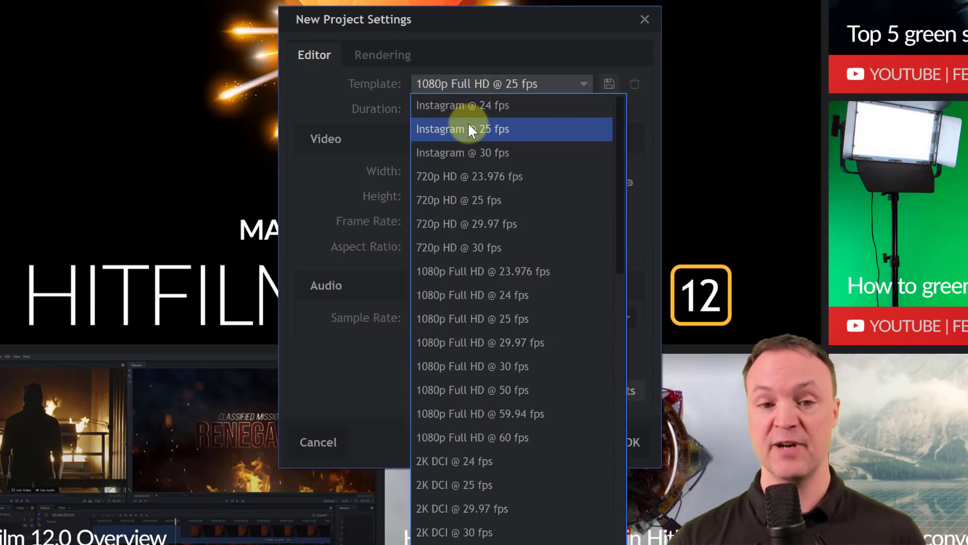
left_click(443, 181)
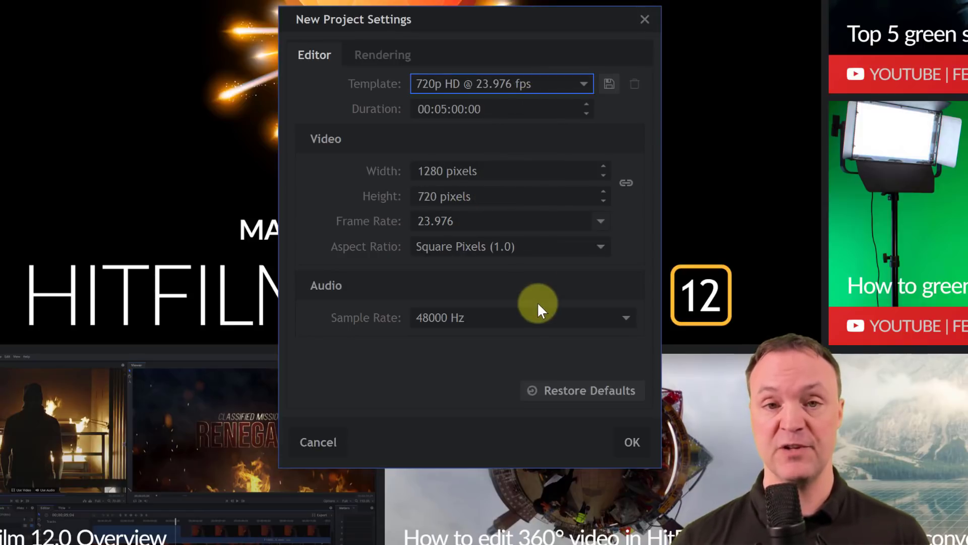
left_click(588, 394)
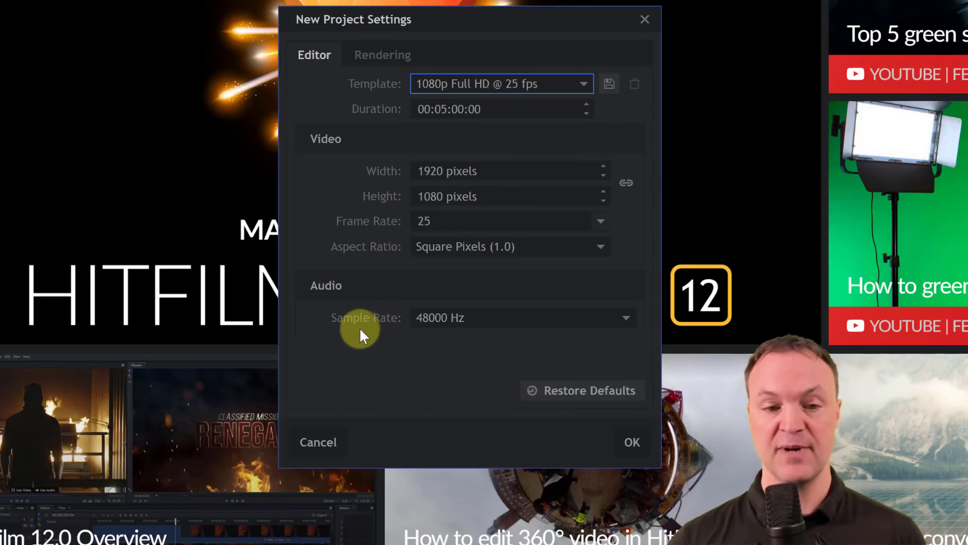
Step: Create the new project from the 1080p Full HD @ 25 fps template with a 48000 Hz audio sample rate
left_click(546, 318)
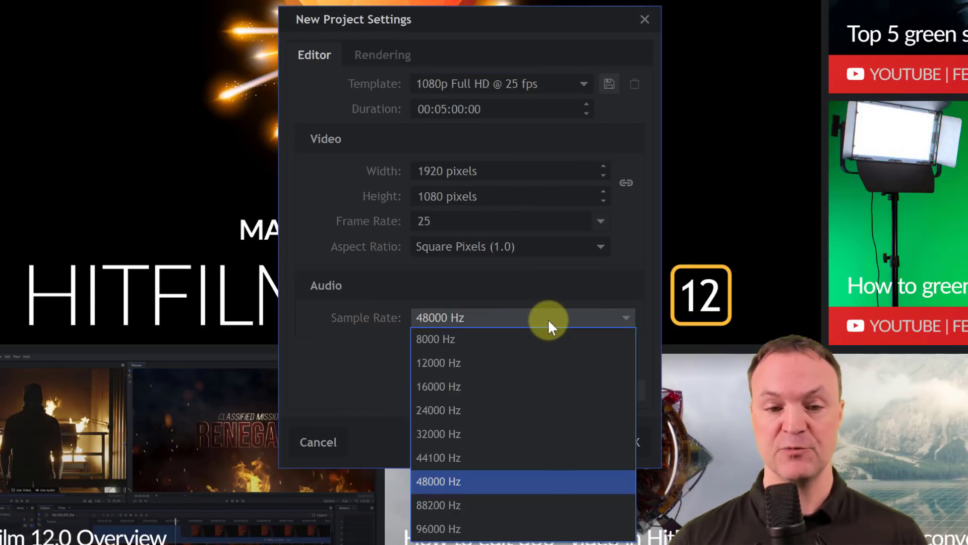
left_click(549, 320)
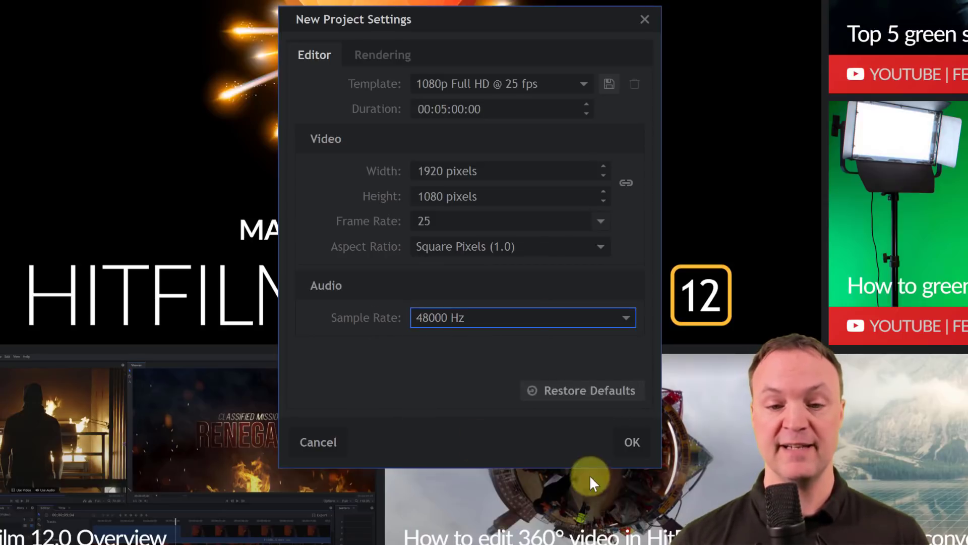
left_click(632, 443)
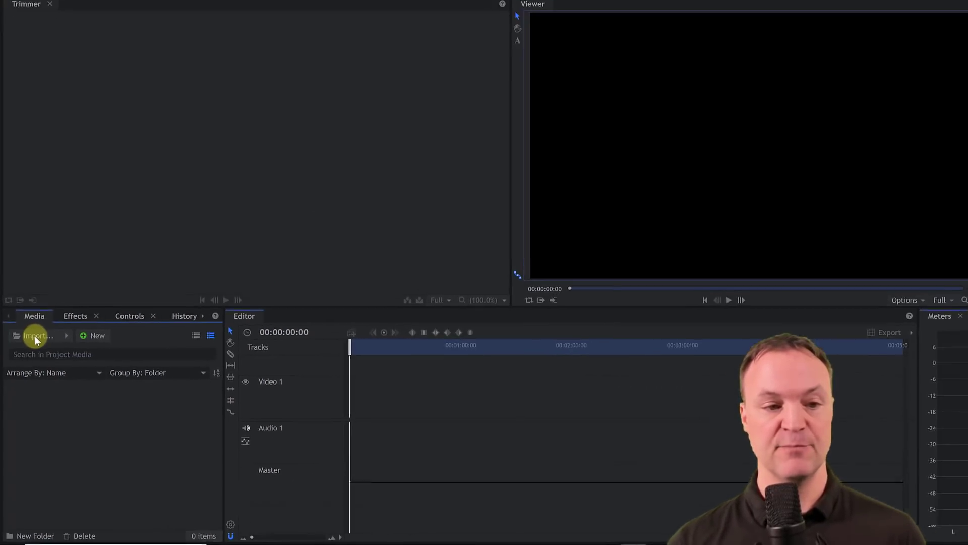
Step: Import the video 722740795 from the HitFilm Express folder and play a short part of it in the Trimmer
left_click(34, 335)
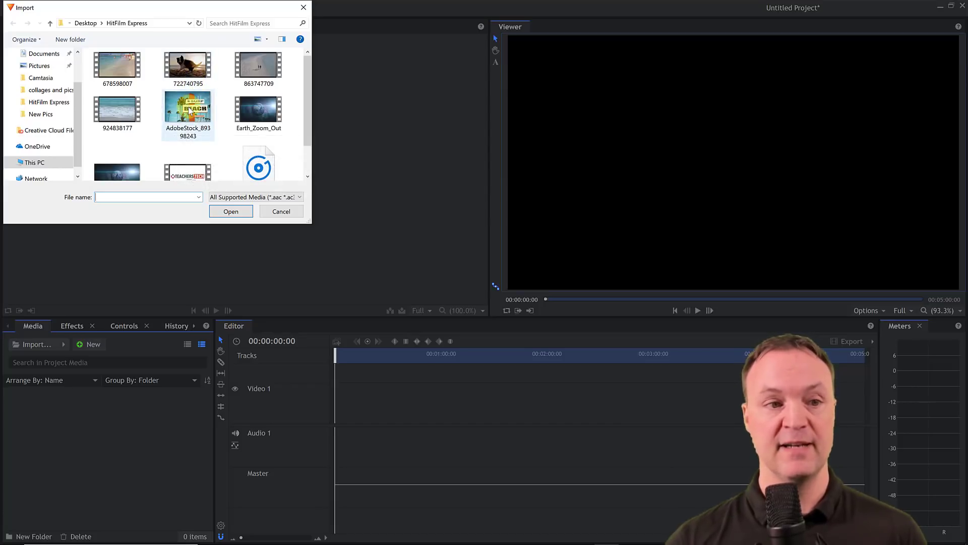
left_click(208, 70)
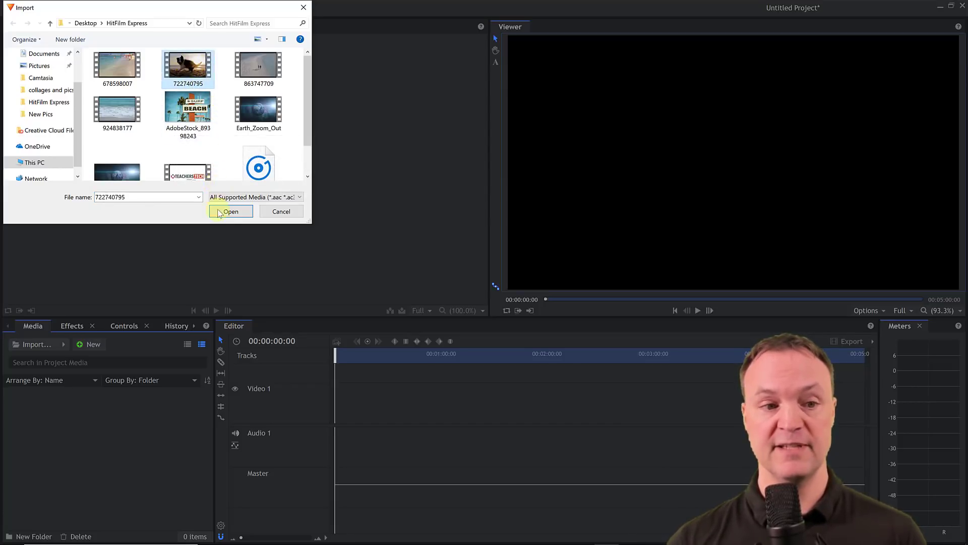
left_click(230, 212)
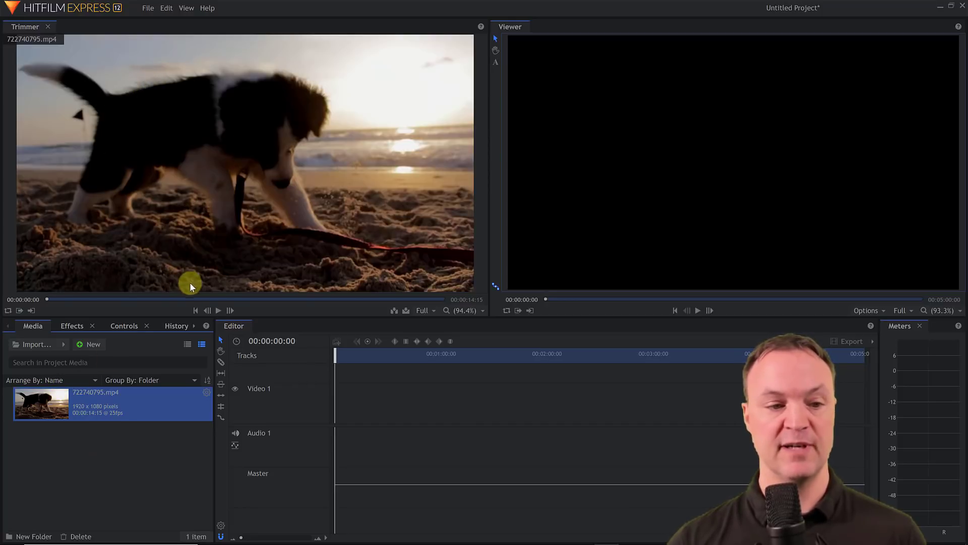
left_click(219, 310)
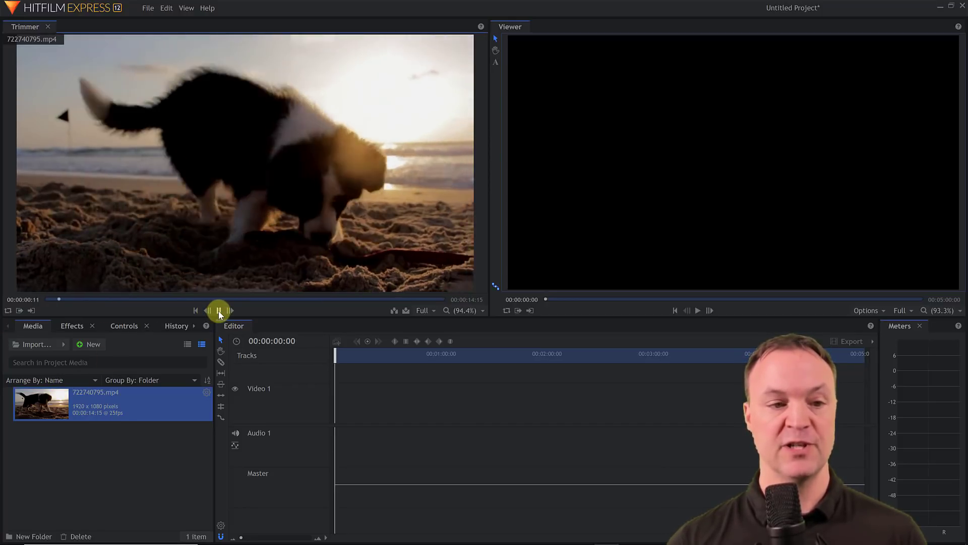
left_click(218, 311)
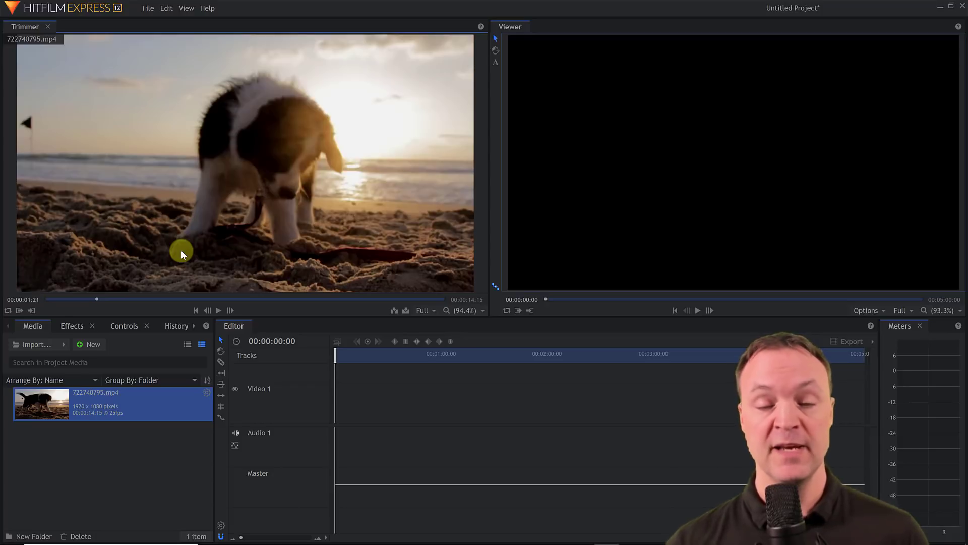
Step: Import AdobeStock_89398243, Earth_Zoom_Out, the Earth_Zoom_Out_ 3 still image, INTRO (1) and the wicked-surf_M1NHOXBd audio file together
left_click(106, 459)
double_click(107, 459)
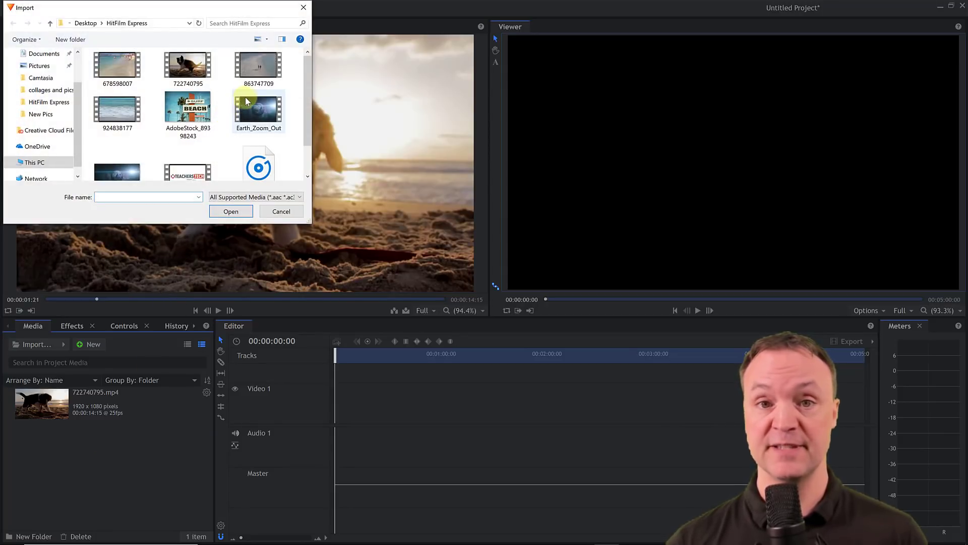
scroll(254, 98, "down", 1)
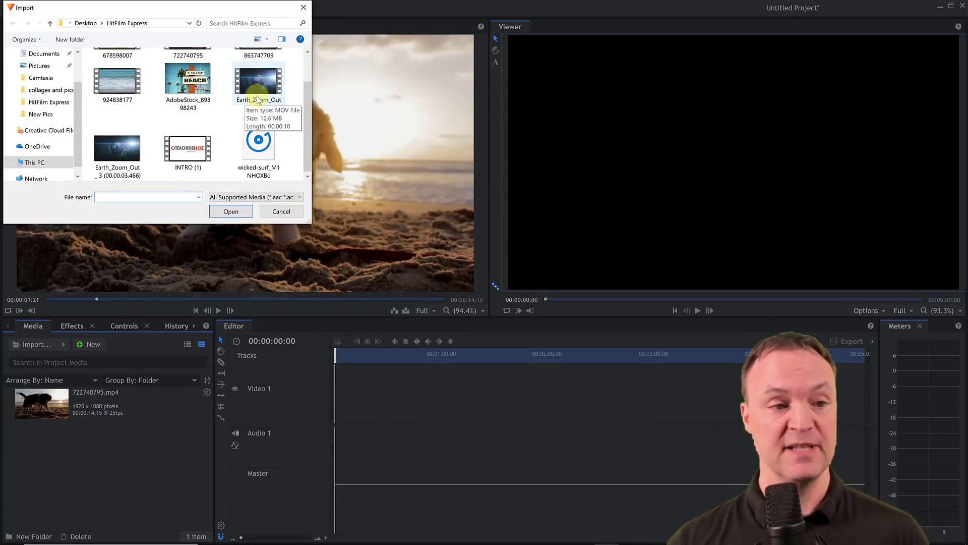
left_click(185, 106)
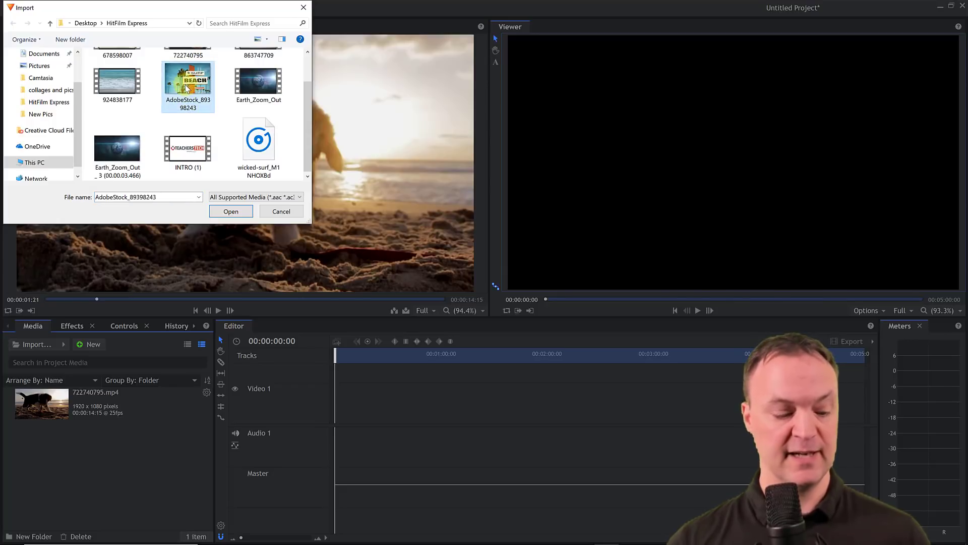
left_click(191, 147, "shift")
left_click(255, 139, "ctrl")
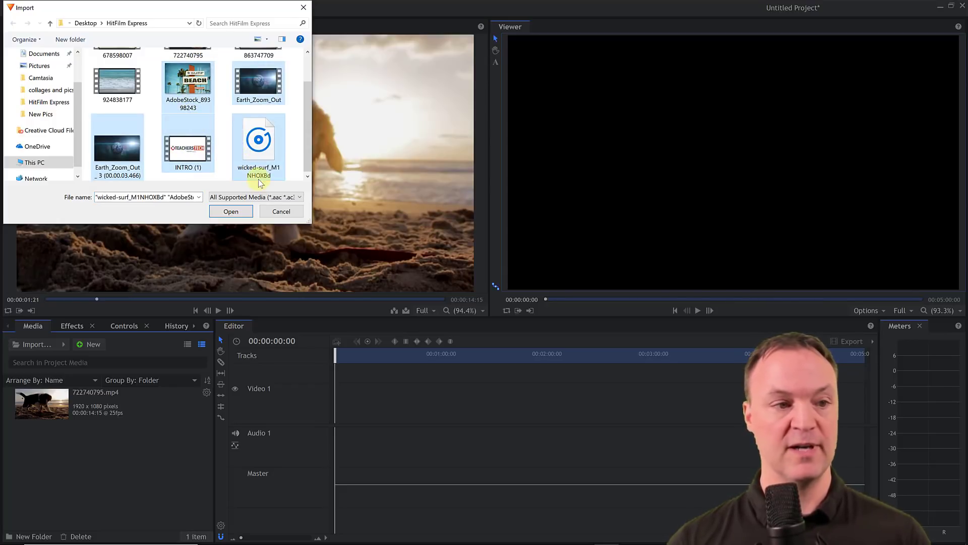
left_click(230, 211)
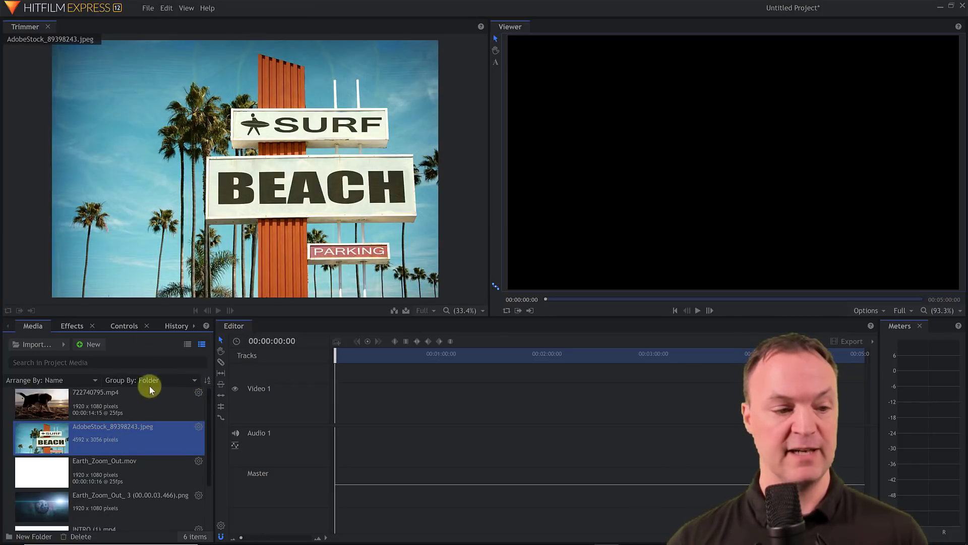
scroll(138, 408, "down", 3)
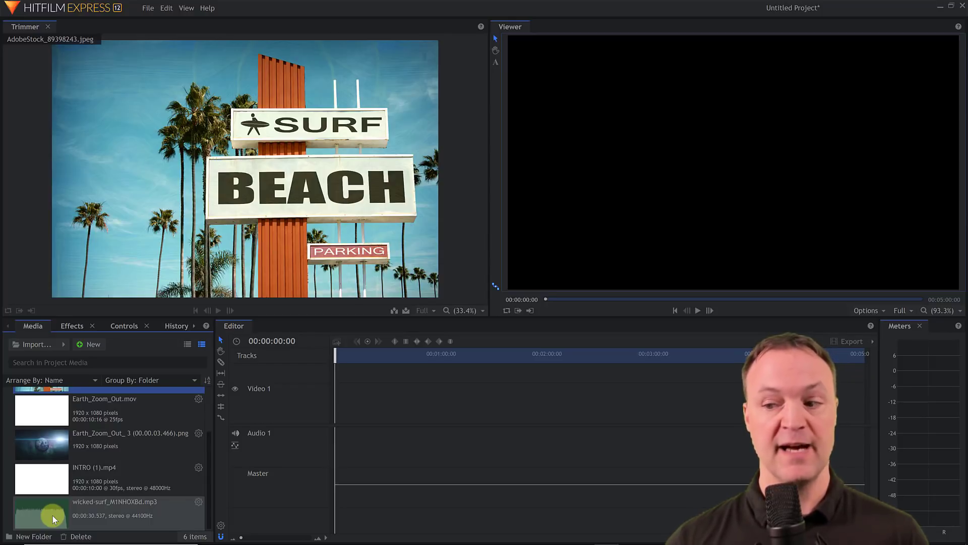
Step: Add the video 924838177 to the project media straight from the HitFilm Express folder in File Explorer, closing that window when done
mouse_move(101, 542)
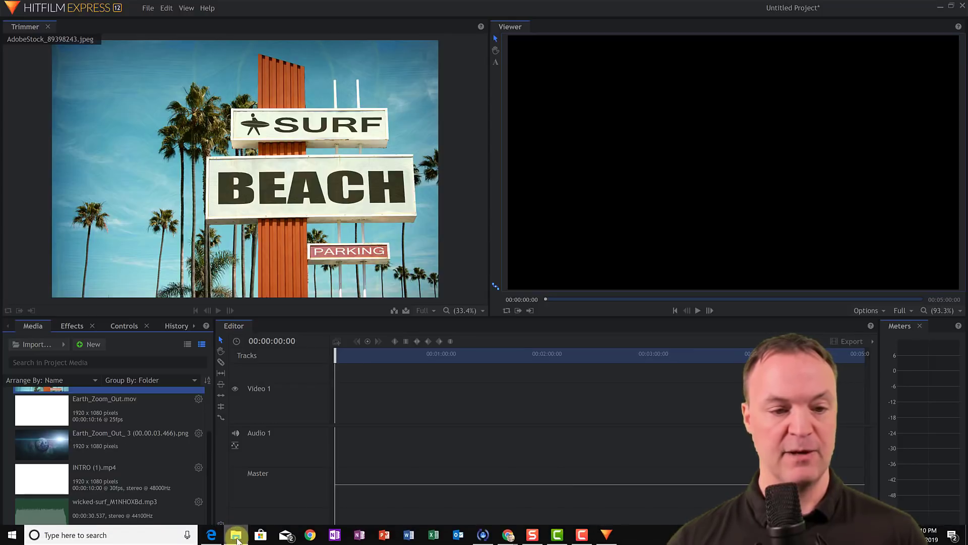
left_click(235, 535)
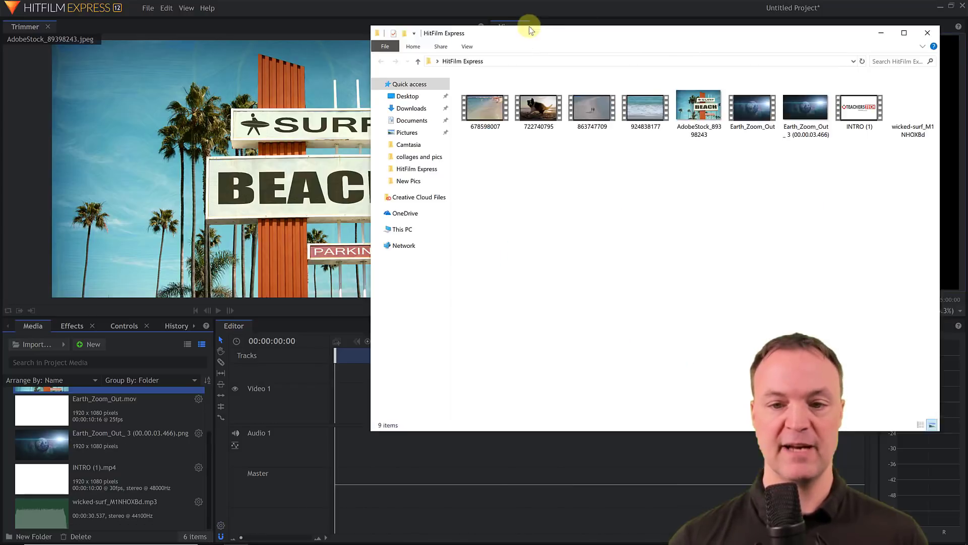
left_click_drag(529, 30, 530, 53)
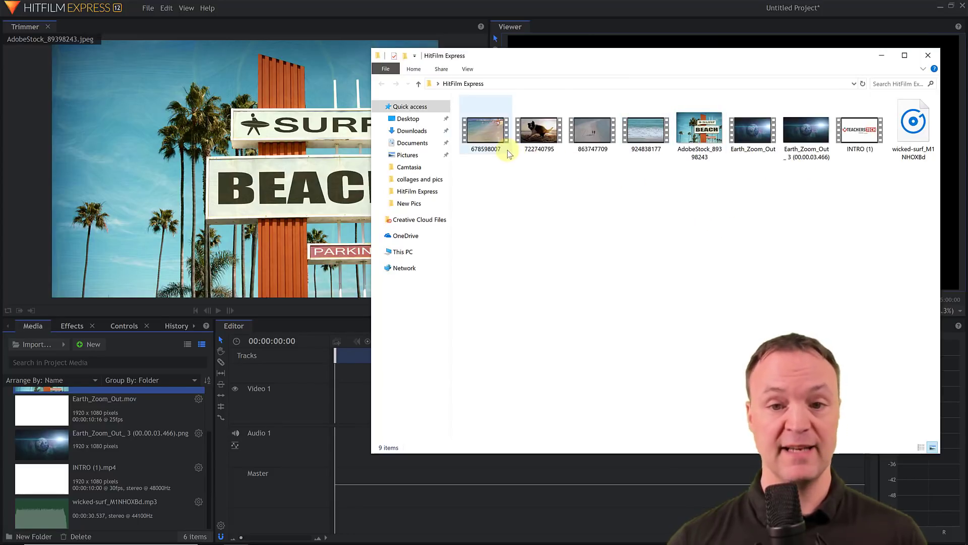
left_click_drag(647, 132, 112, 479)
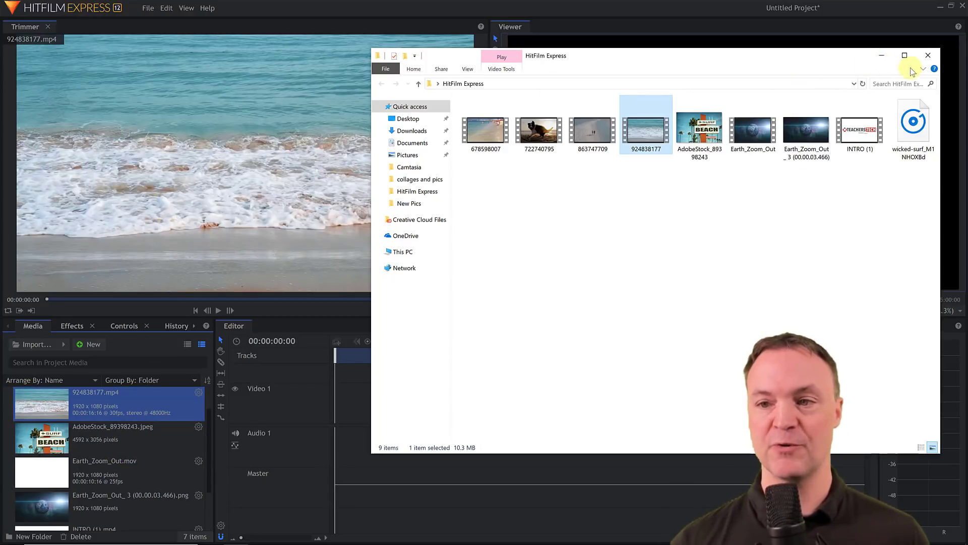
left_click(929, 57)
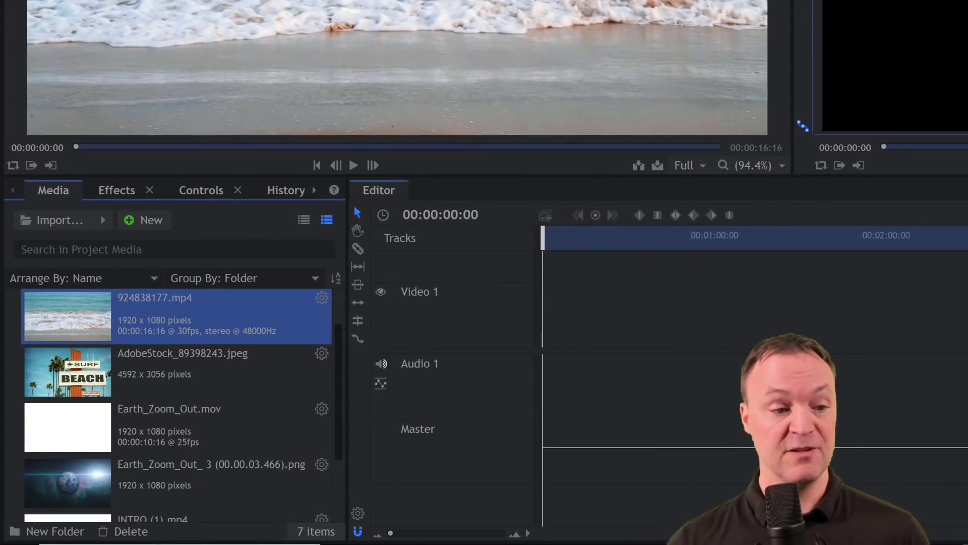
Step: Show the project media as a compact list without thumbnails and create a media folder named Video
left_click(304, 220)
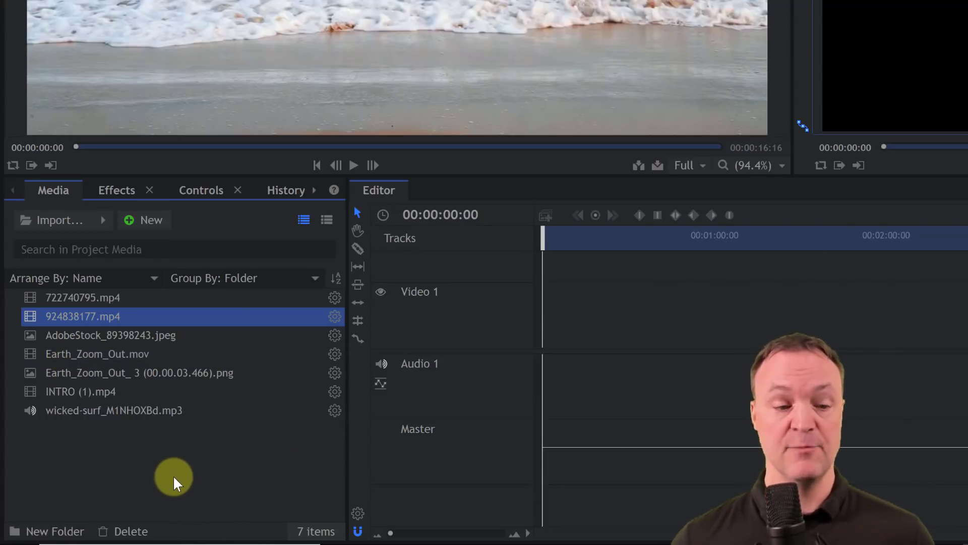
left_click(36, 532)
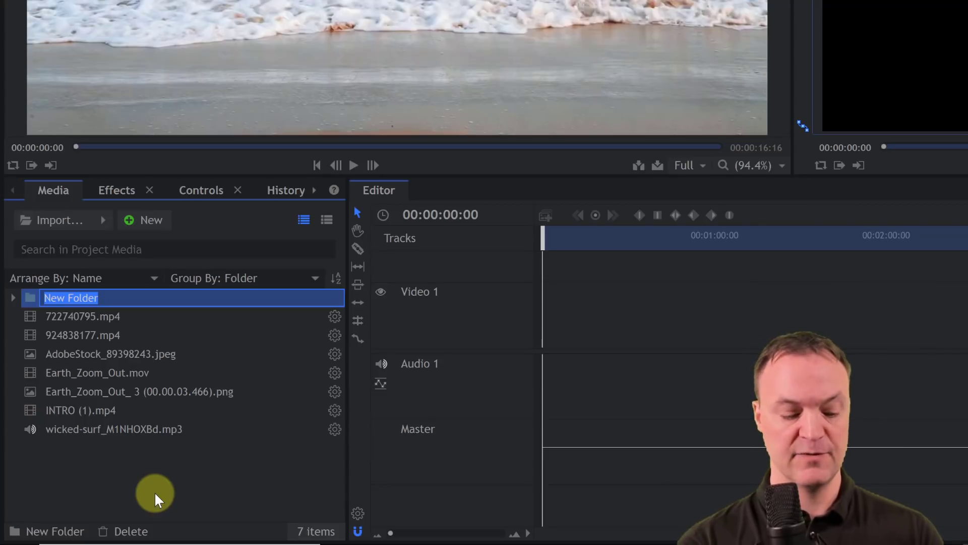
type("Video")
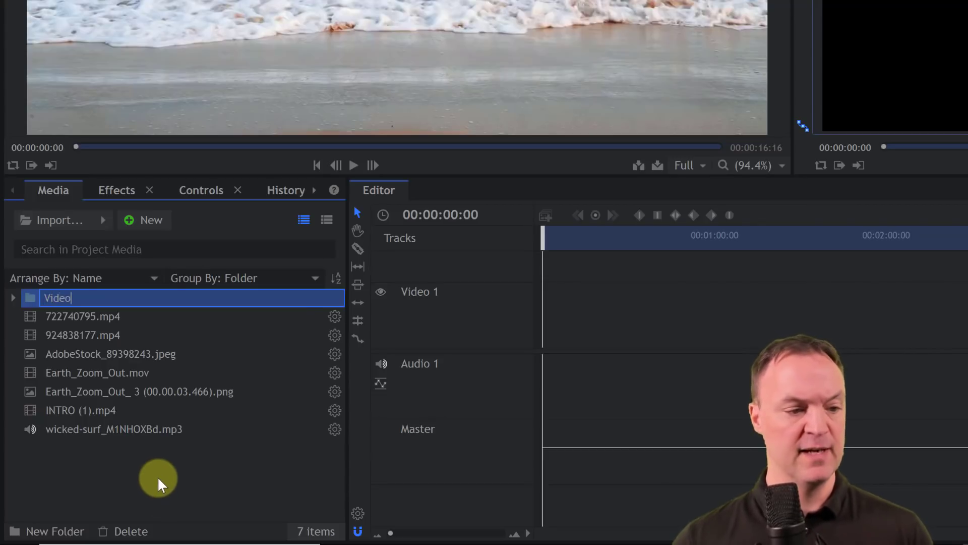
key("Return")
Step: Move 722740795.mp4, 924838177.mp4 and INTRO (1).mp4 into the Video folder
left_click_drag(86, 318, 85, 301)
left_click_drag(81, 334, 35, 299)
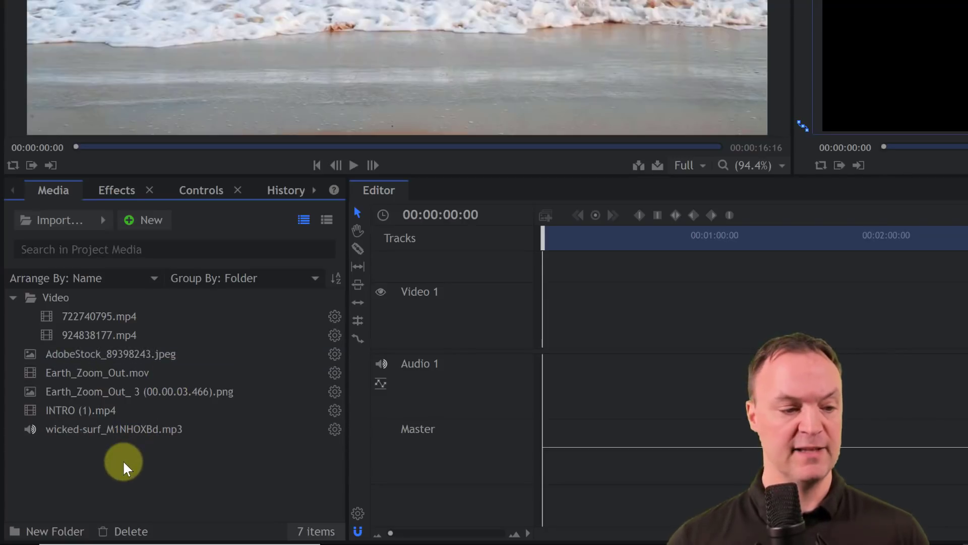
left_click_drag(65, 410, 48, 297)
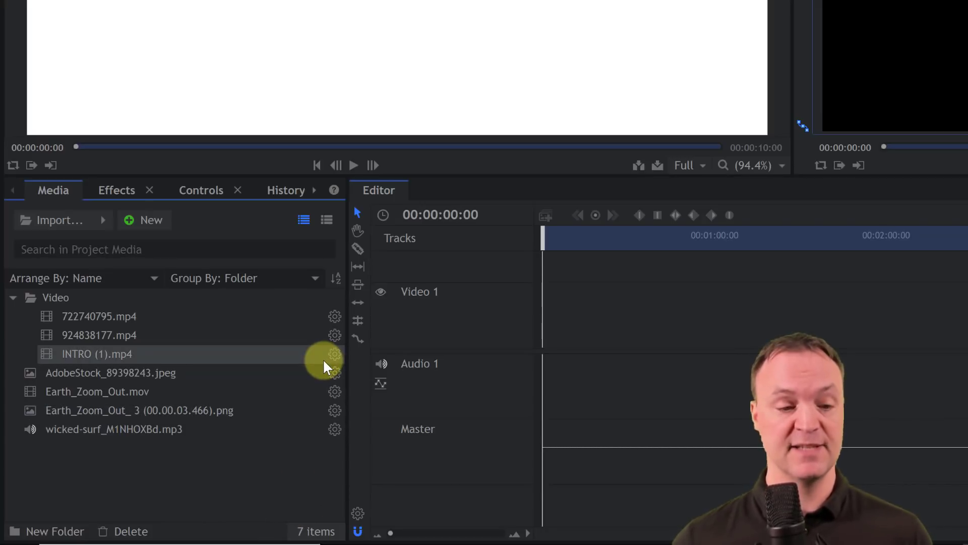
Step: Review the media properties of 722740795.mp4 and 924838177.mp4, including frame rate, resolution and duration
left_click(334, 317)
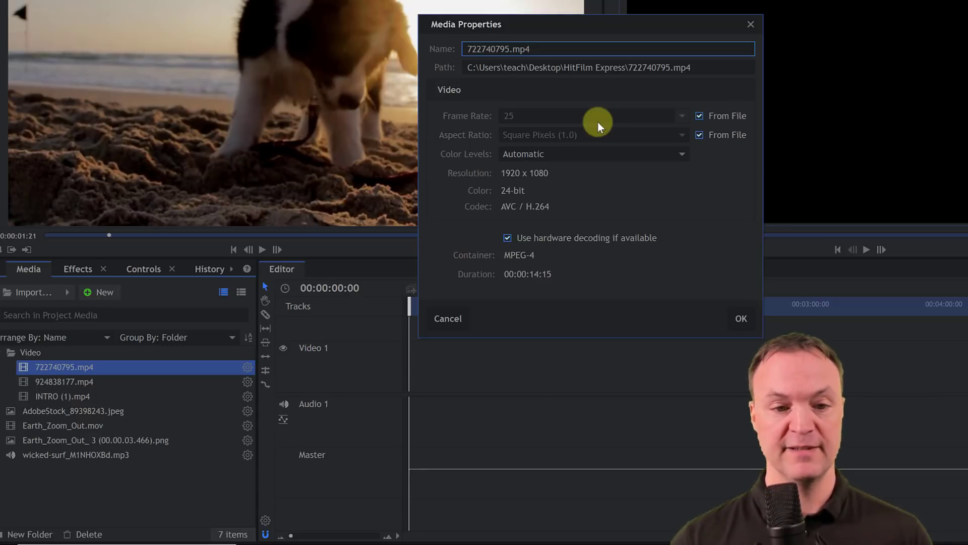
left_click(743, 321)
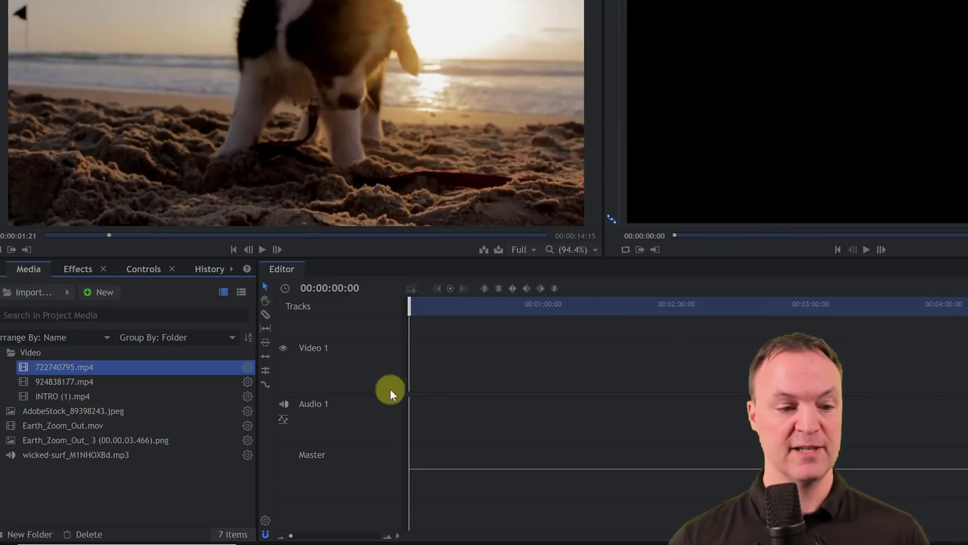
left_click(249, 384)
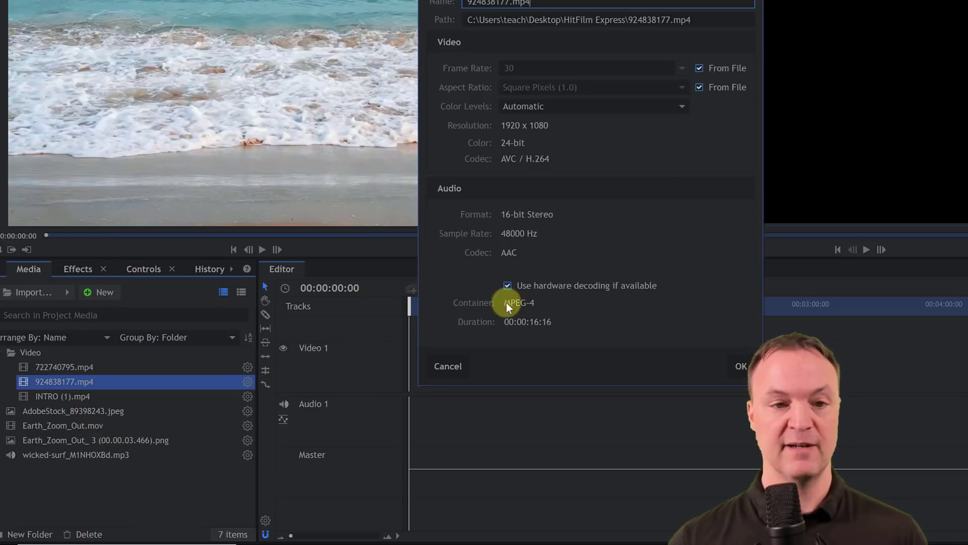
left_click(742, 366)
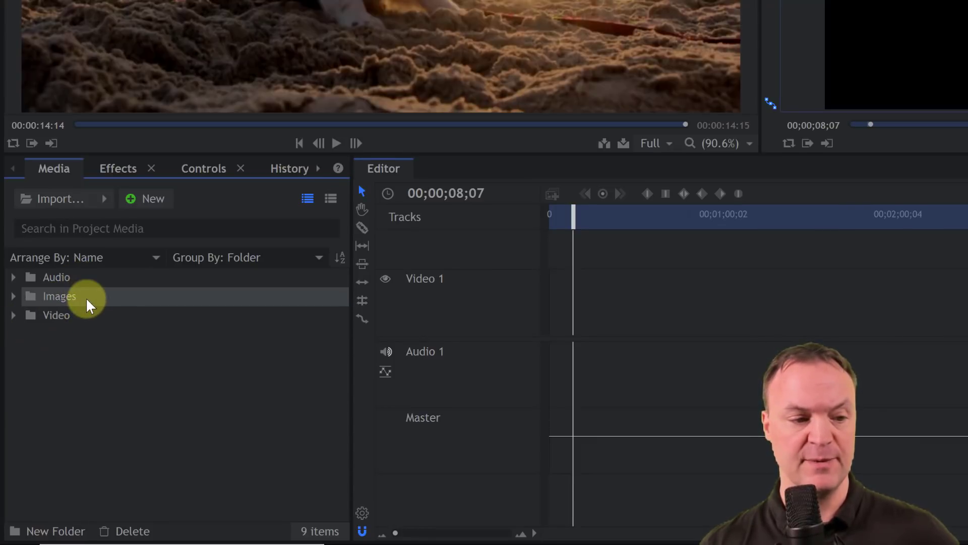
Step: Expand the Video and Images folders and view their media with thumbnails before returning to the compact list
left_click(15, 314)
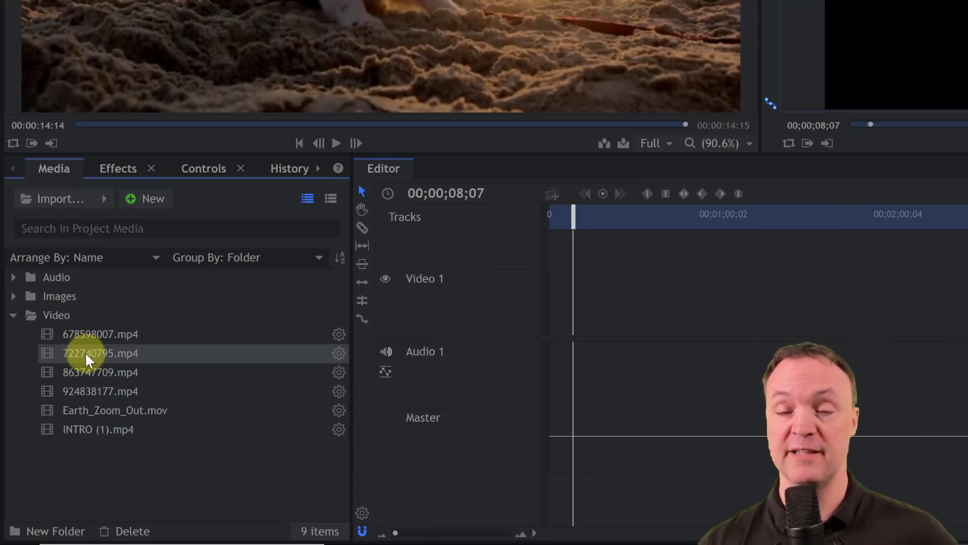
left_click(14, 296)
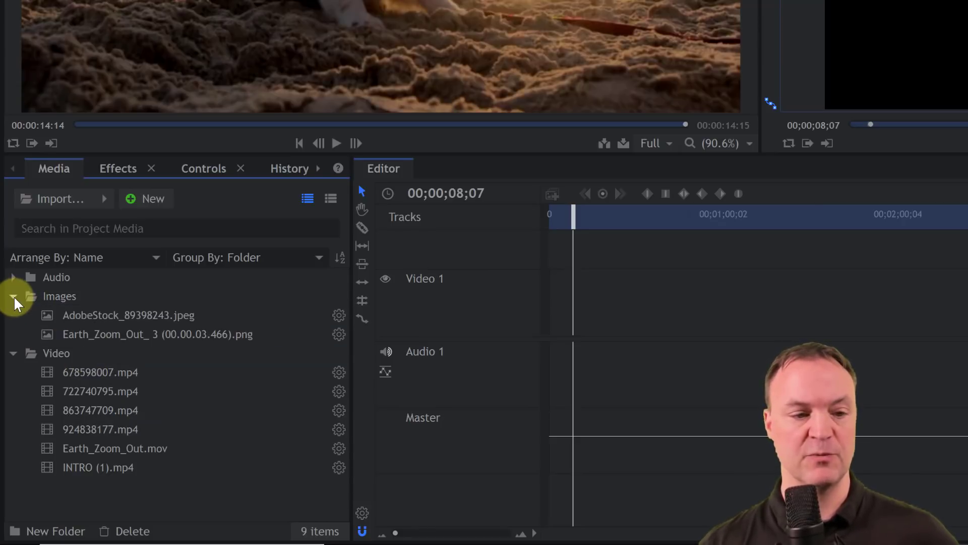
left_click(330, 200)
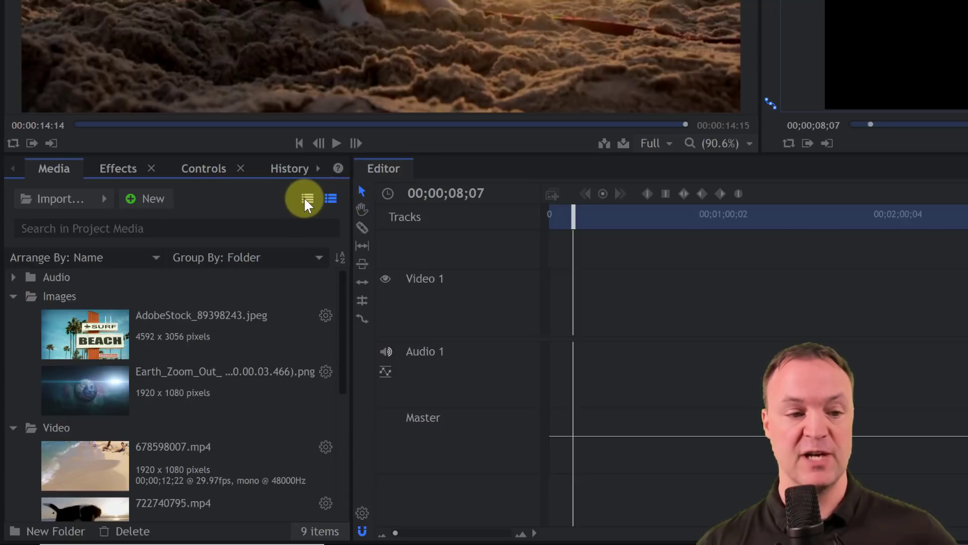
left_click(305, 198)
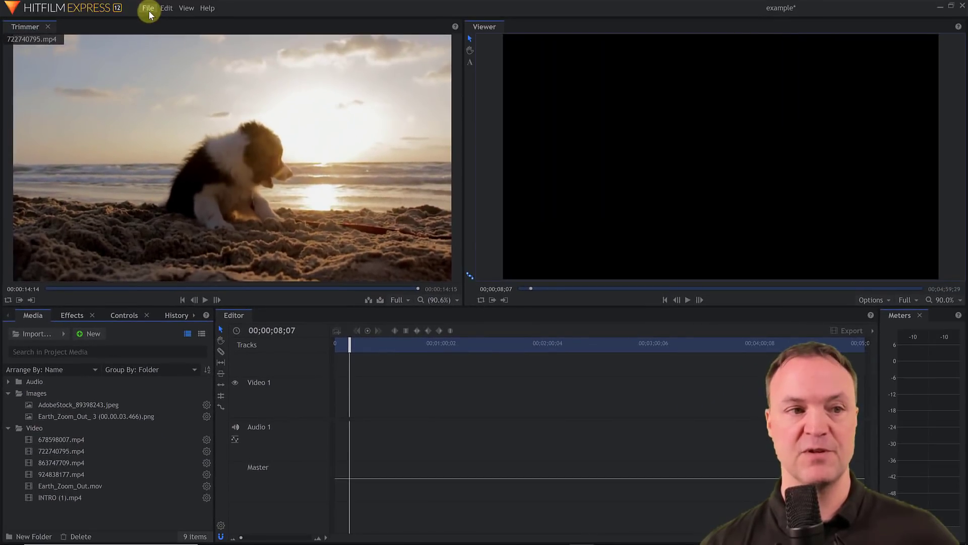
Step: Save the project on the Desktop under the new file name tutorial
left_click(148, 9)
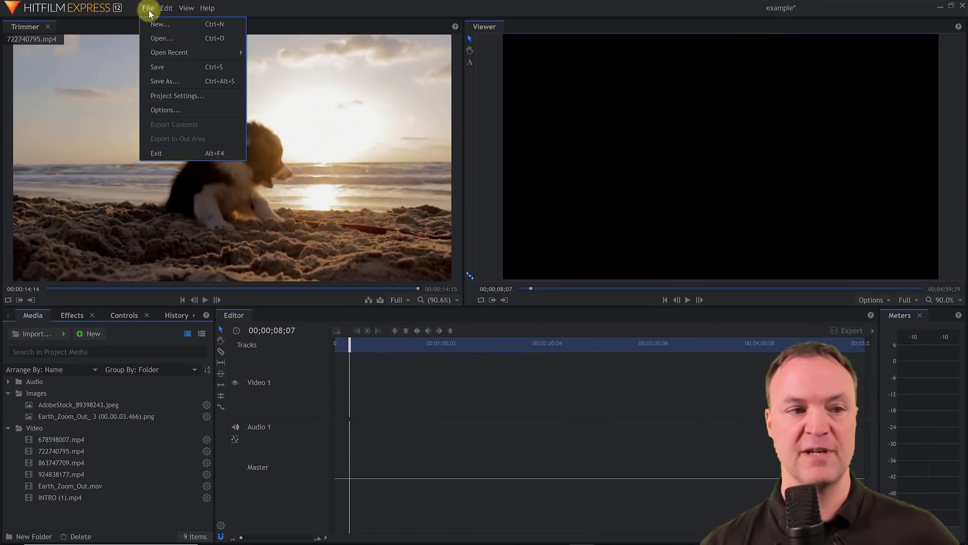
left_click(161, 82)
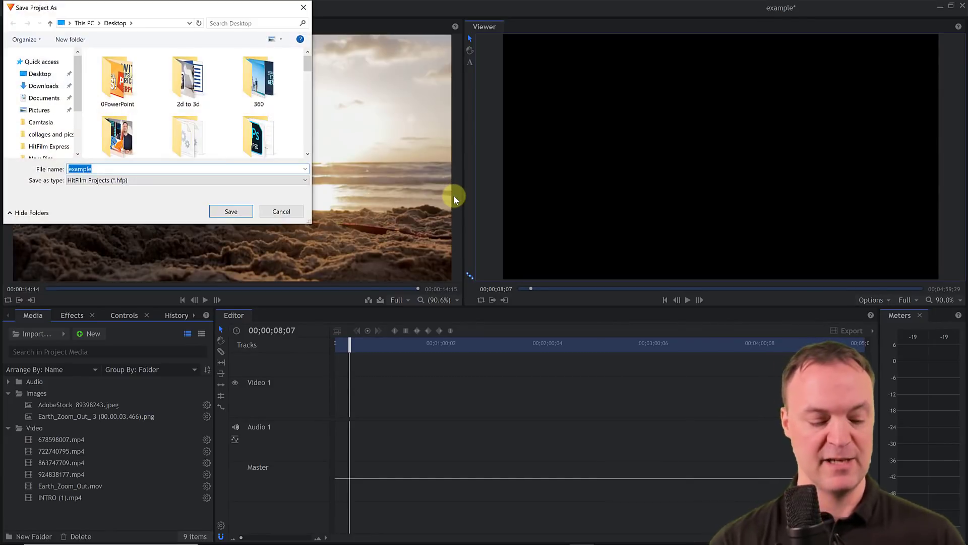
type("tutorial")
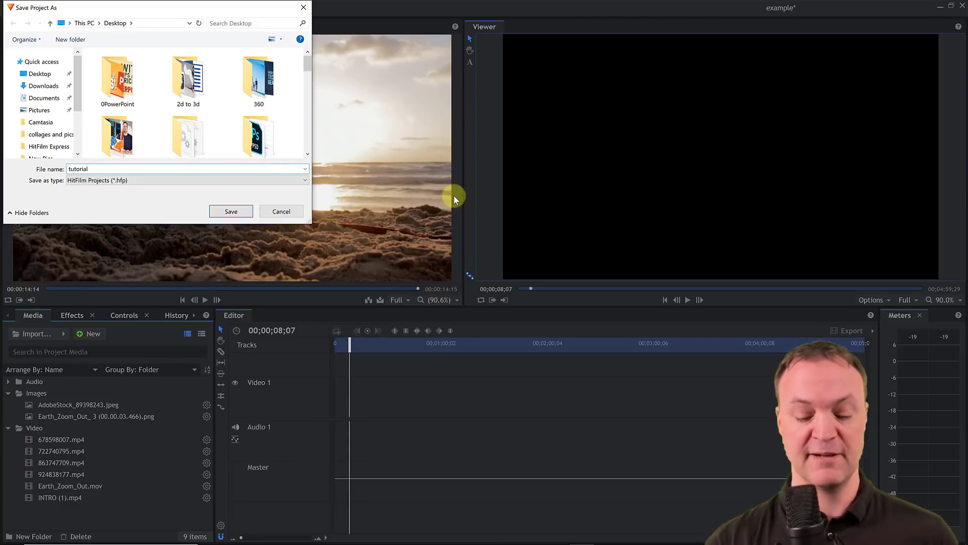
key("Return")
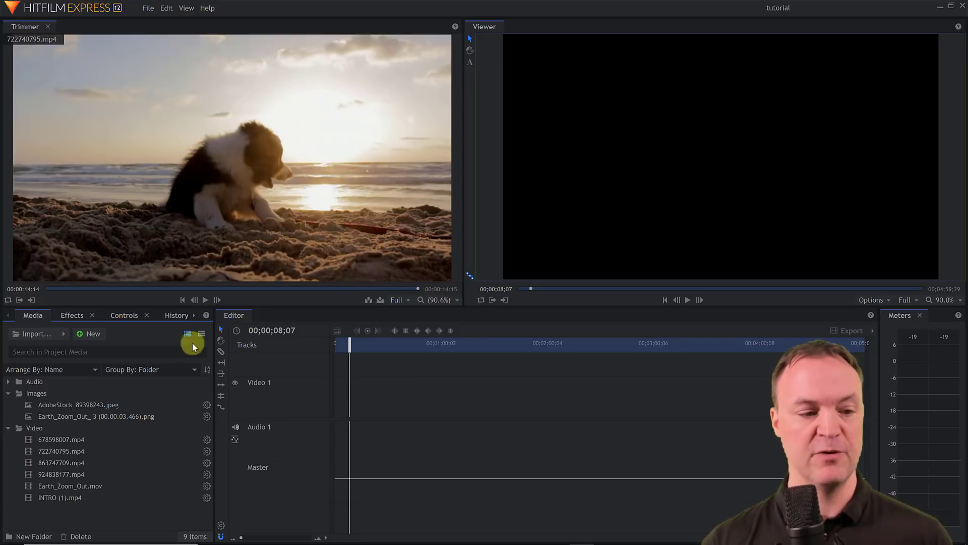
Step: Load 863747709.mp4 from the Video folder into the Trimmer for preview
left_click(71, 451)
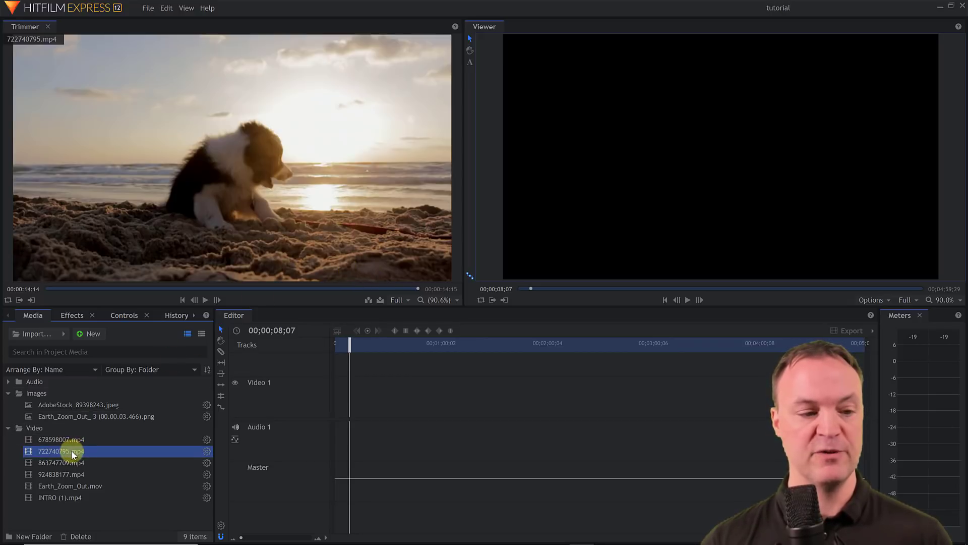
left_click(68, 462)
mouse_move(190, 132)
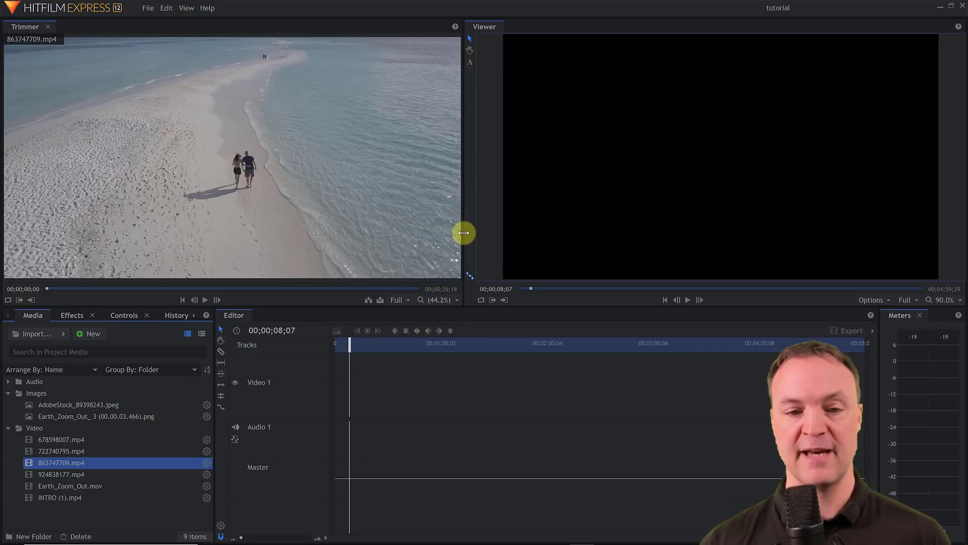
Step: Slightly widen the Trimmer and enlarge the Editor area by shifting the panel dividers, and place the playhead at 00;01;57;17
mouse_move(464, 232)
left_mouse_down()
mouse_move(704, 241)
mouse_move(467, 240)
left_mouse_up()
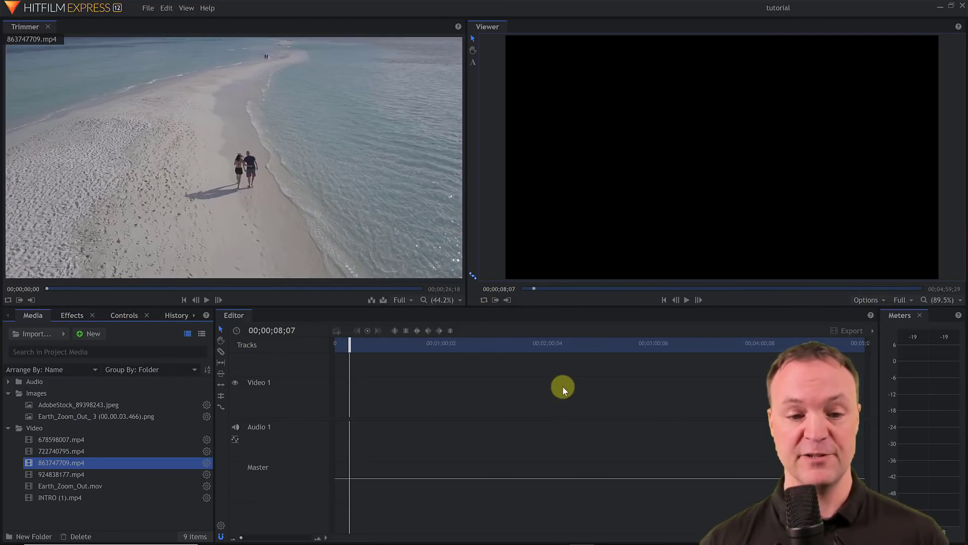
left_click(543, 342)
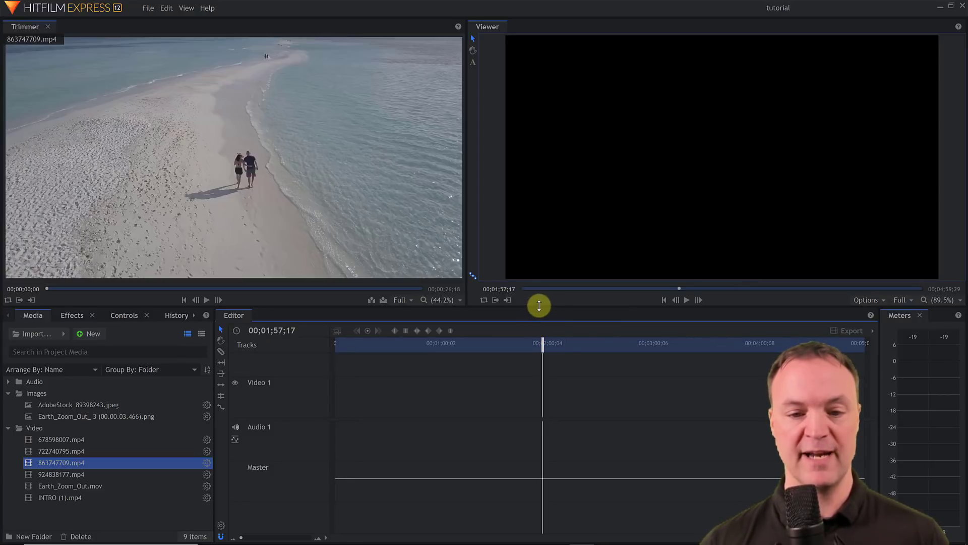
mouse_move(539, 305)
left_mouse_down()
mouse_move(550, 135)
mouse_move(549, 299)
left_mouse_up()
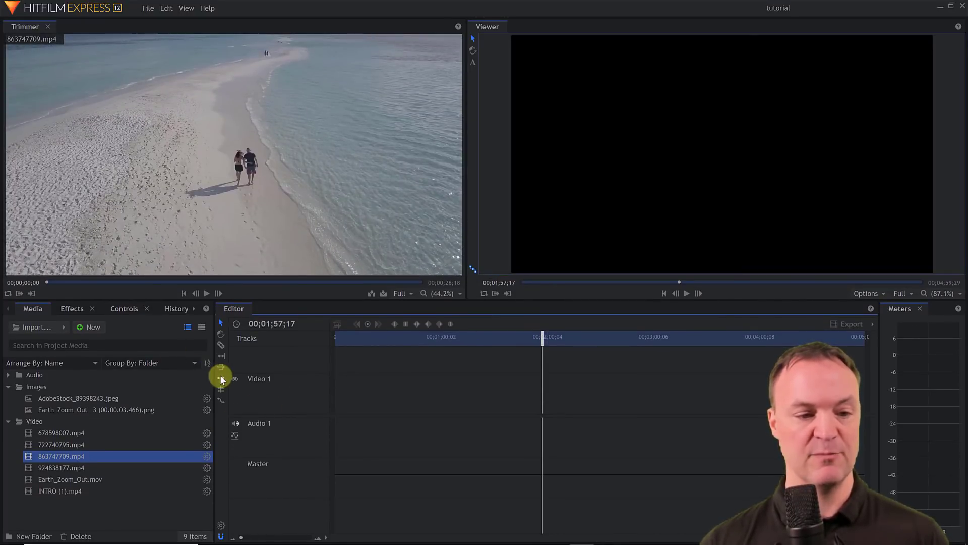
mouse_move(214, 377)
left_mouse_down()
mouse_move(586, 382)
mouse_move(298, 402)
mouse_move(147, 391)
mouse_move(214, 397)
left_mouse_up()
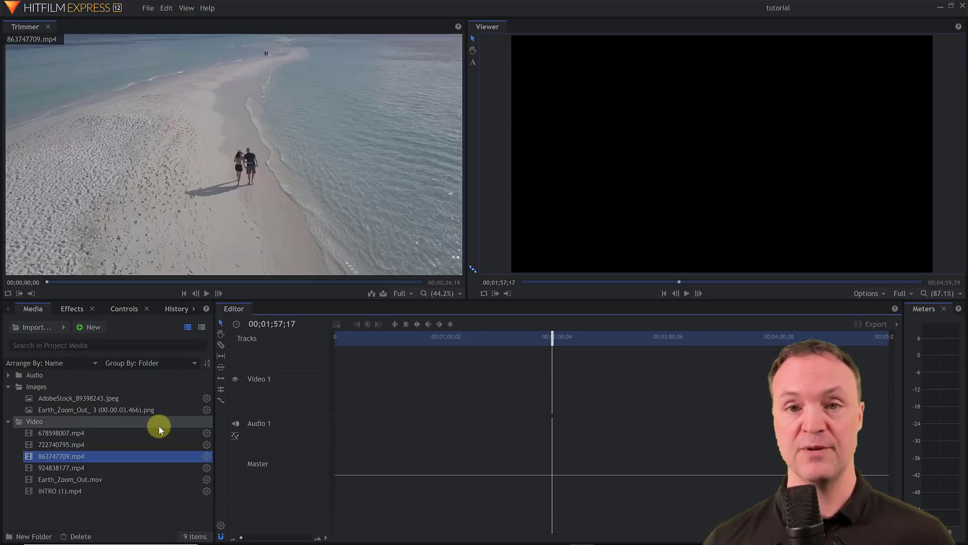
Step: Load 722740795.mp4 into the Trimmer and set its In point at 00:00:02:02
left_click(104, 436)
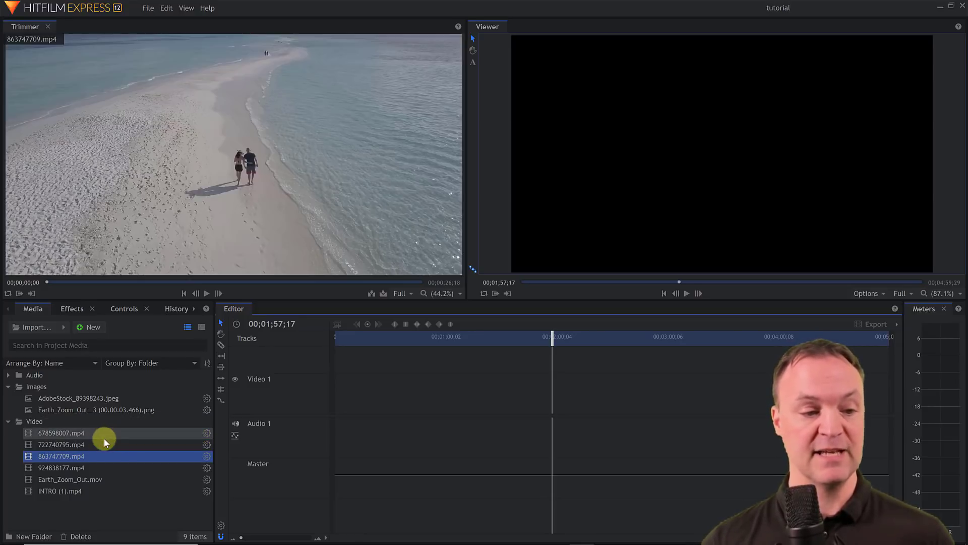
left_click(99, 444)
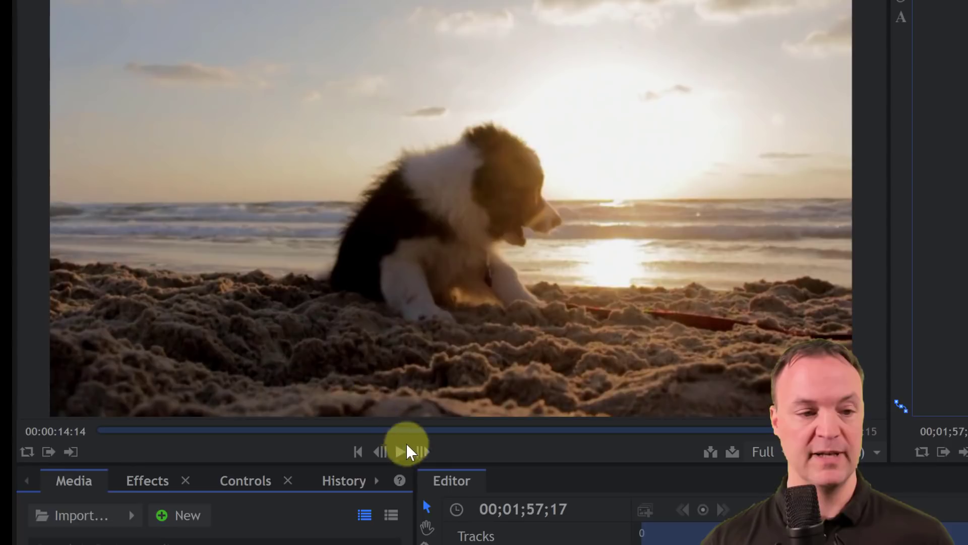
left_click(406, 456)
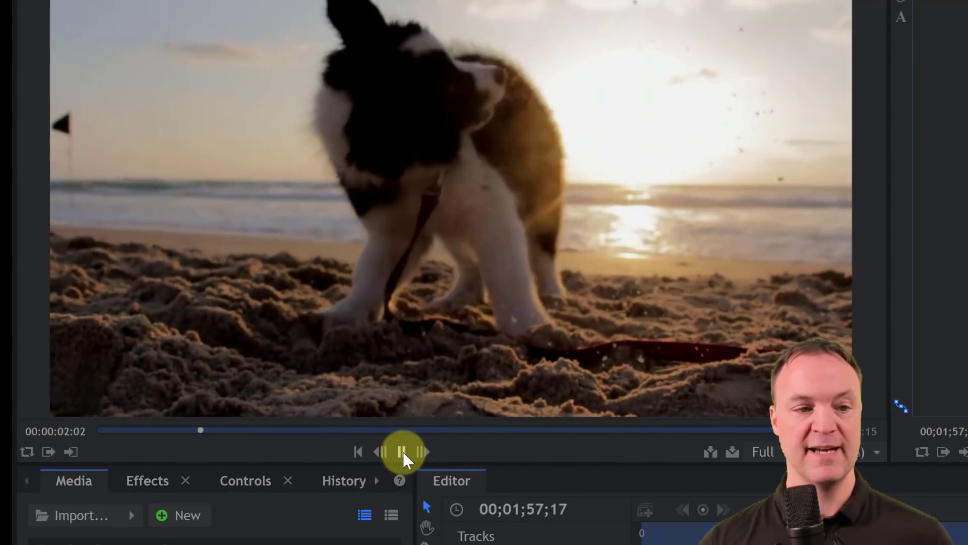
left_click(403, 454)
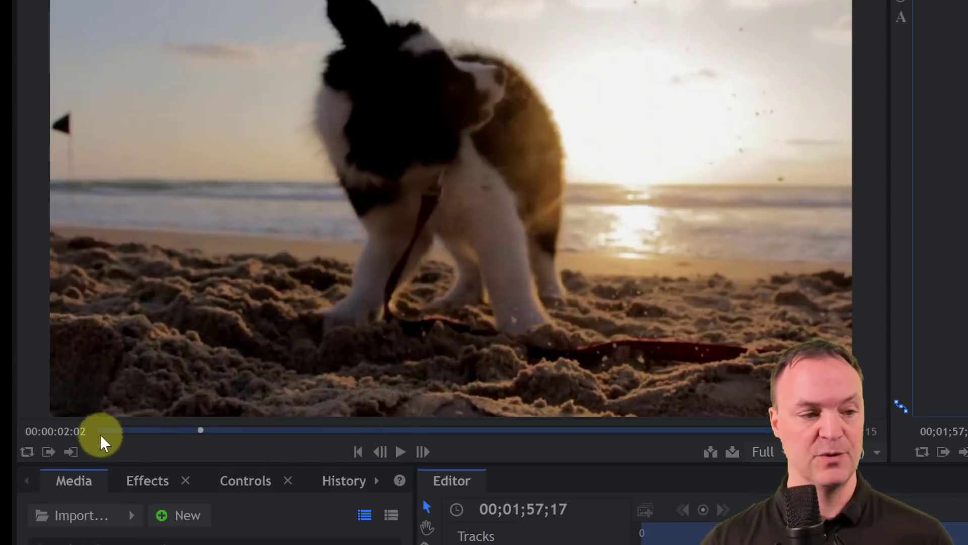
left_click(47, 451)
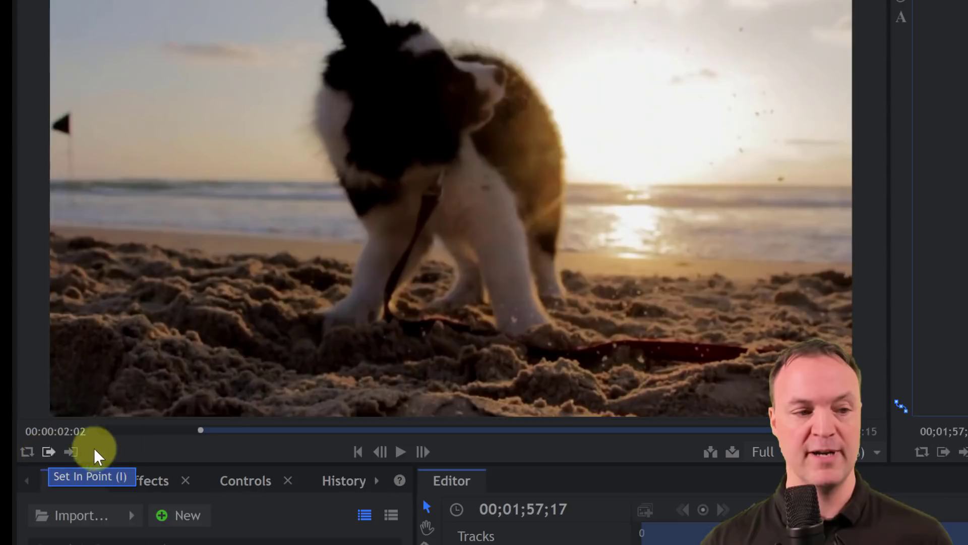
mouse_move(130, 432)
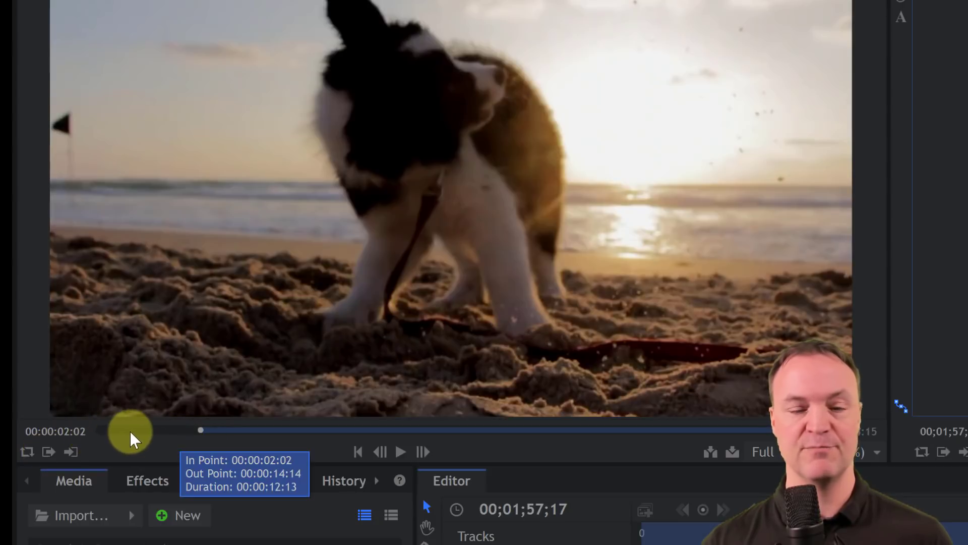
Step: Play 722740795.mp4 onward in the Trimmer and set its Out point at 00:00:06:11
left_click(401, 451)
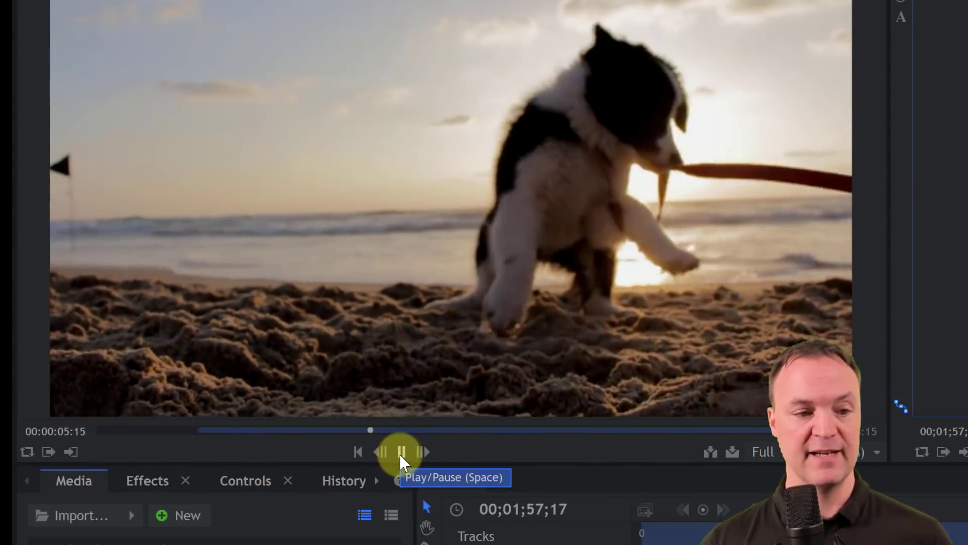
left_click(401, 453)
left_click(71, 452)
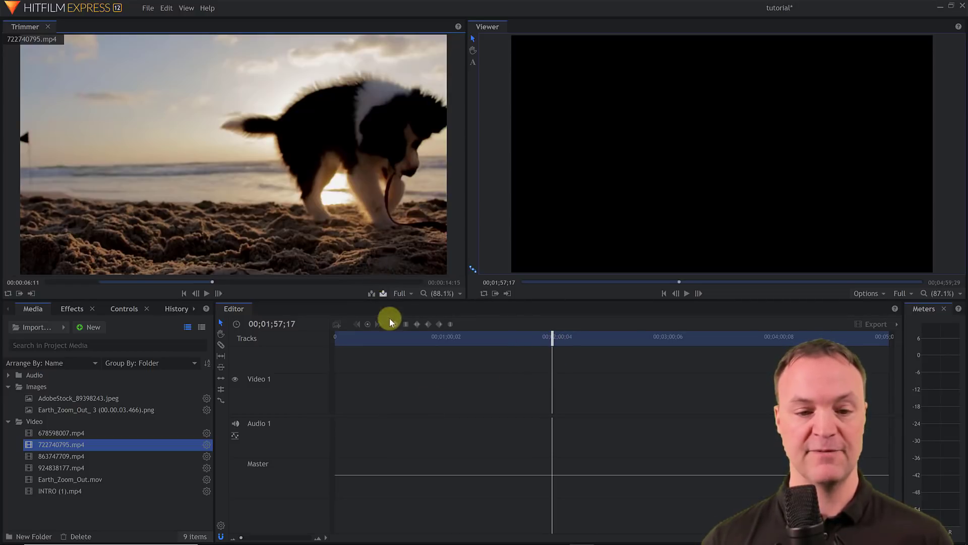
Step: Insert the trimmed puppy clip at the playhead on Video 1 and match the Editor Sequence's settings to the clip
left_click(372, 295)
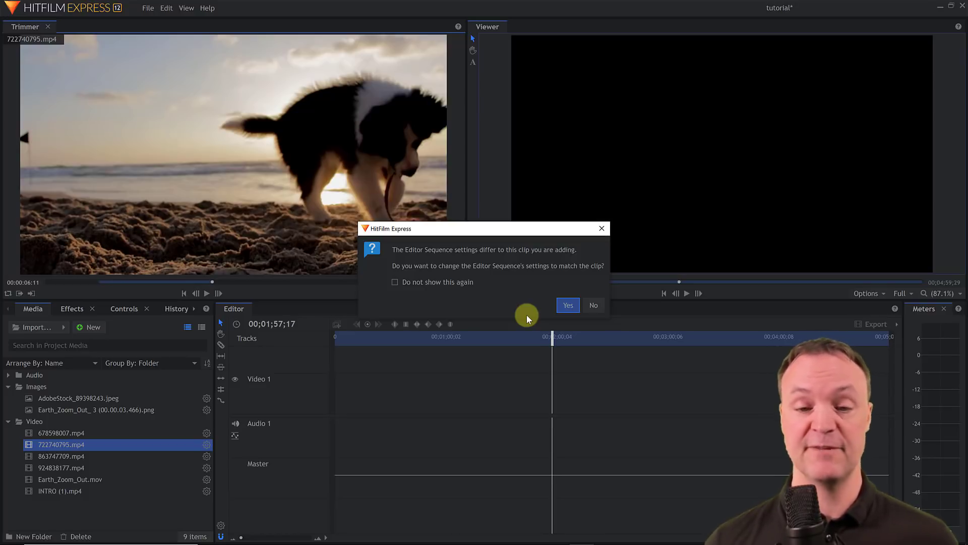
left_click(560, 302)
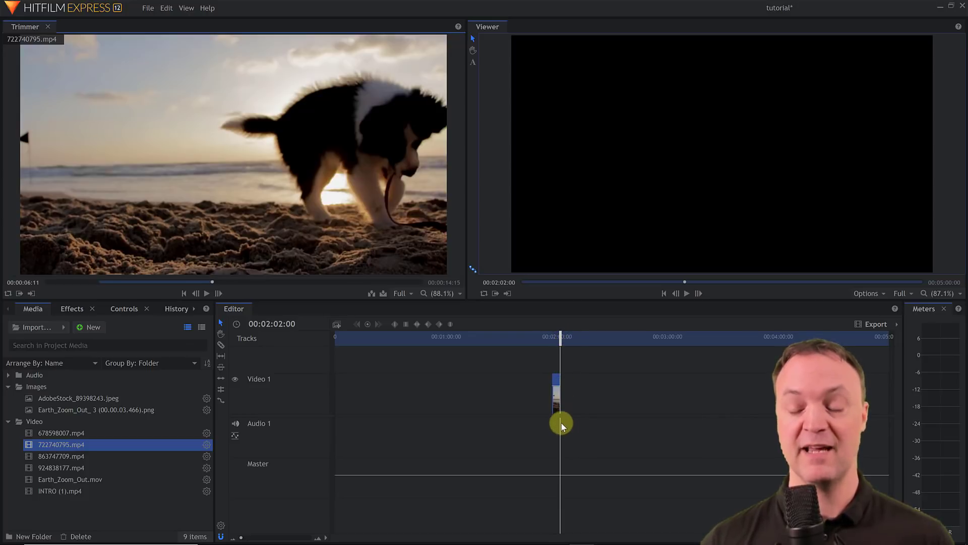
Step: Add the trimmed clip to Video 1 at the timeline start and at 00:00:29:18, and the full 722740795.mp4 at about one minute
left_click_drag(561, 343, 392, 345)
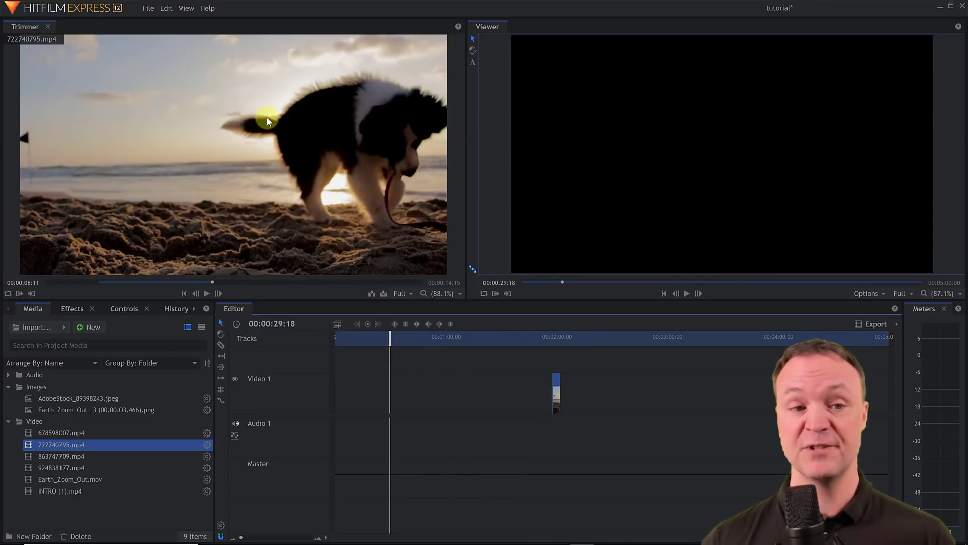
left_click_drag(221, 124, 335, 407)
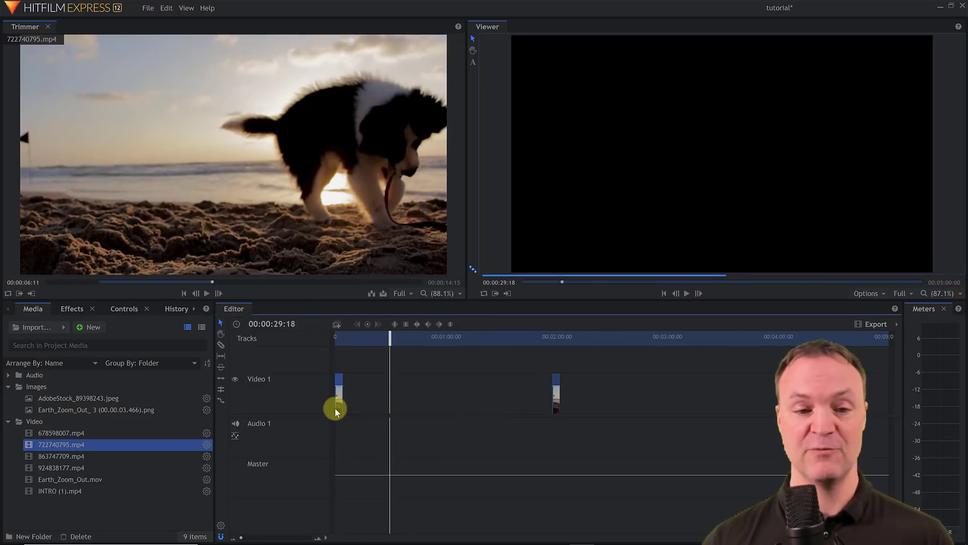
left_click(371, 294)
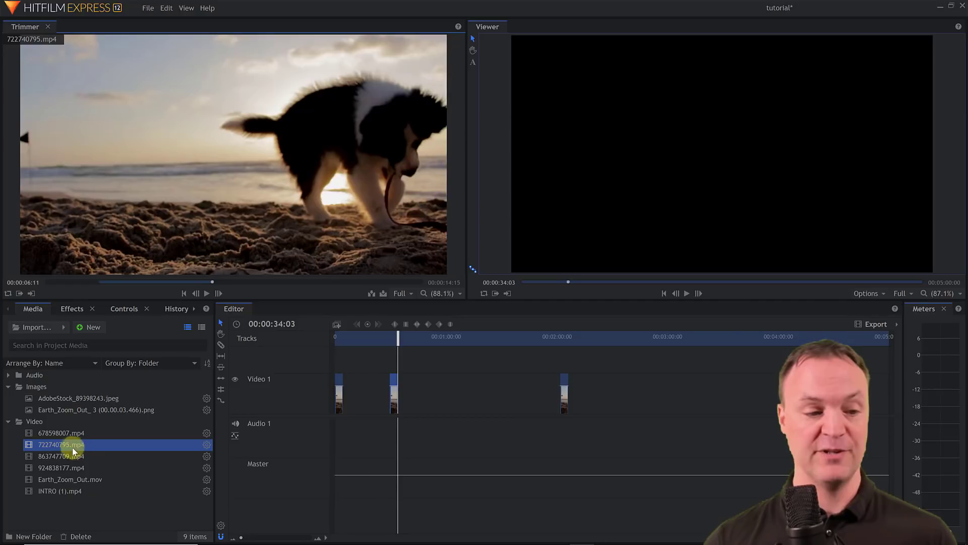
left_click_drag(68, 445, 443, 404)
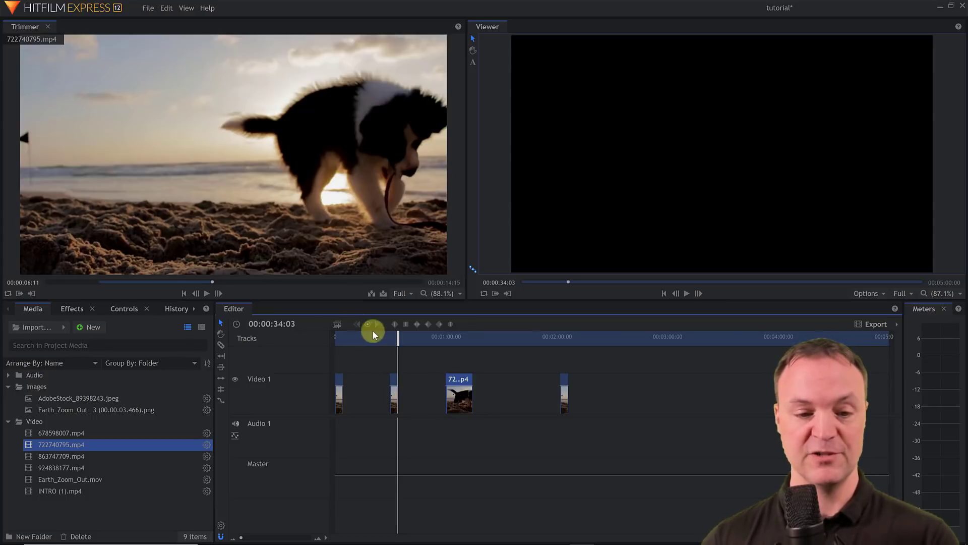
Step: Play the sequence from the timeline start through the first trimmed clip in the Viewer
left_click_drag(402, 342, 335, 341)
left_click(687, 293)
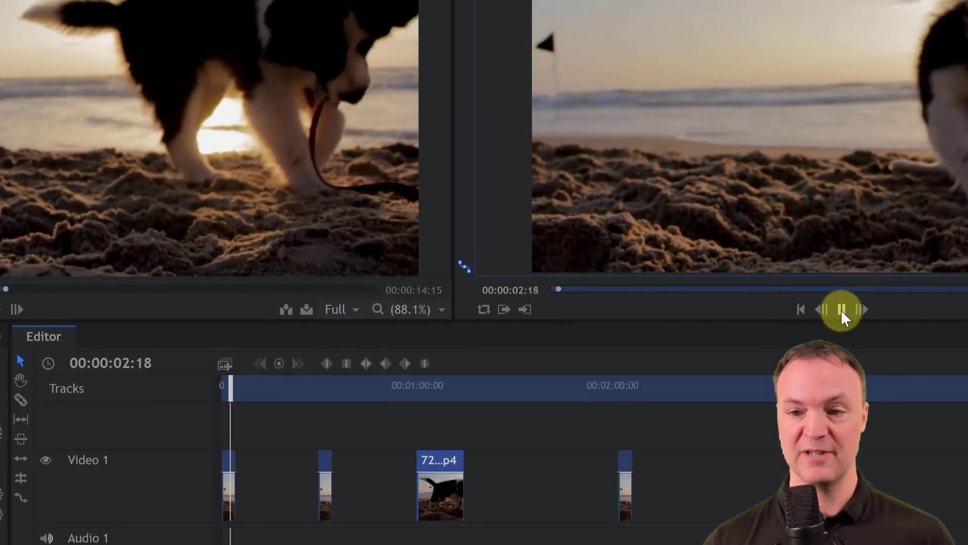
left_click(841, 310)
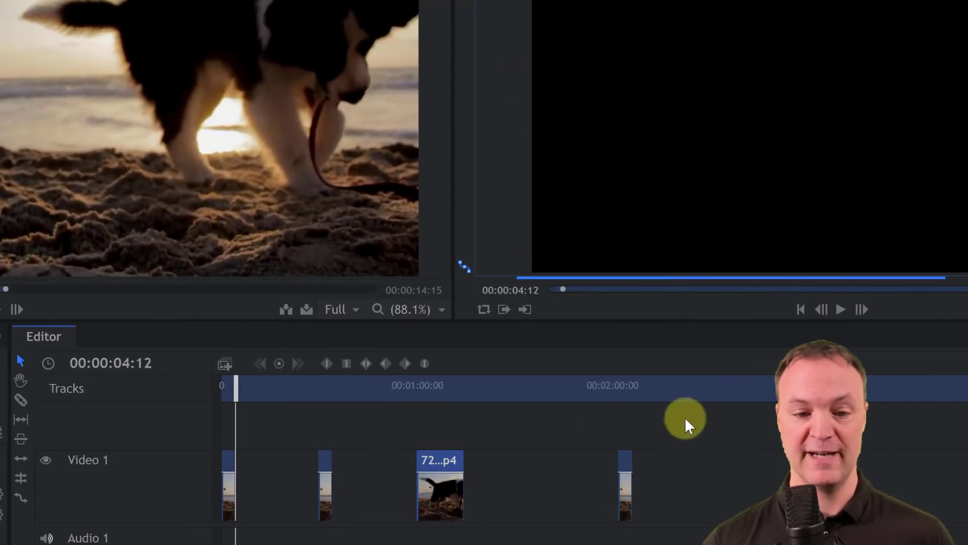
Step: Delete the last trimmed clip on Video 1, just past the two-minute mark
left_click(703, 501)
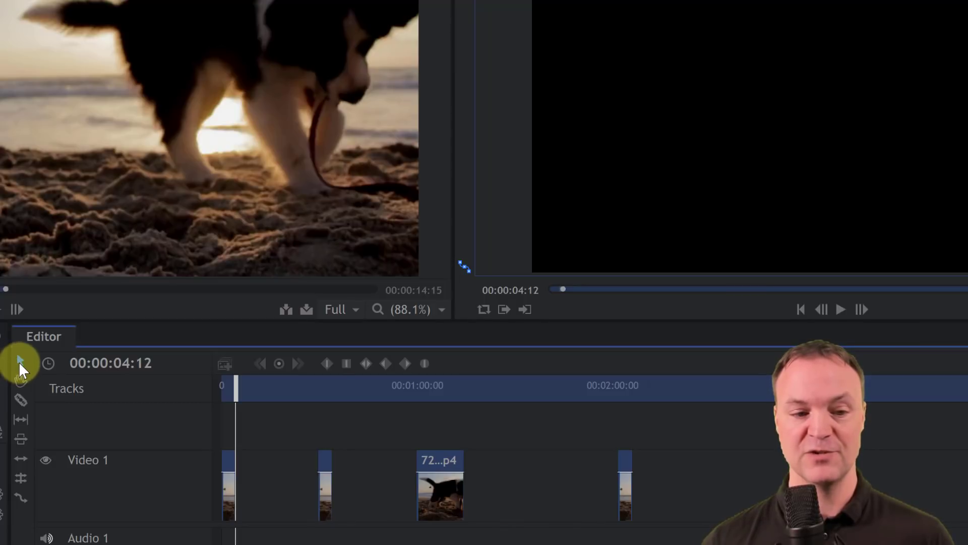
left_click(448, 493)
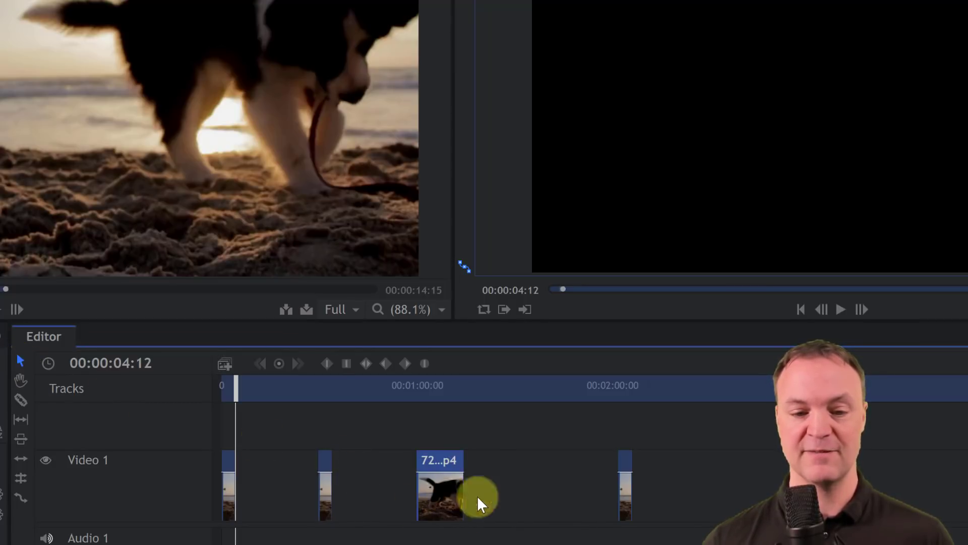
left_click(625, 501)
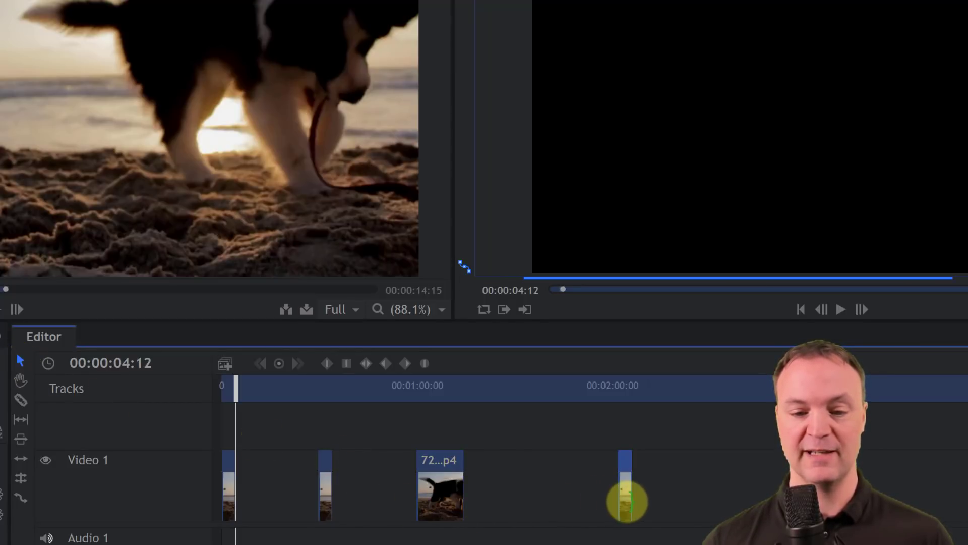
left_click(623, 488)
key("Delete")
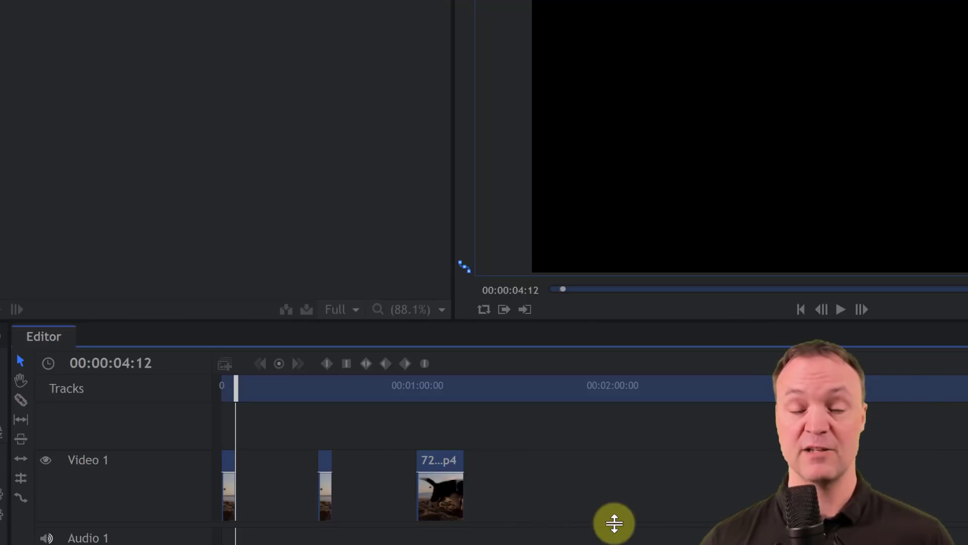
Step: Select the three remaining clips on Video 1 together and delete them
left_click_drag(549, 544, 206, 429)
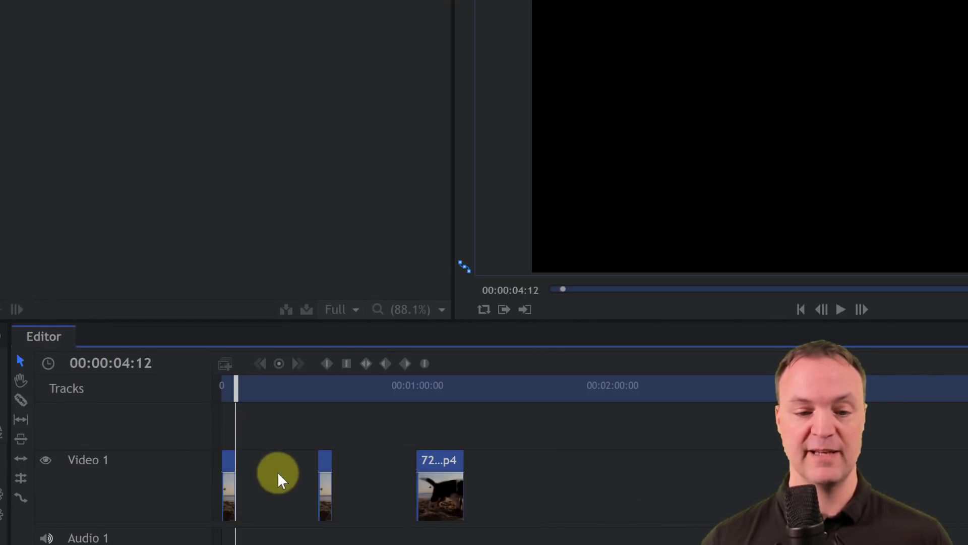
mouse_move(441, 503)
left_mouse_down()
mouse_move(553, 515)
mouse_move(703, 509)
mouse_move(471, 497)
mouse_move(456, 510)
left_mouse_up()
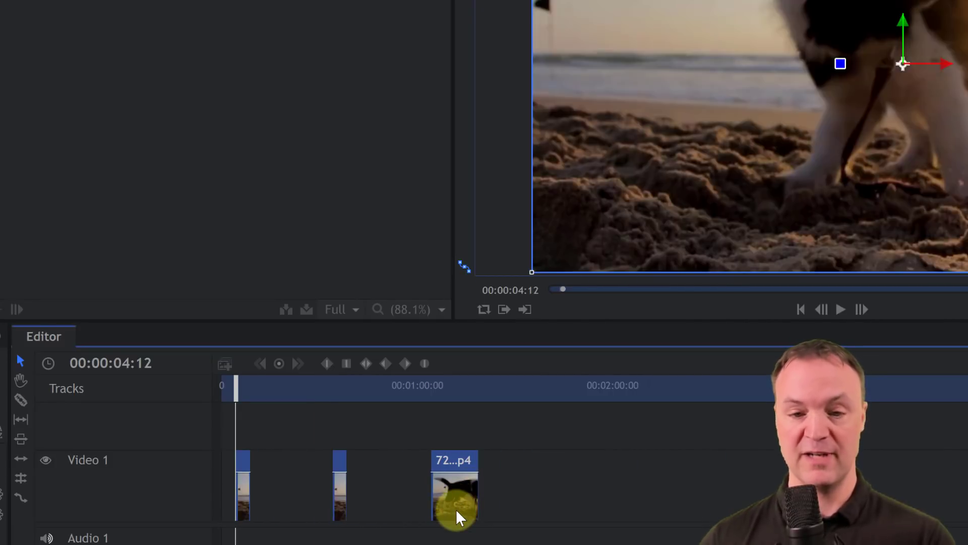
key("Delete")
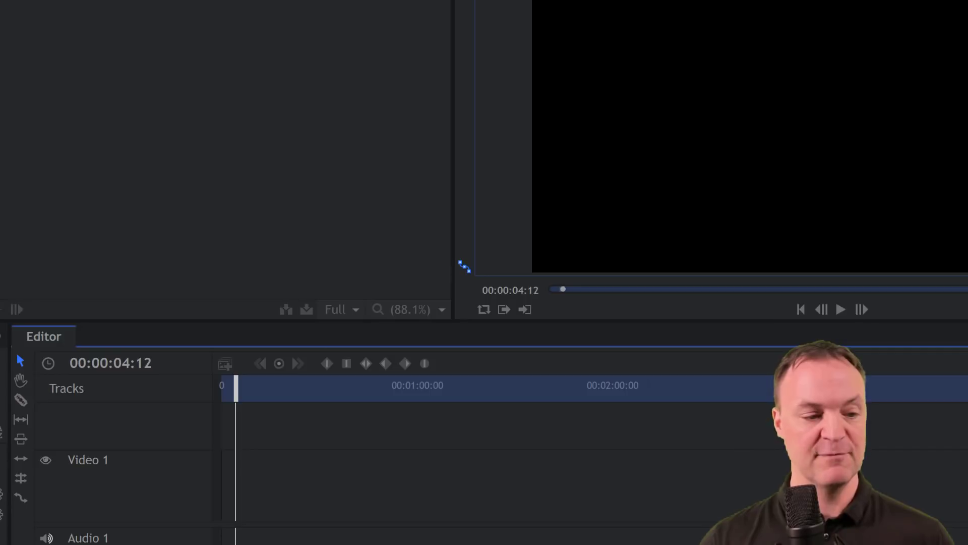
Step: Place the full 722740795.mp4 on Video 1 at 00:00:04:12 and move the playhead back toward the timeline start
left_click_drag(108, 458, 358, 394)
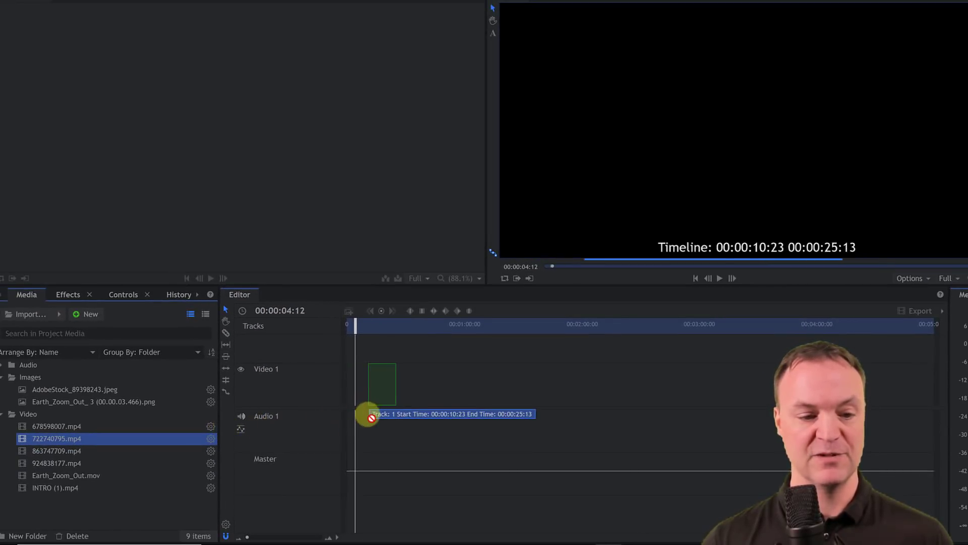
left_click_drag(361, 330, 339, 329)
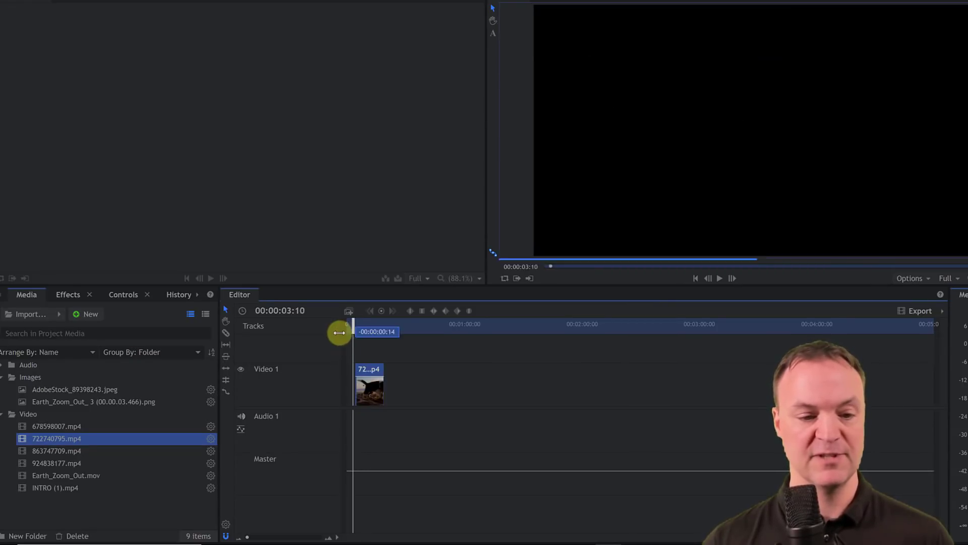
Step: Move the 722740795.mp4 clip to the timeline start and place 863747709.mp4 directly after it on Video 1
mouse_move(374, 381)
left_mouse_down()
mouse_move(353, 374)
mouse_move(364, 374)
left_mouse_up()
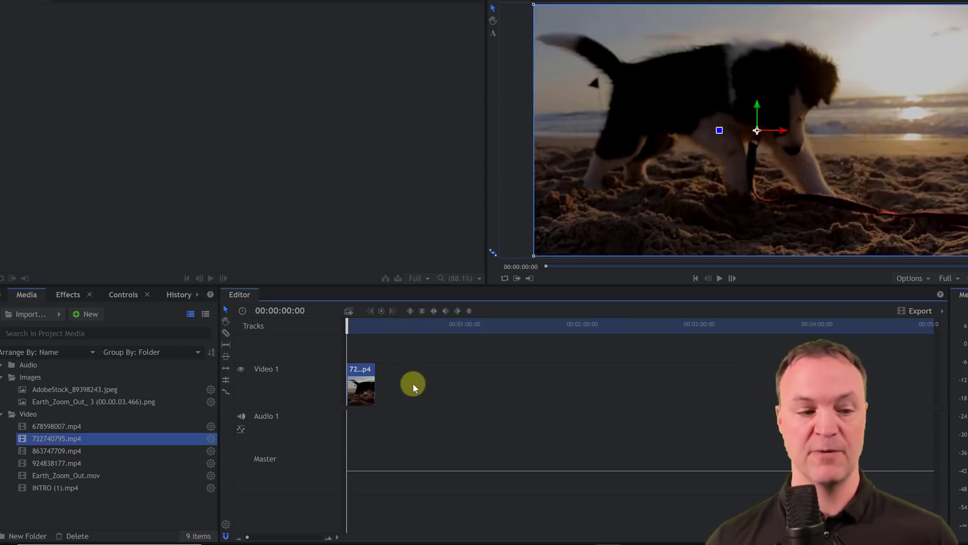
left_click_drag(44, 449, 376, 403)
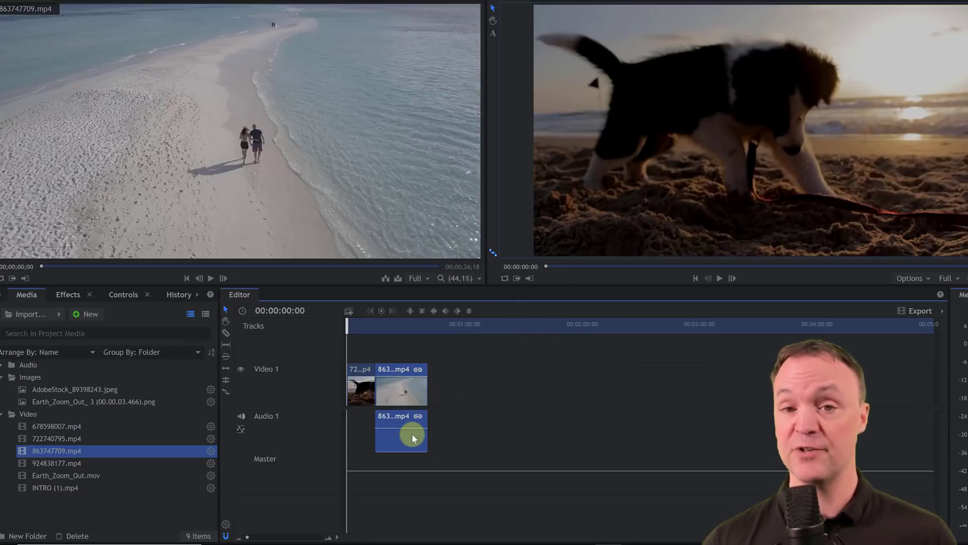
Step: Play the start of the first clip, then scrub close to its end and play across the cut into 863747709.mp4
left_click(720, 279)
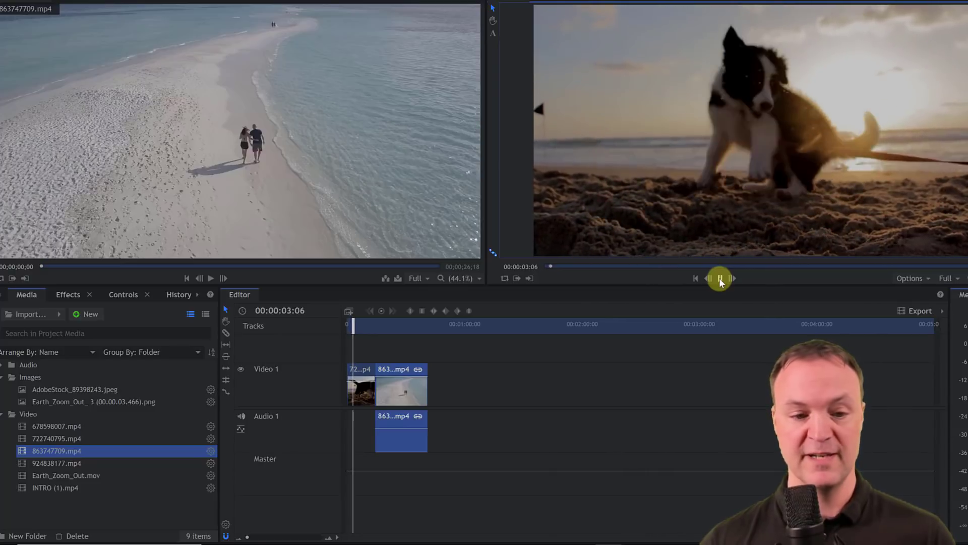
left_click(720, 279)
left_click_drag(353, 327, 376, 327)
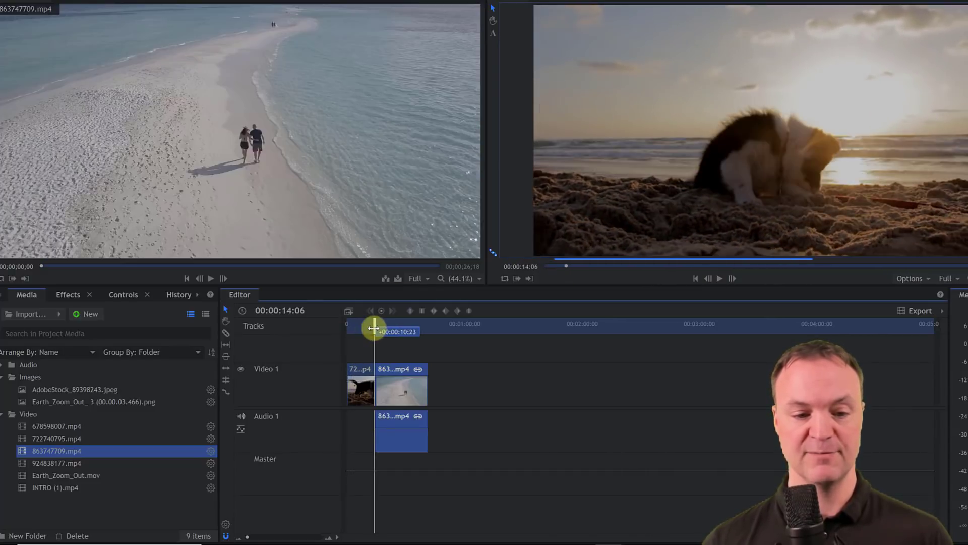
left_click(719, 279)
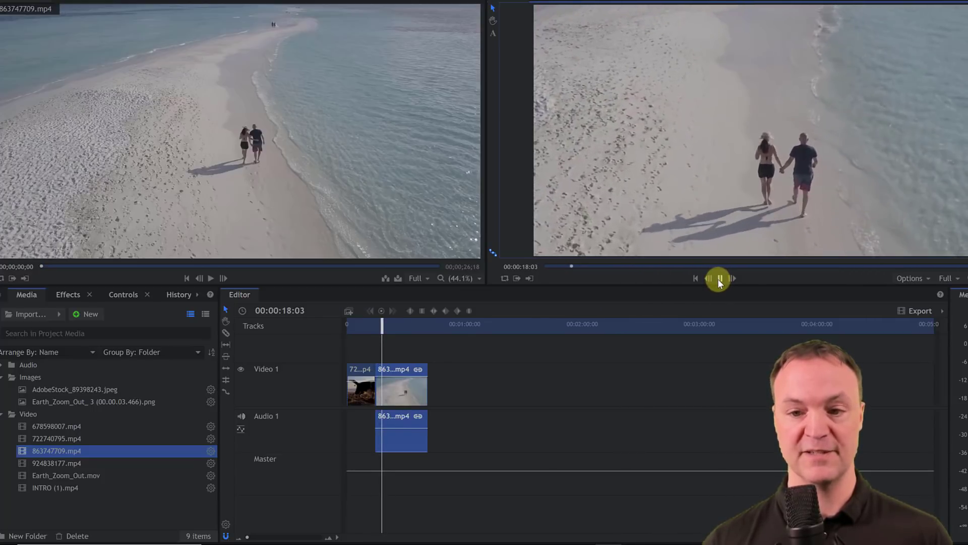
left_click(718, 278)
mouse_move(468, 468)
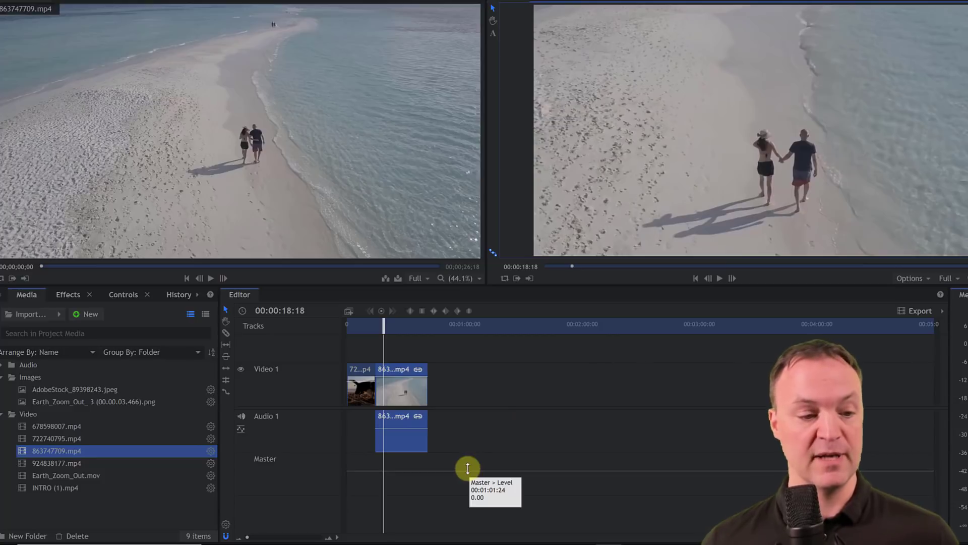
Step: Delete the 863747709.mp4 clip and place 924838177.mp4 on a new Video 2 track above the first clip, at the timeline start
left_click(398, 384)
key("Delete")
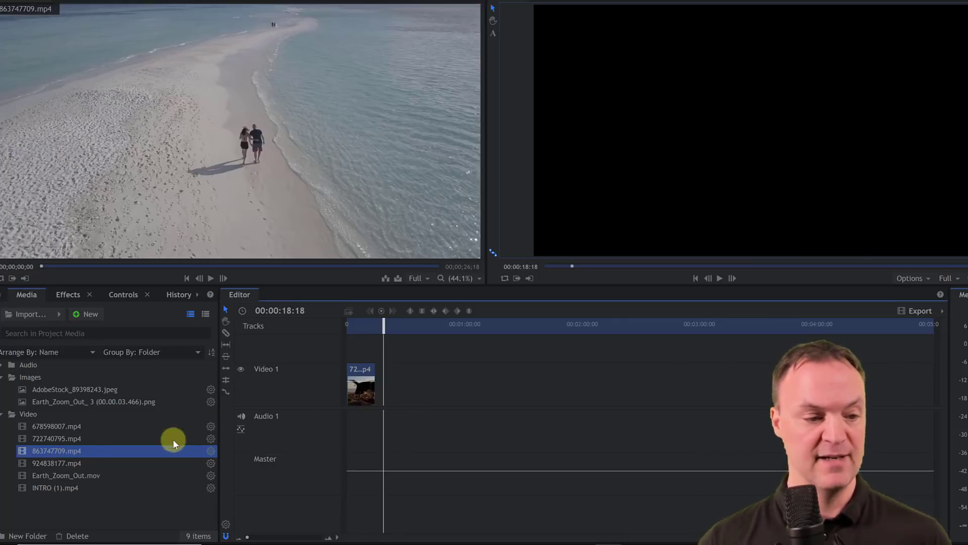
left_click(95, 460)
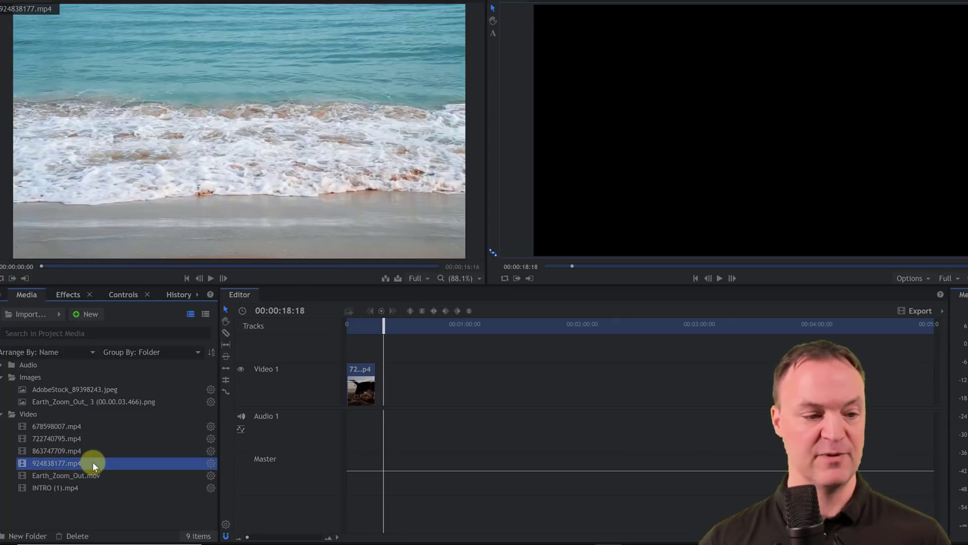
left_click_drag(56, 461, 355, 357)
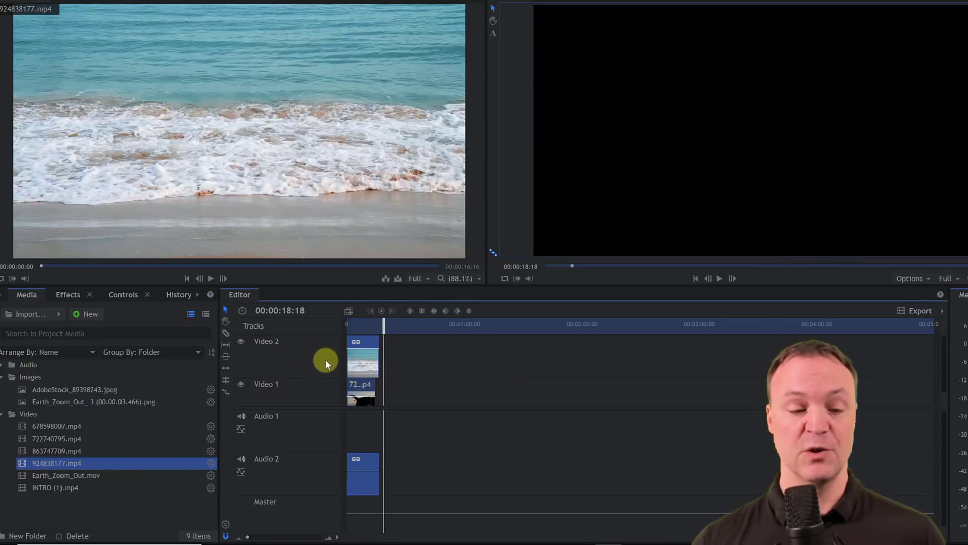
Step: Play the stacked clips from the timeline start to check which track shows in the Viewer
left_click_drag(381, 327, 346, 326)
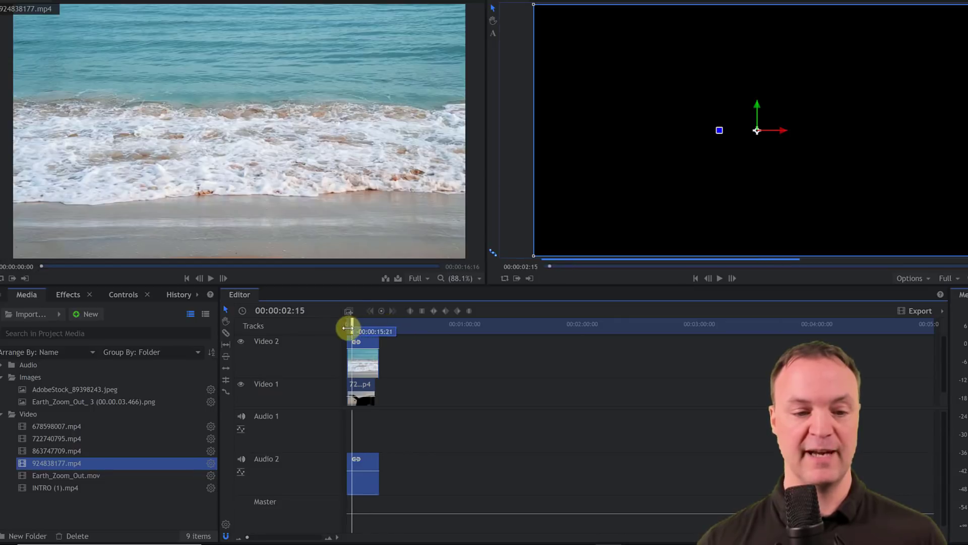
left_click(718, 279)
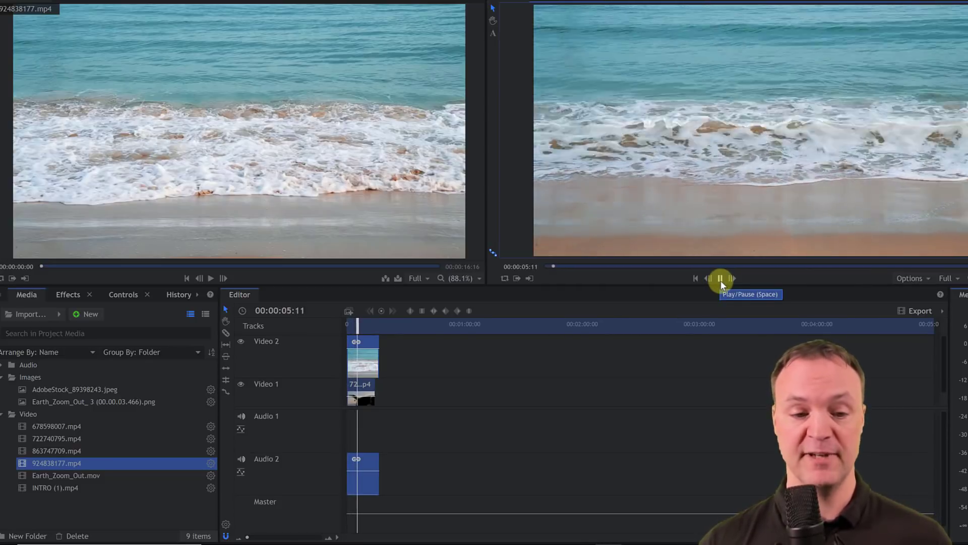
left_click(720, 278)
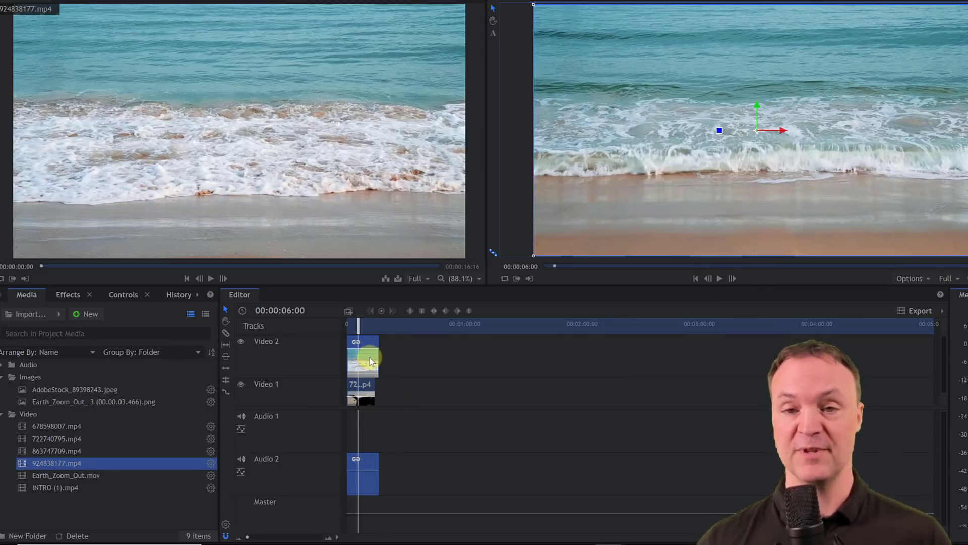
Step: Move the Video 2 clip to begin where the Video 1 clip ends and play across the transition between them
left_click_drag(371, 361, 399, 361)
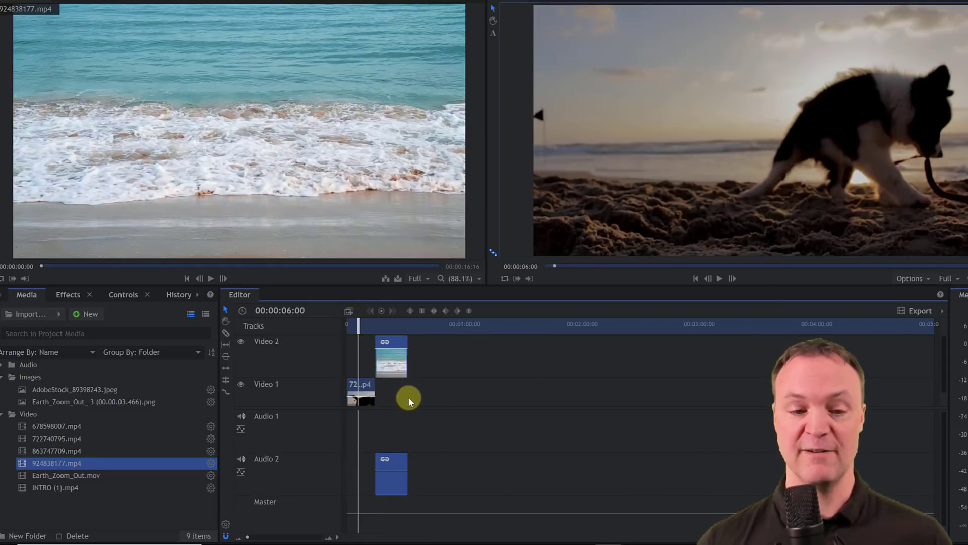
left_click_drag(359, 328, 372, 327)
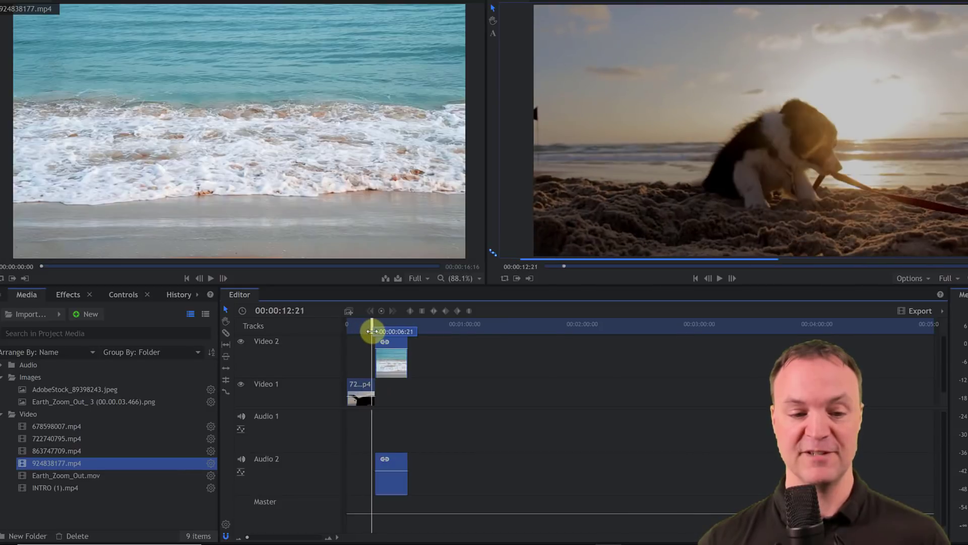
left_click(720, 279)
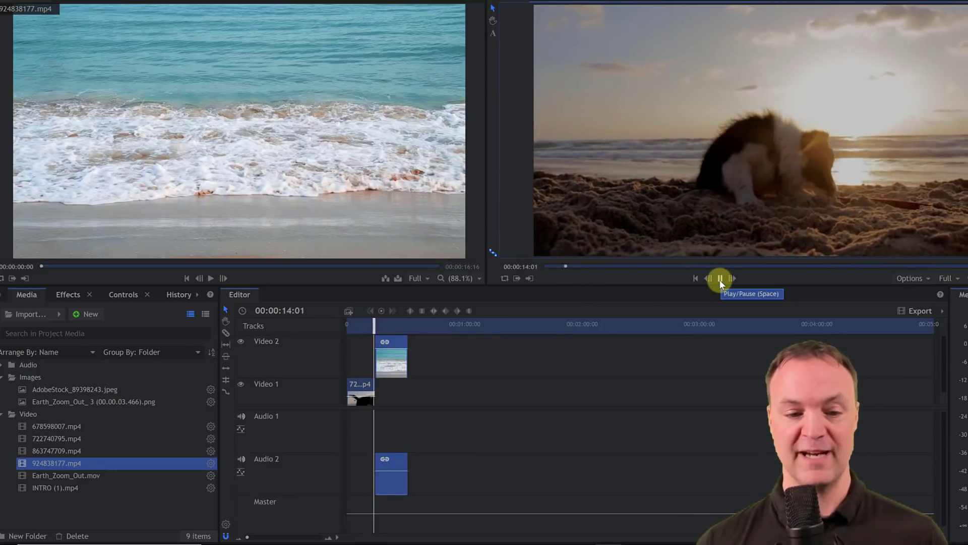
left_click(720, 280)
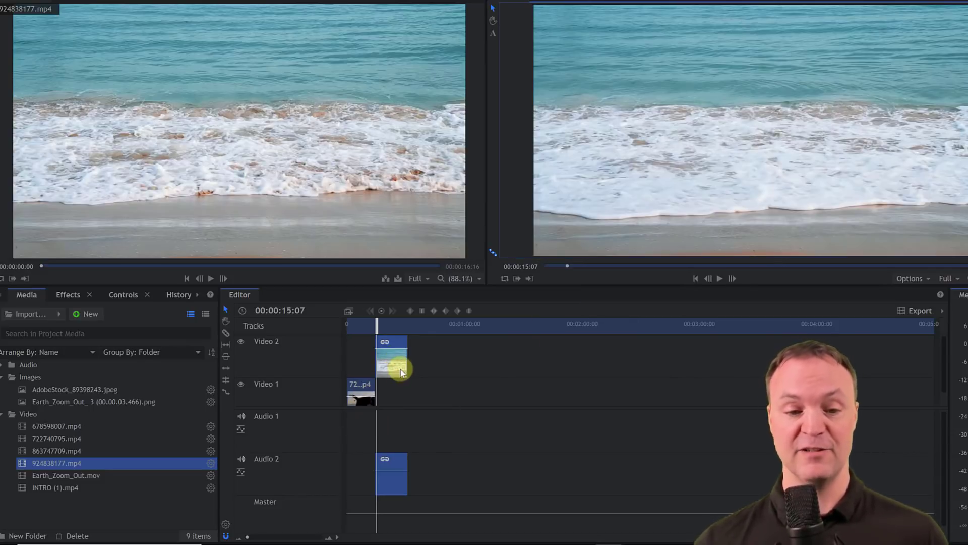
Step: Shift the Video 2 clip back to the timeline start, then slide it toward the end of the Video 1 clip again
left_click_drag(377, 371, 376, 372)
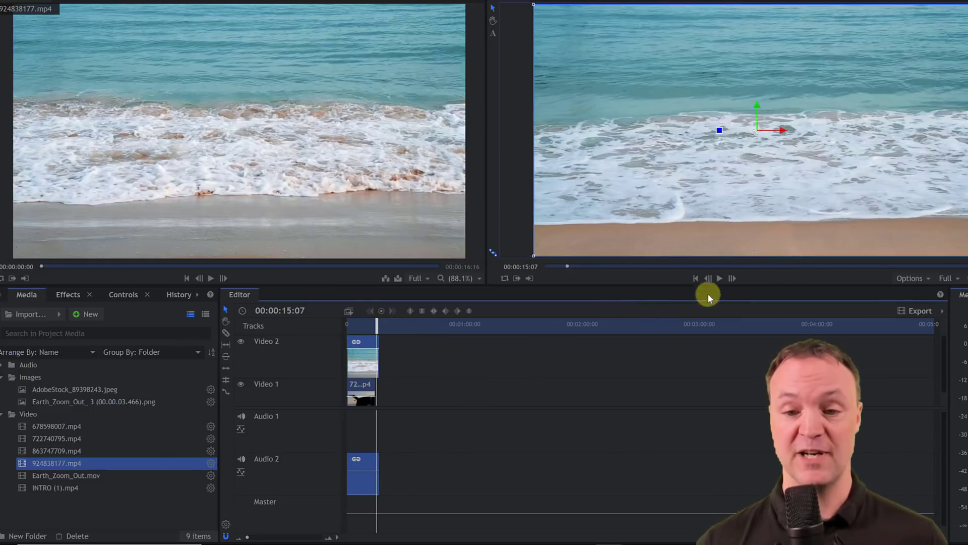
left_click_drag(372, 360, 393, 362)
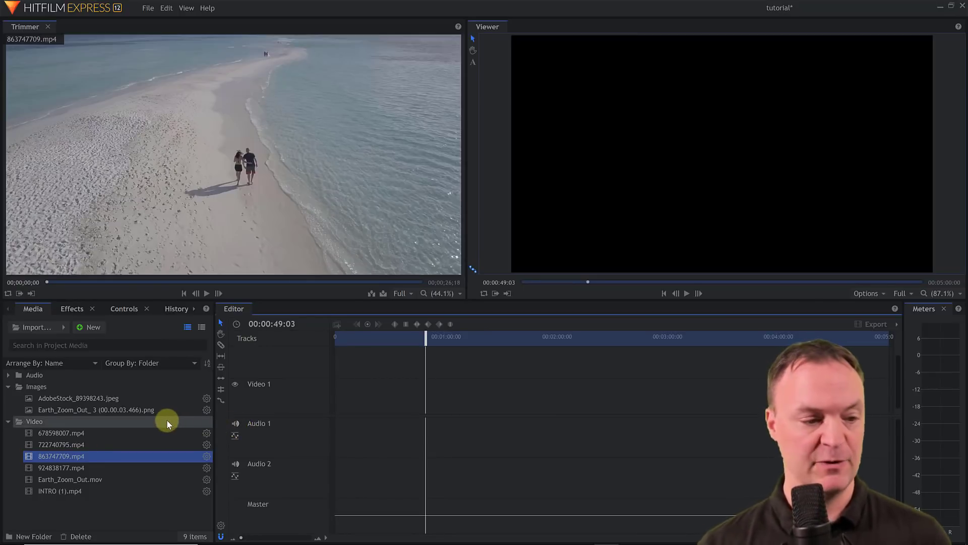
Step: Place 678598007.mp4 on Video 1 at the start of the empty timeline and accept changing the timeline settings to match it
left_click(65, 435)
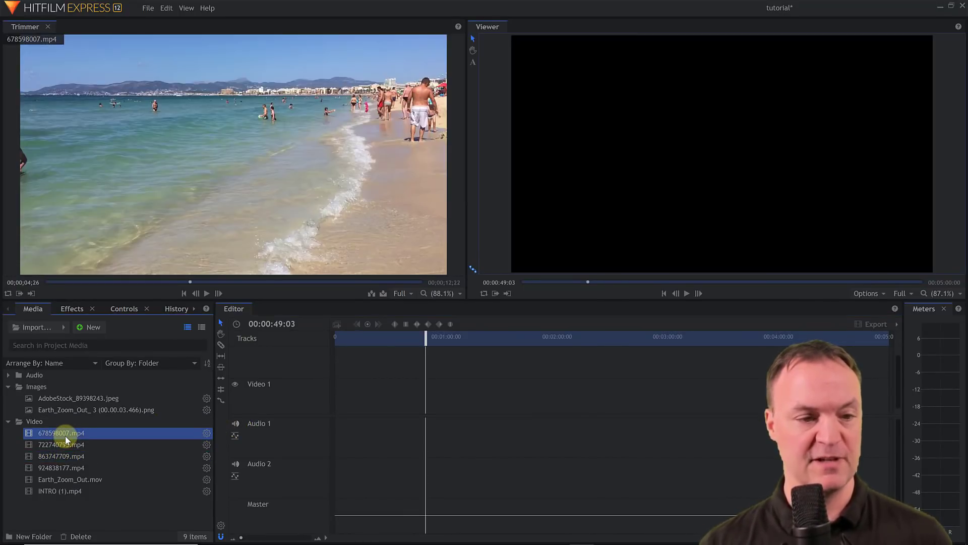
left_click_drag(57, 438, 336, 407)
left_click(568, 305)
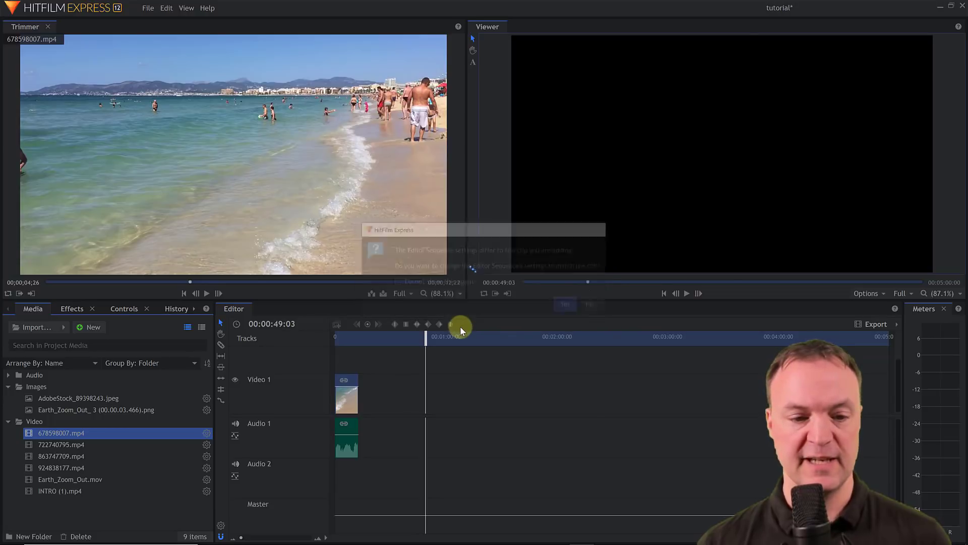
Step: Play the 678598007.mp4 clip from the timeline start to hear its linked audio
left_click_drag(425, 339, 324, 339)
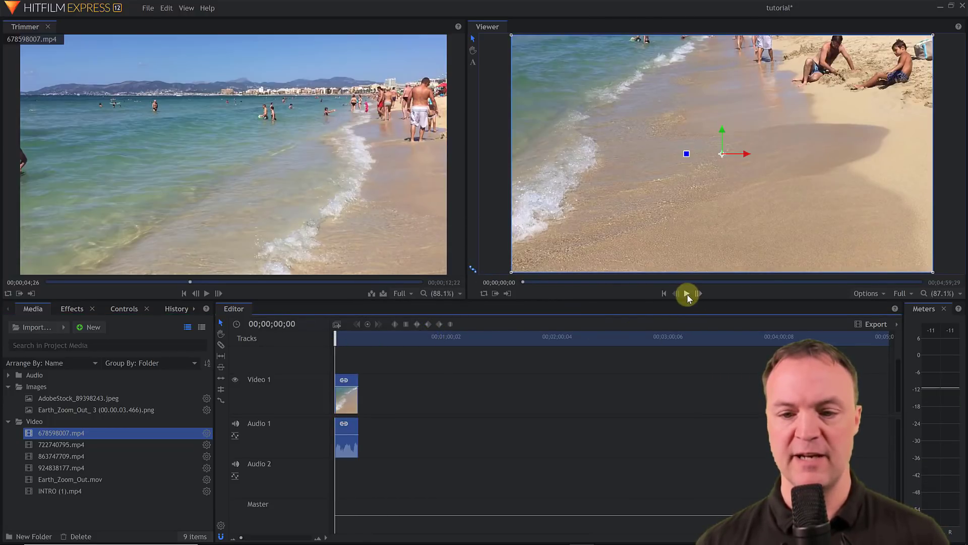
left_click(687, 293)
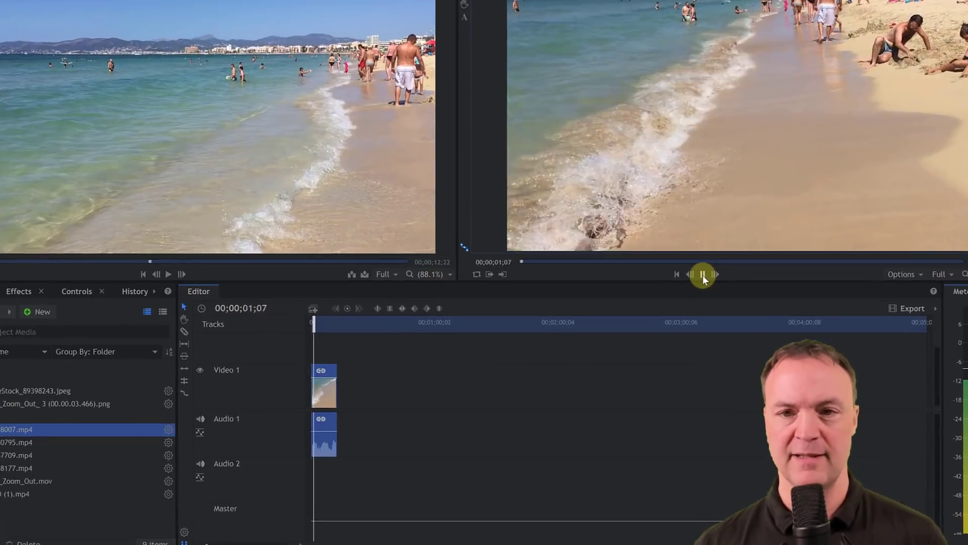
left_click(700, 278)
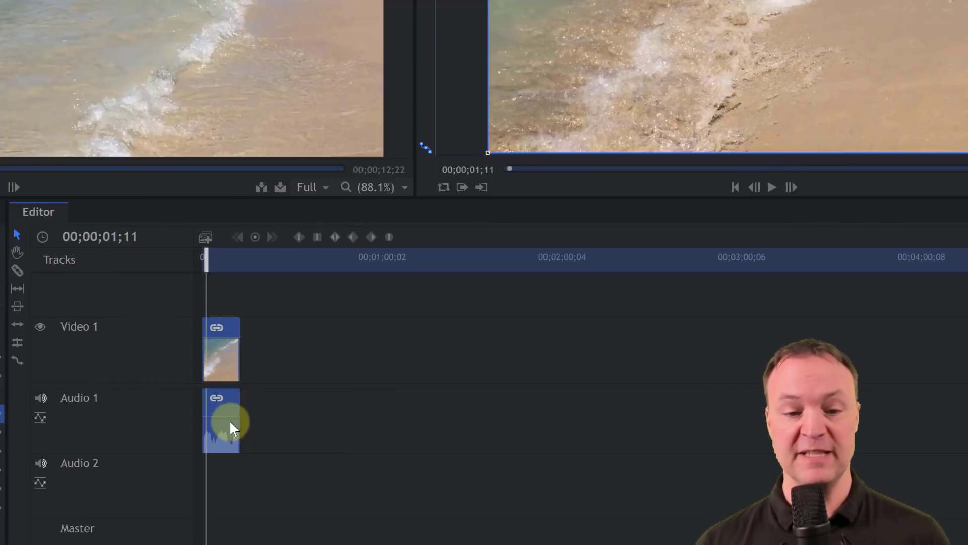
Step: Mute the Audio 1 track and play a few seconds of the clip without sound
left_click(43, 398)
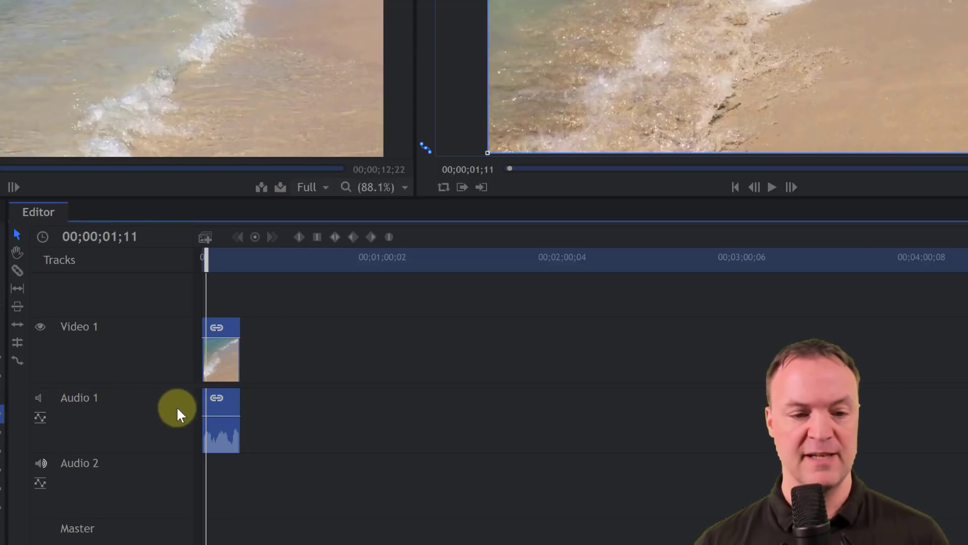
left_click(768, 190)
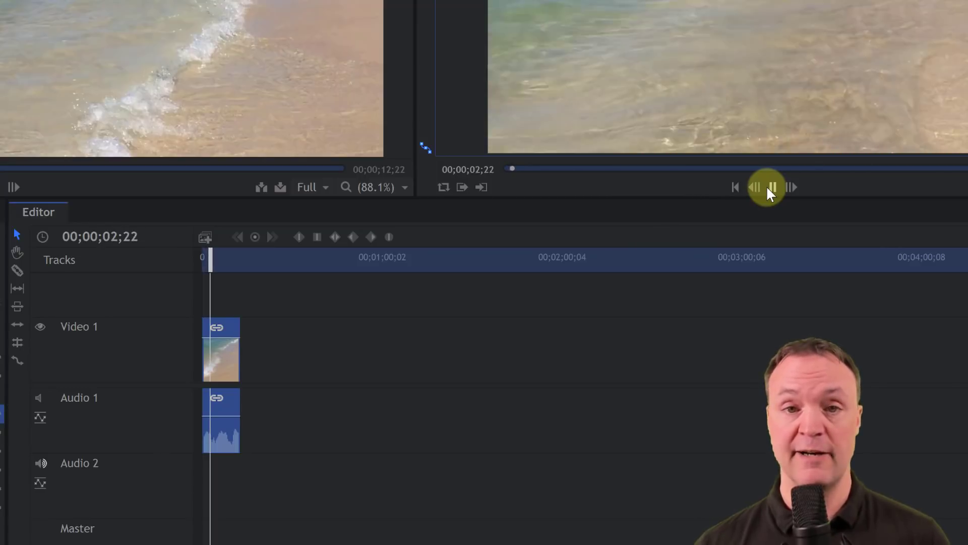
left_click(770, 187)
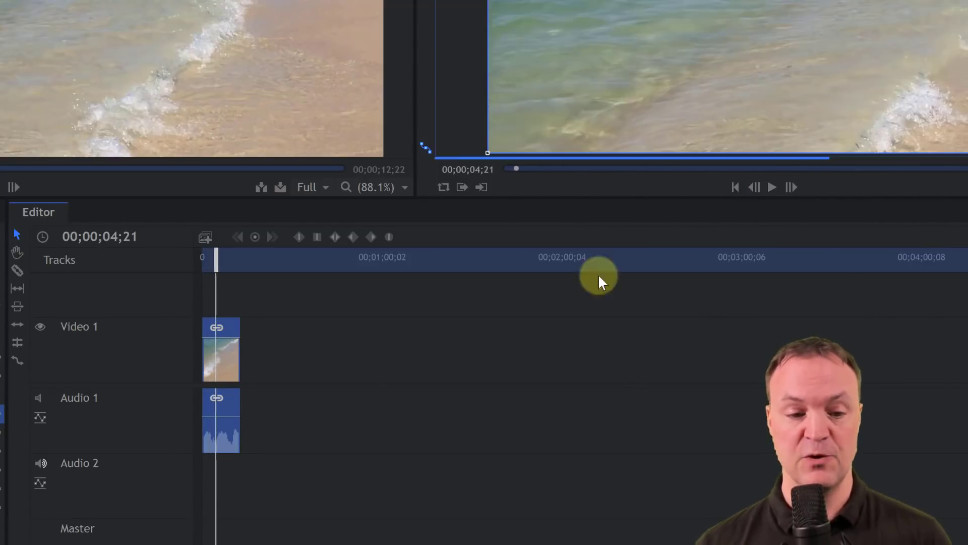
Step: Unmute the Audio 1 track and play the clip briefly with its sound
left_click(226, 436)
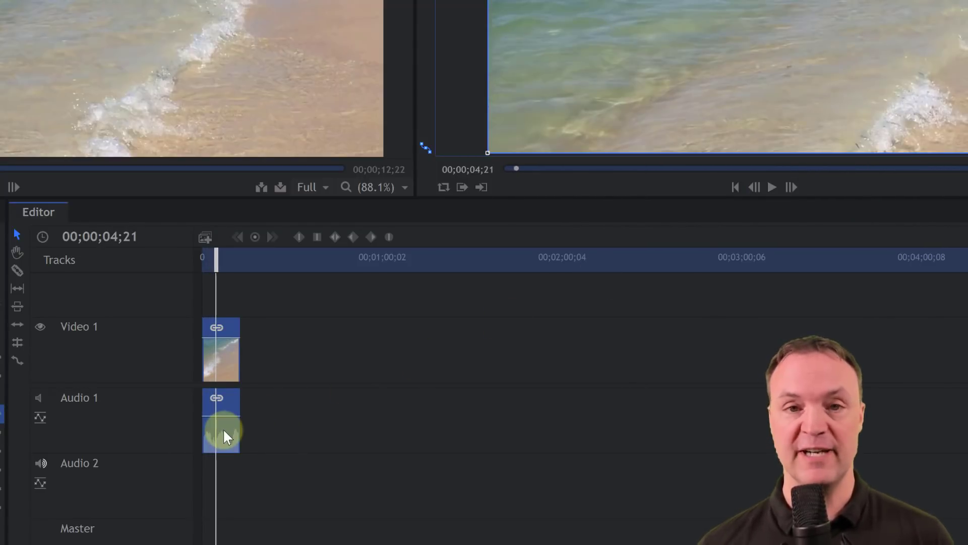
left_click(37, 398)
left_click(768, 190)
left_click(773, 188)
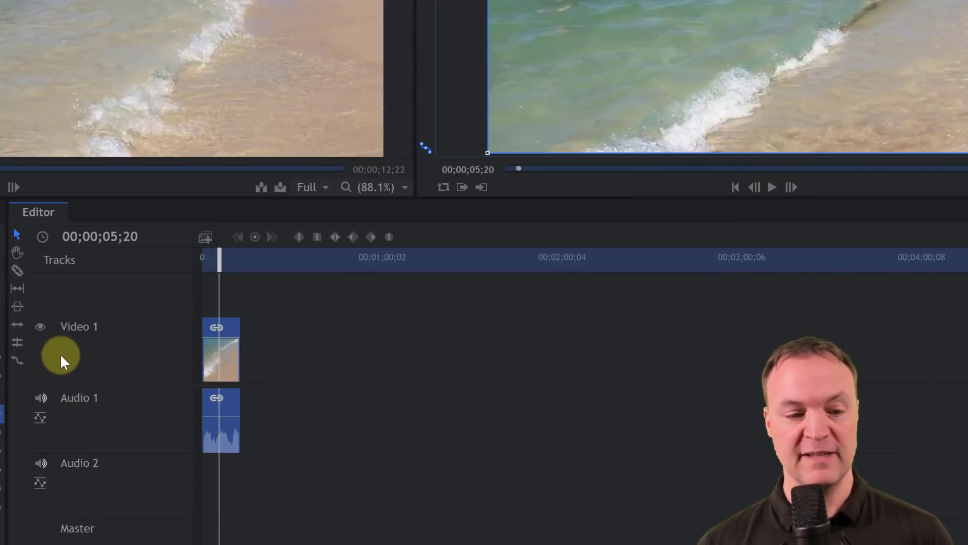
Step: Mute Audio 1 and place 722740795.mp4 on a new Video 2 track, starting where the Video 1 clip ends
left_click(44, 396)
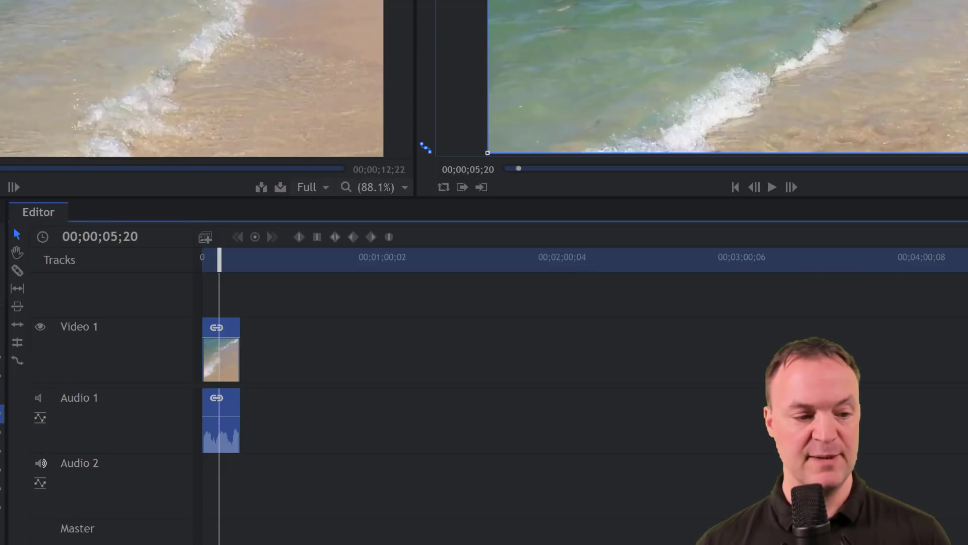
left_click_drag(177, 391, 247, 314)
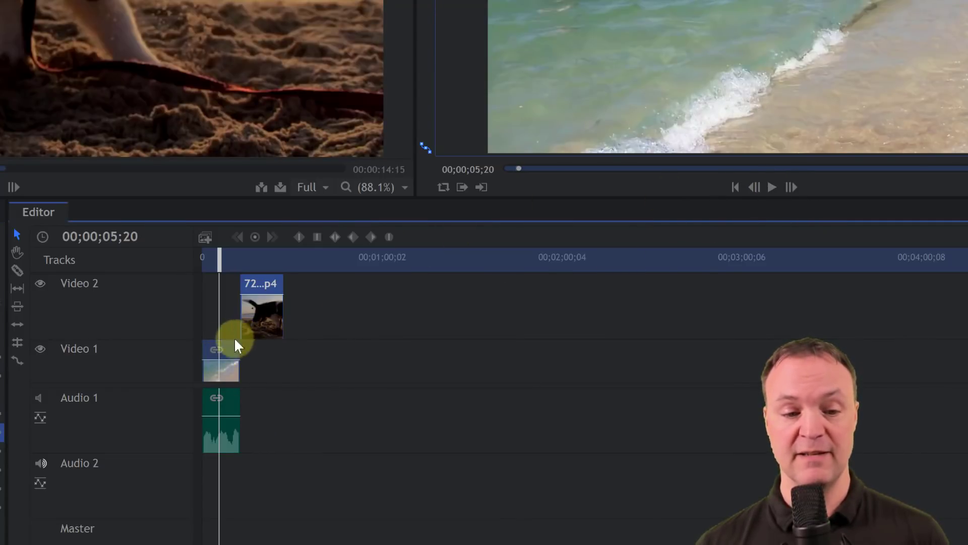
Step: Hide the Video 1 track and unmute Audio 1 so only the clip's sound remains active
left_click(40, 348)
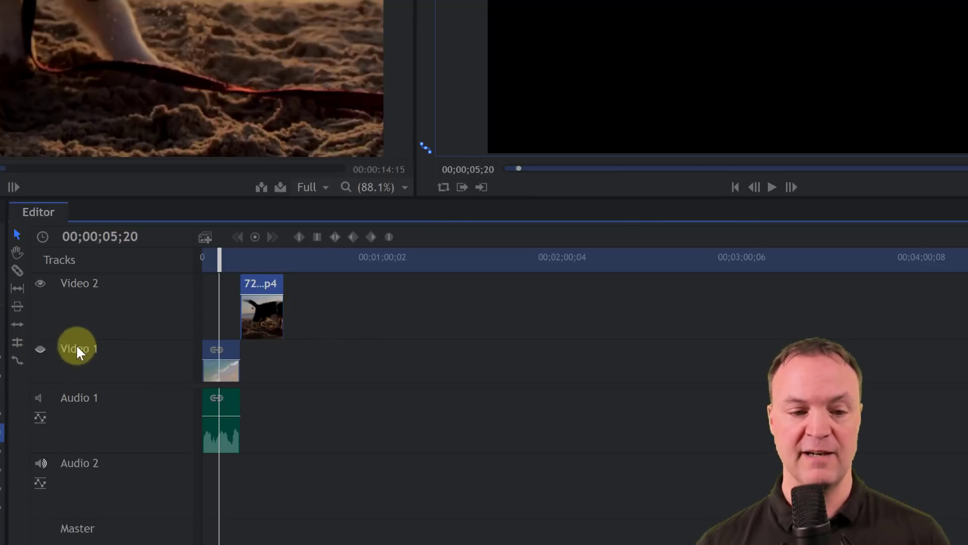
left_click(38, 398)
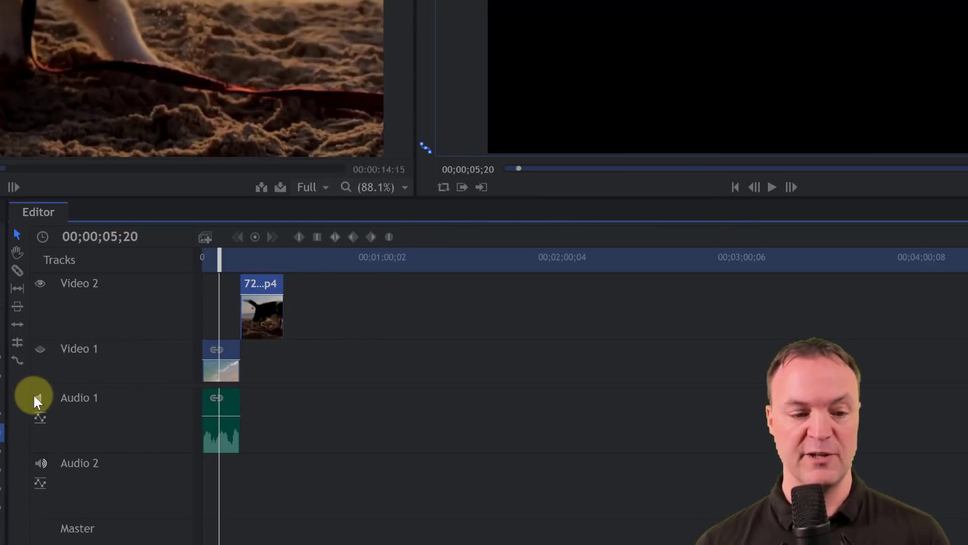
Step: Play the sequence with Video 1 hidden, then move the playhead to 00;00;16;02 over the Video 2 clip
left_click(768, 190)
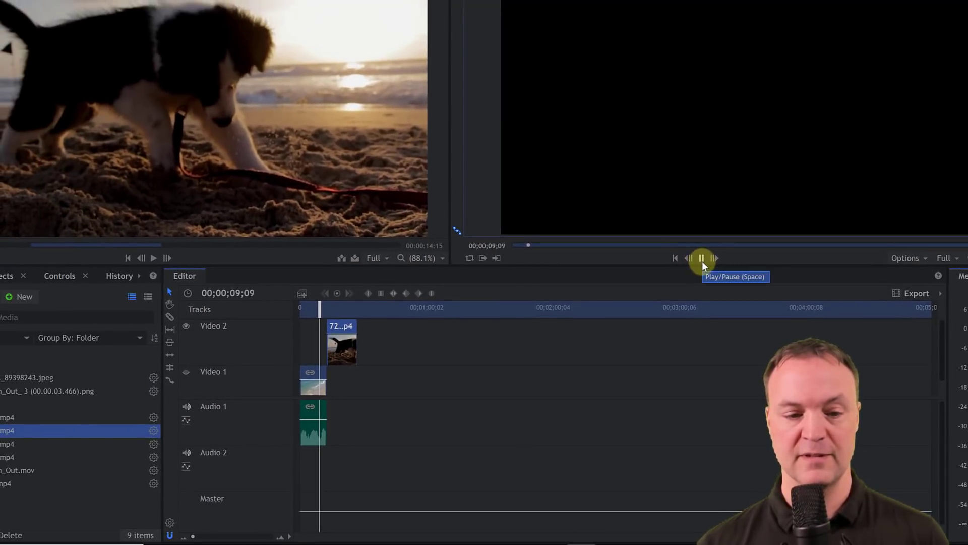
left_click(703, 261)
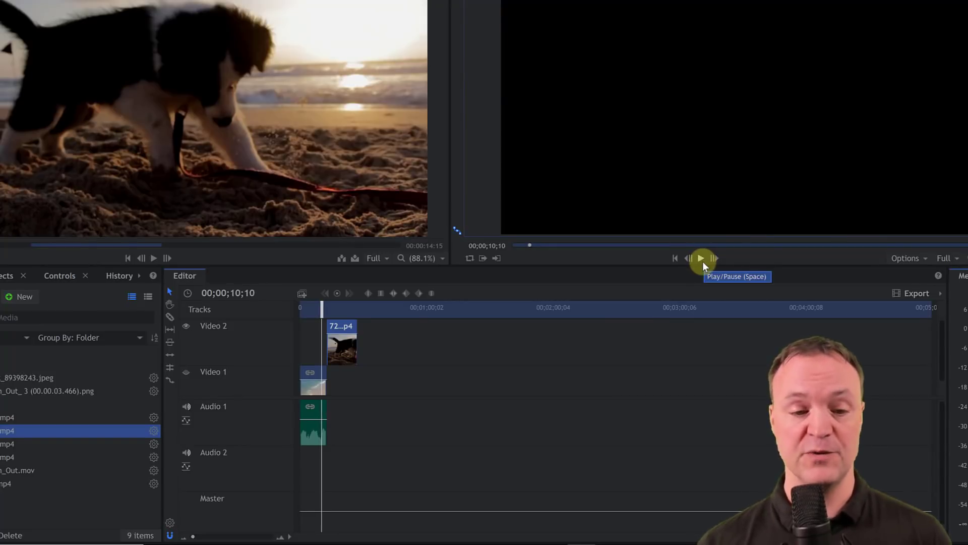
left_click_drag(324, 314, 336, 314)
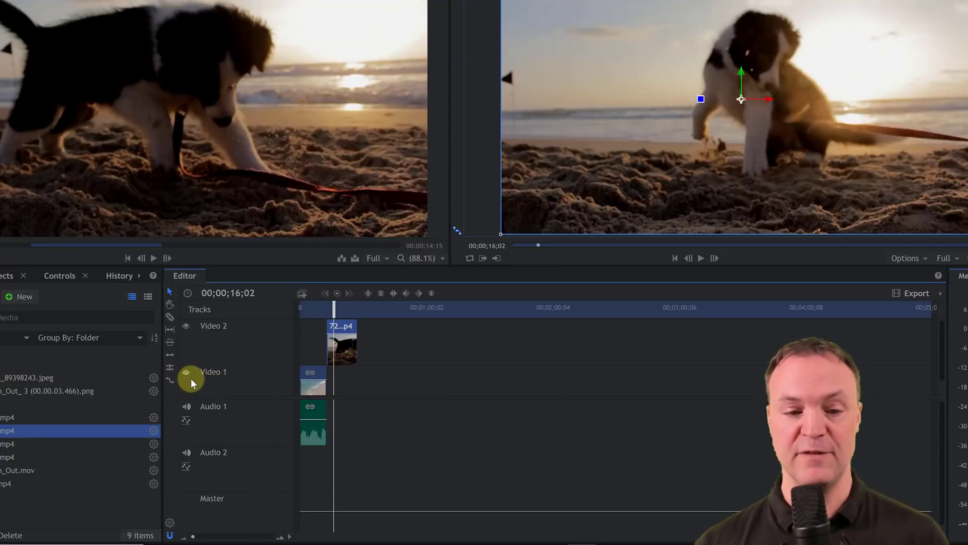
Step: Test the 722740795.mp4 clip on the hidden Video 1 track, make that track visible again, and delete the clip
left_click_drag(347, 350, 348, 382)
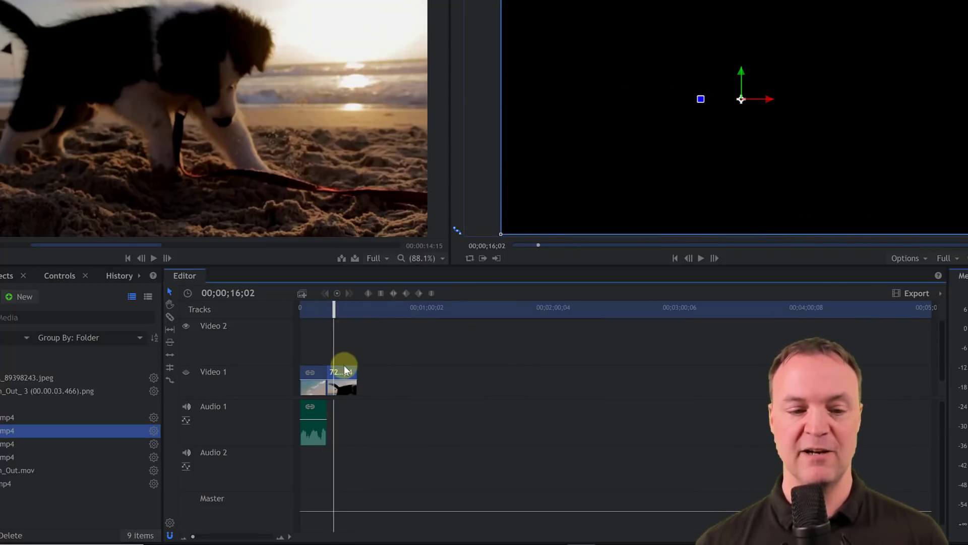
left_click_drag(348, 359, 343, 348)
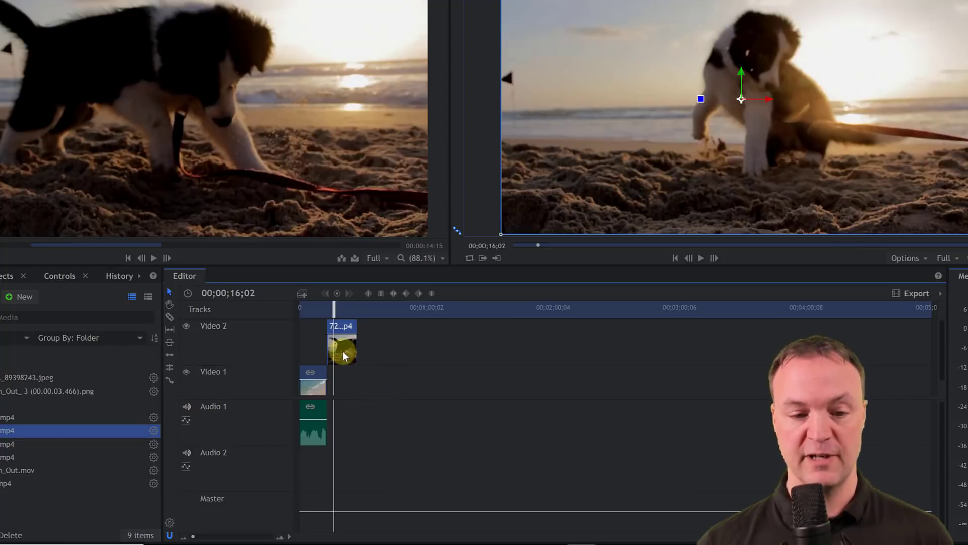
key("Delete")
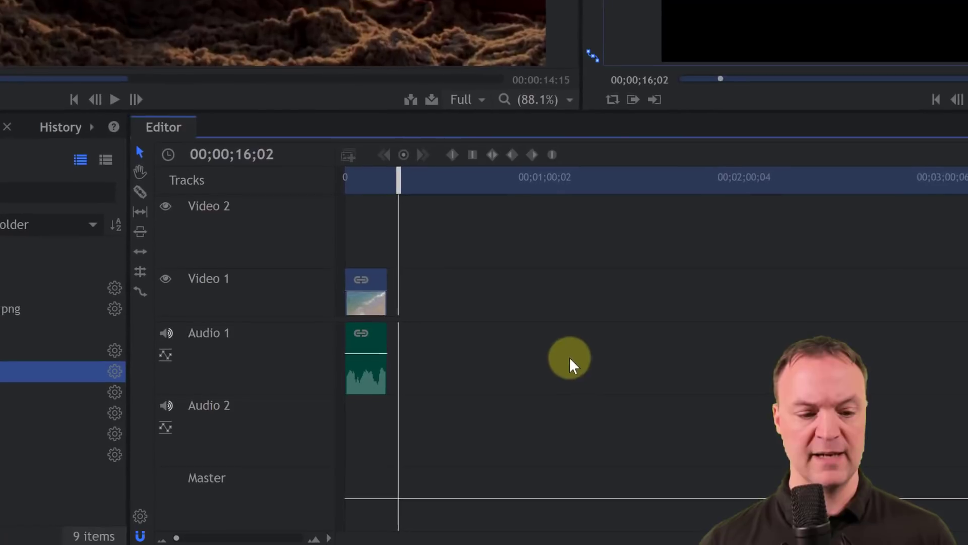
Step: Place the playhead at 00;00;06;22 and unlink the audio of 678598007.mp4 from its video
scroll(302, 479, "down", 1)
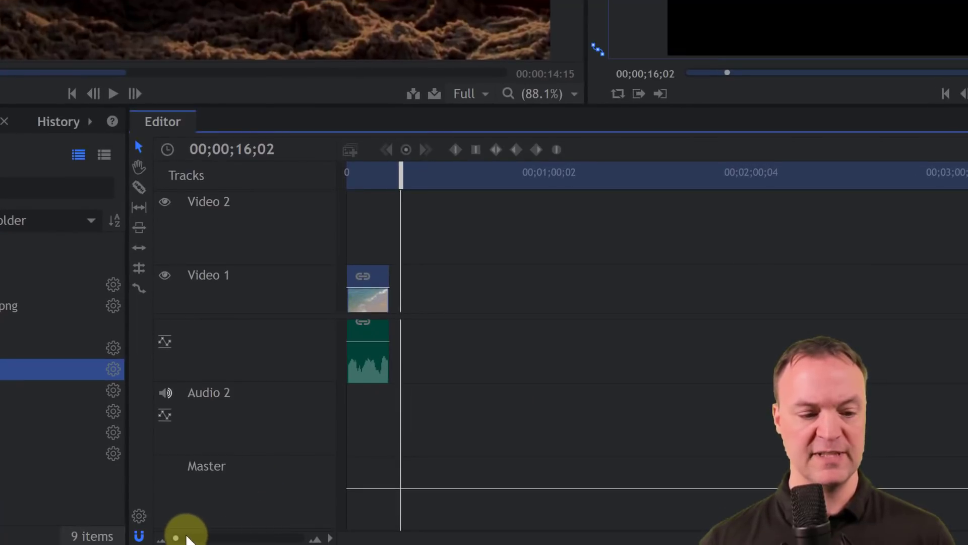
mouse_move(180, 539)
left_mouse_down()
mouse_move(205, 538)
mouse_move(177, 540)
mouse_move(190, 534)
left_mouse_up()
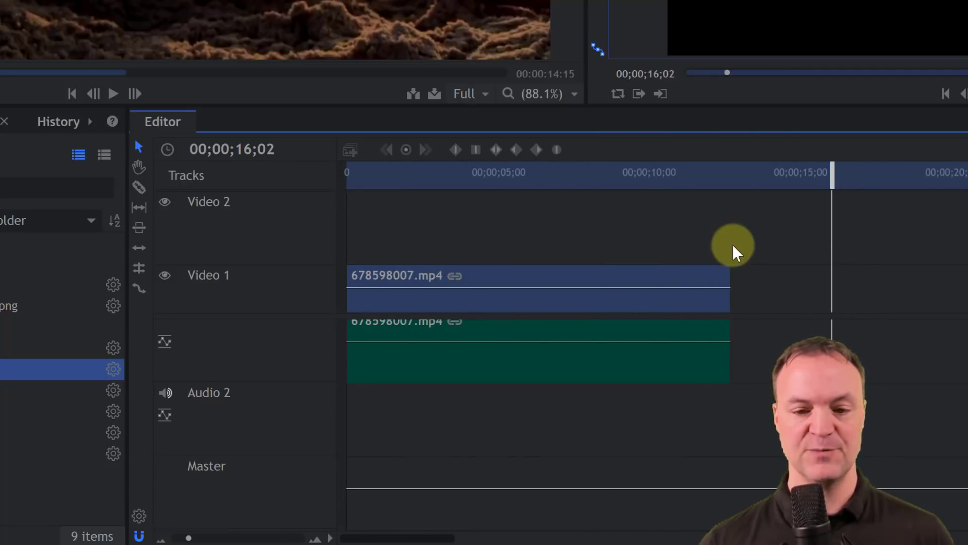
left_click_drag(830, 179, 550, 180)
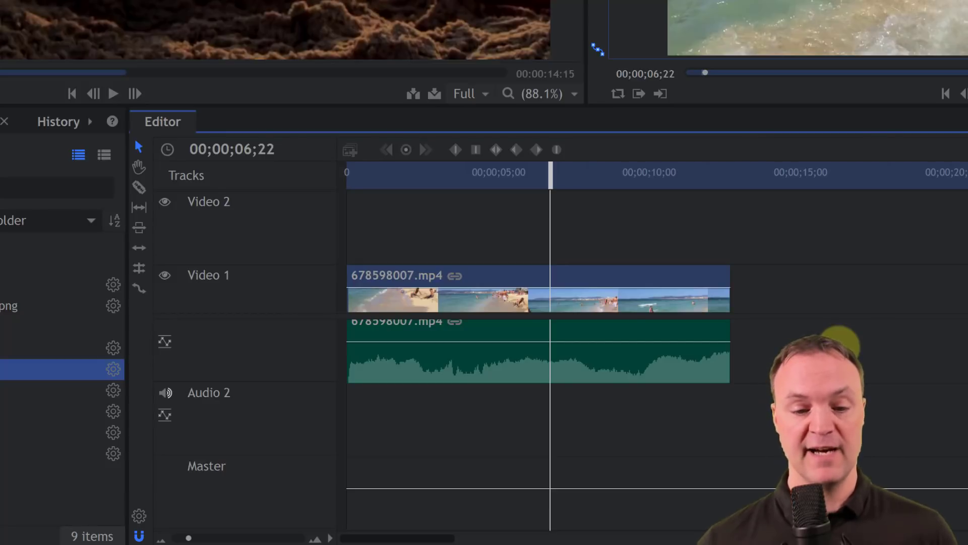
left_click(611, 366)
mouse_move(611, 365)
left_mouse_down()
mouse_move(817, 366)
mouse_move(609, 369)
left_mouse_up()
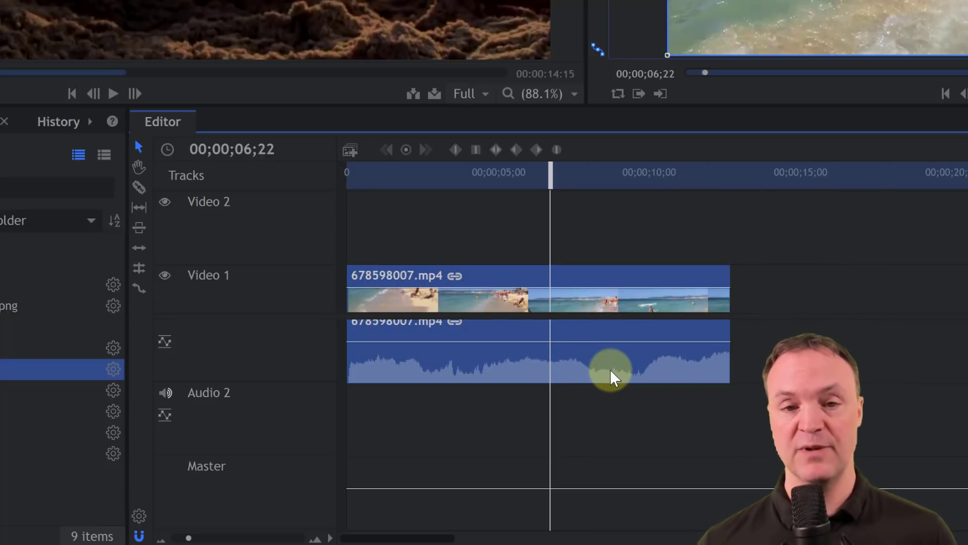
right_click(633, 347)
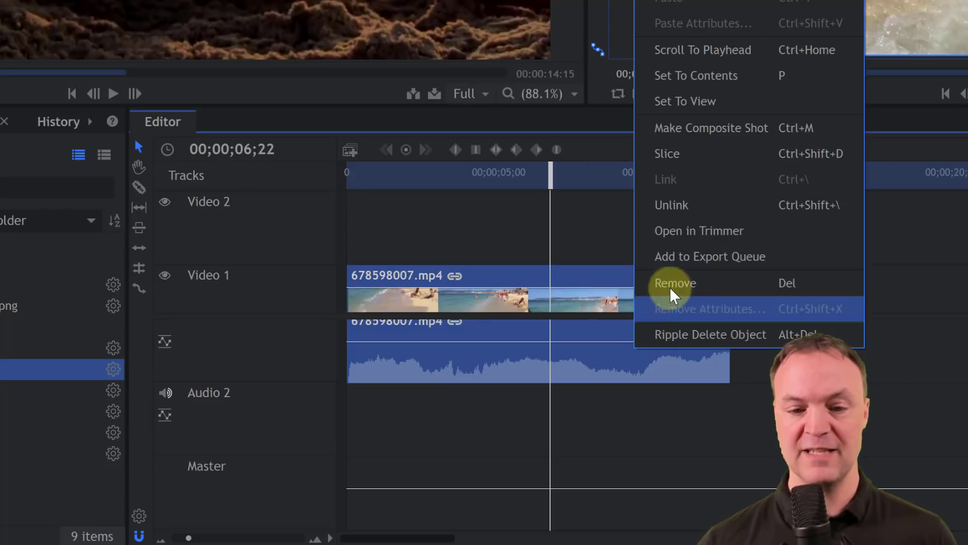
left_click(680, 206)
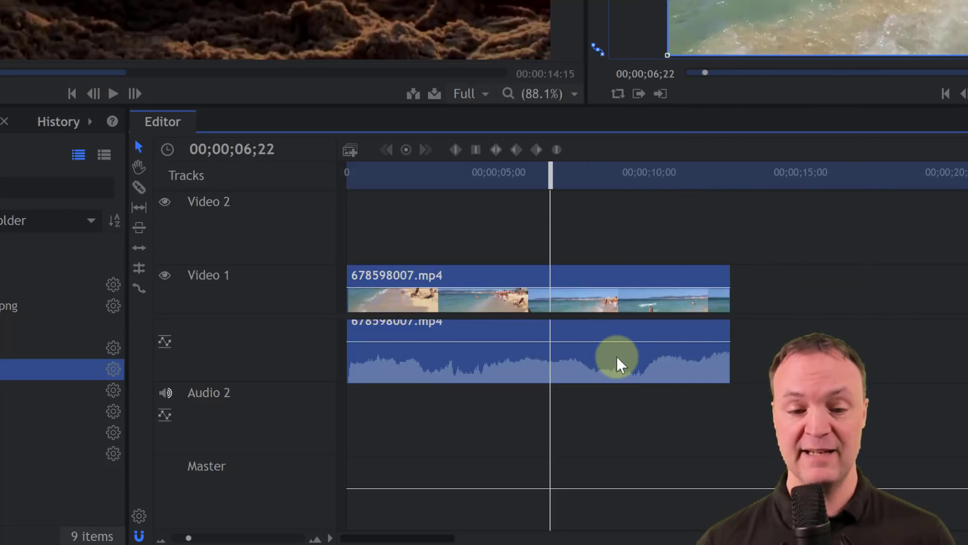
Step: Shift the unlinked 678598007.mp4 audio further along the Audio 1 track and delete it
left_click(700, 374)
left_click_drag(651, 360, 903, 359)
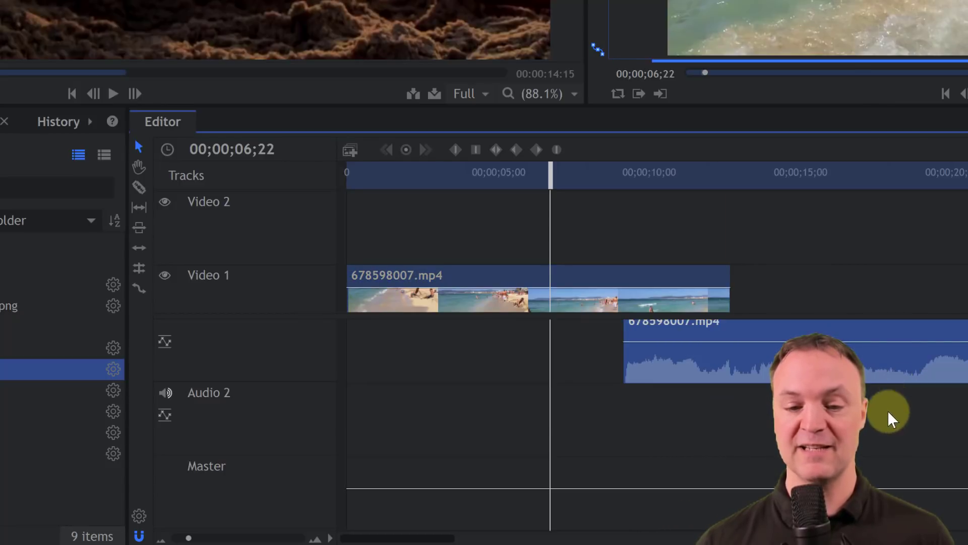
left_click_drag(824, 356, 929, 354)
key("Delete")
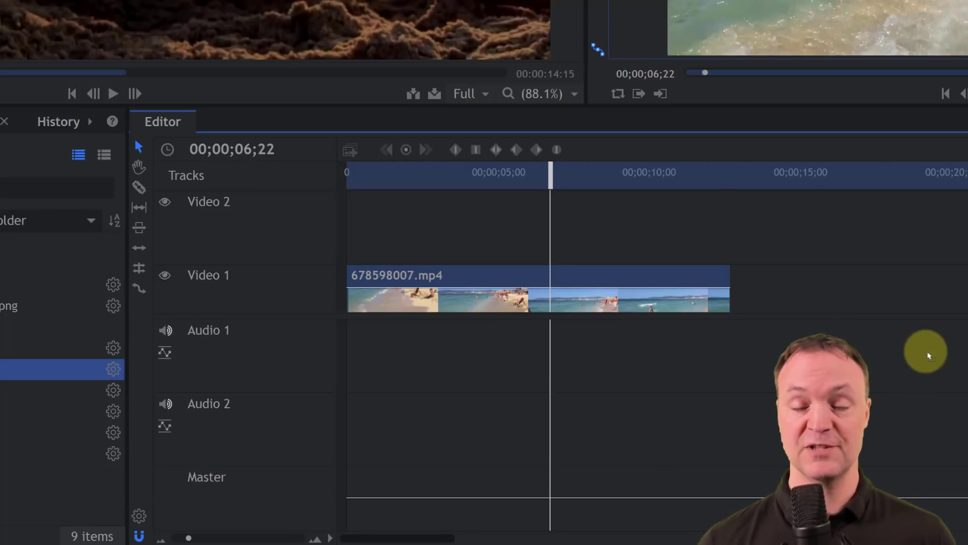
Step: Play the 678598007.mp4 video briefly from 00;00;00;13 to check it without sound
left_click_drag(545, 171, 360, 211)
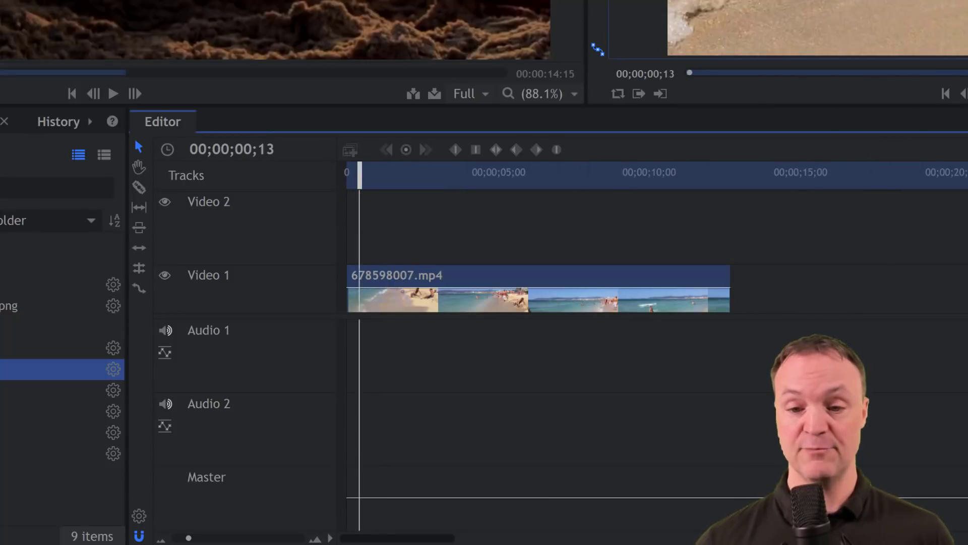
key("space")
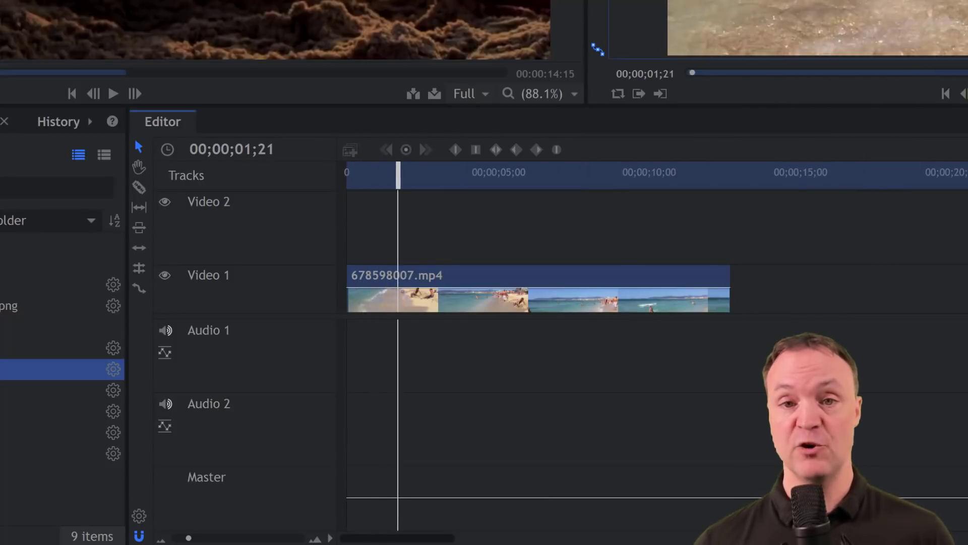
left_click(967, 93)
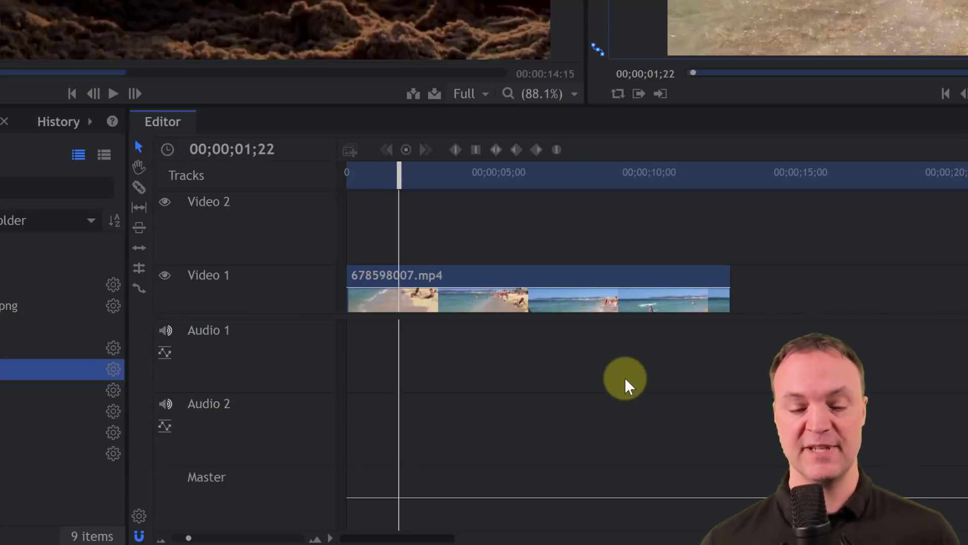
Step: Trim the end of the 678598007.mp4 clip back to about 7 seconds, and extend it again to just past 10 seconds
mouse_move(486, 290)
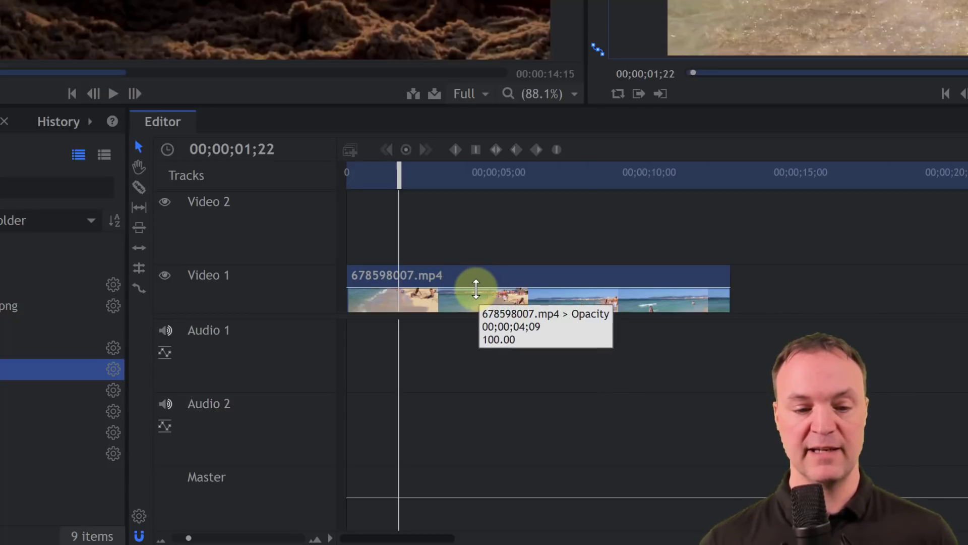
left_click(548, 298)
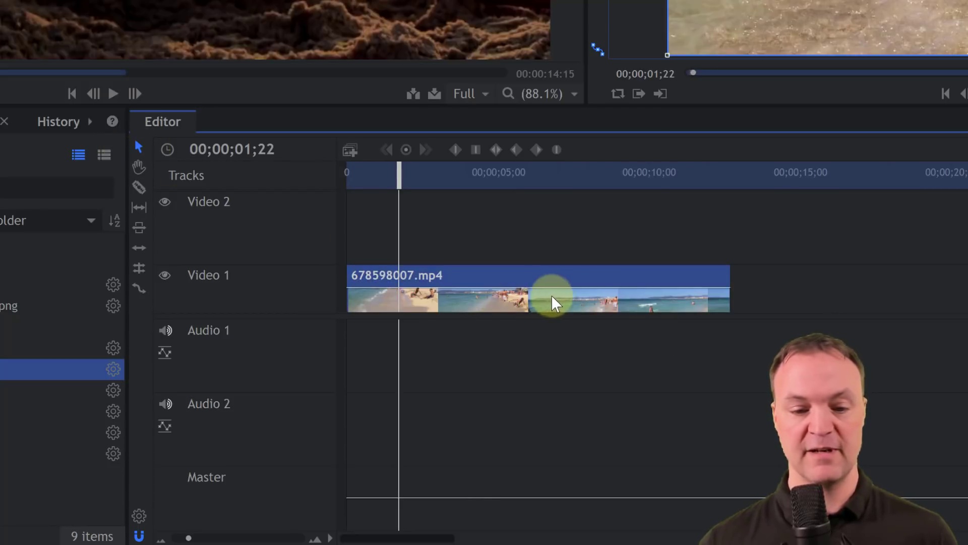
left_click(730, 298)
left_click_drag(730, 299, 568, 281)
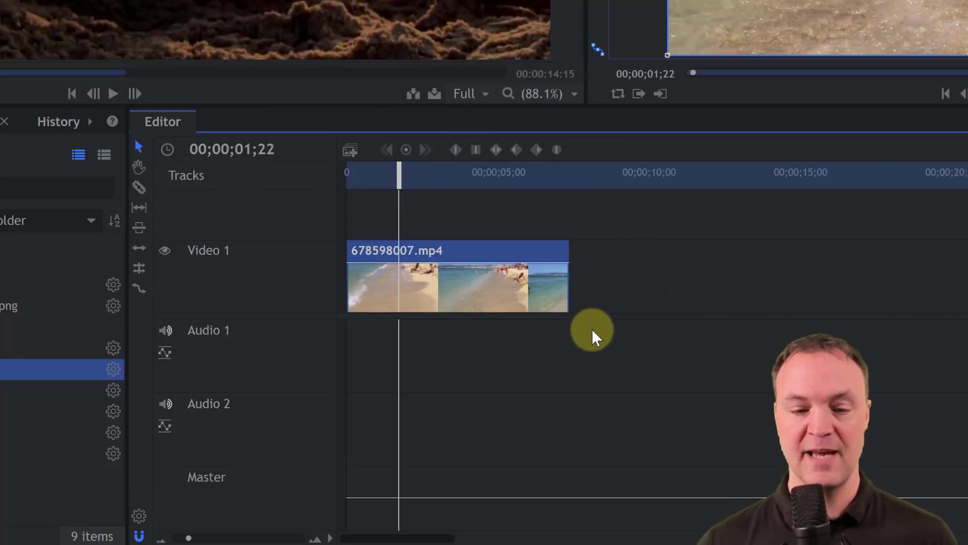
left_click_drag(575, 287, 673, 292)
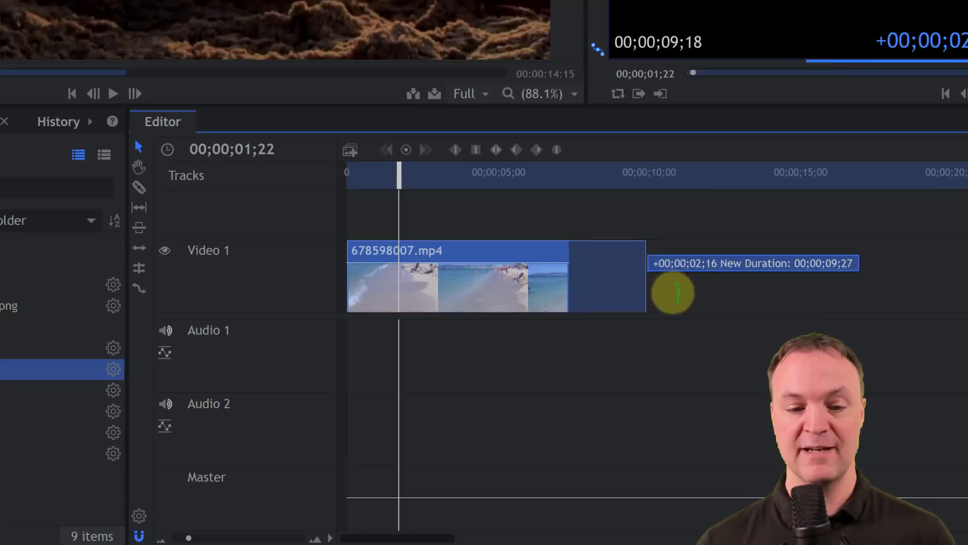
left_click(652, 332)
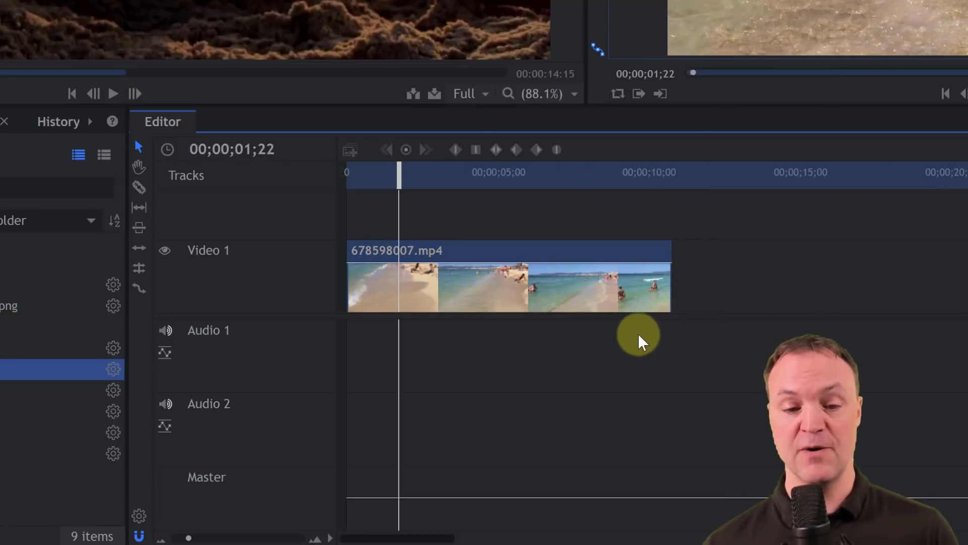
Step: Extend the clip back to its full length, and trim its end to about 10.5 seconds and its start to about 3 seconds
left_click_drag(678, 295, 867, 308)
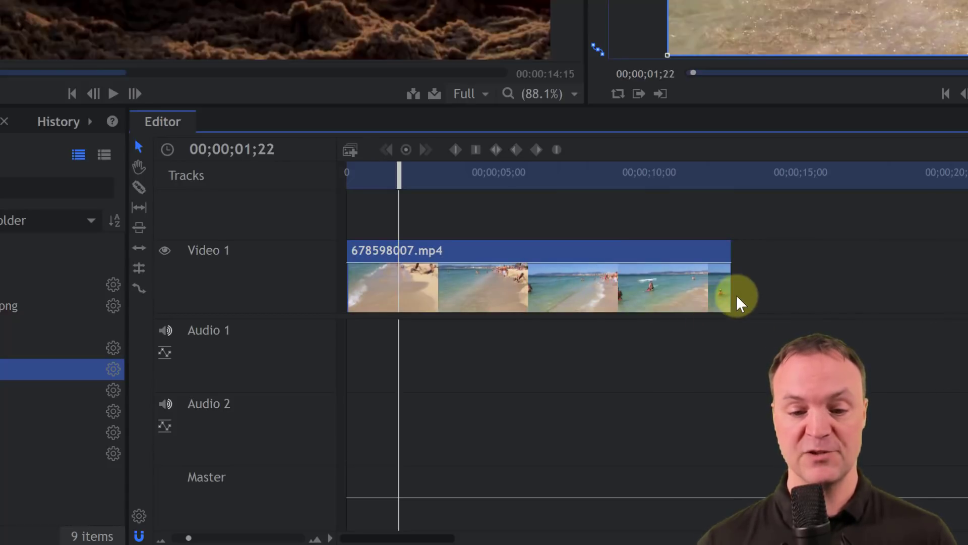
left_click_drag(731, 292, 666, 293)
left_click_drag(353, 291, 444, 290)
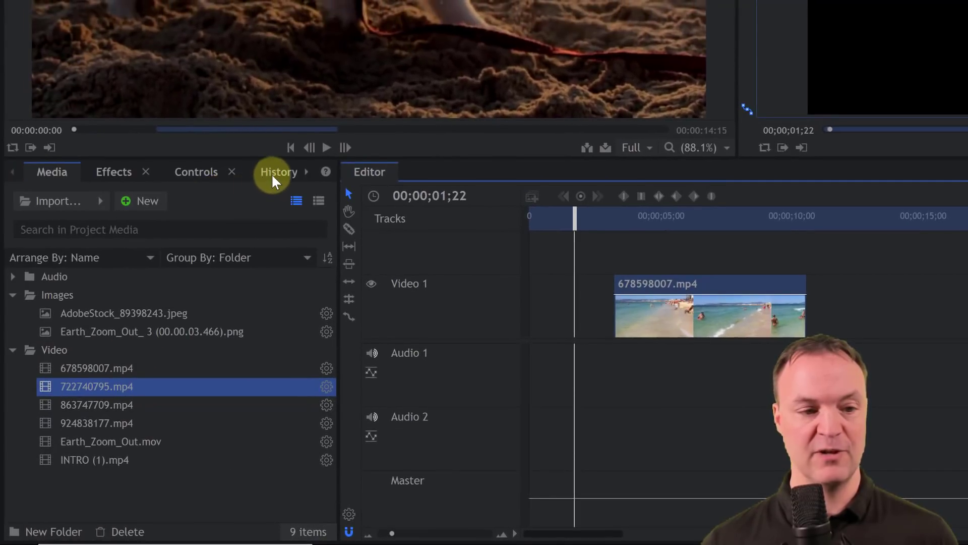
Step: Undo all the clip resizes by reverting the project history to the last Remove Sequence Object(s) entry, and return to the media list
left_click(270, 174)
left_click(67, 479)
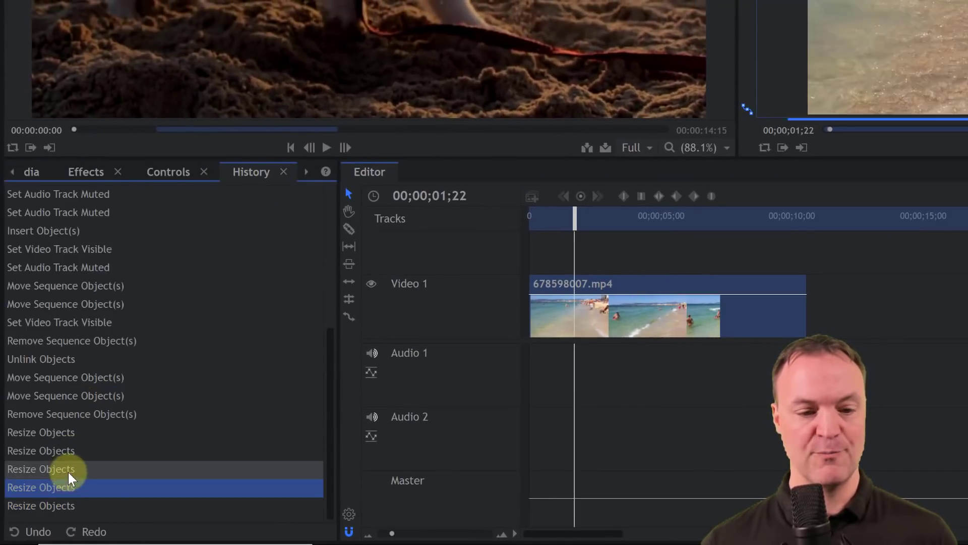
left_click(66, 468)
left_click(64, 450)
left_click(61, 432)
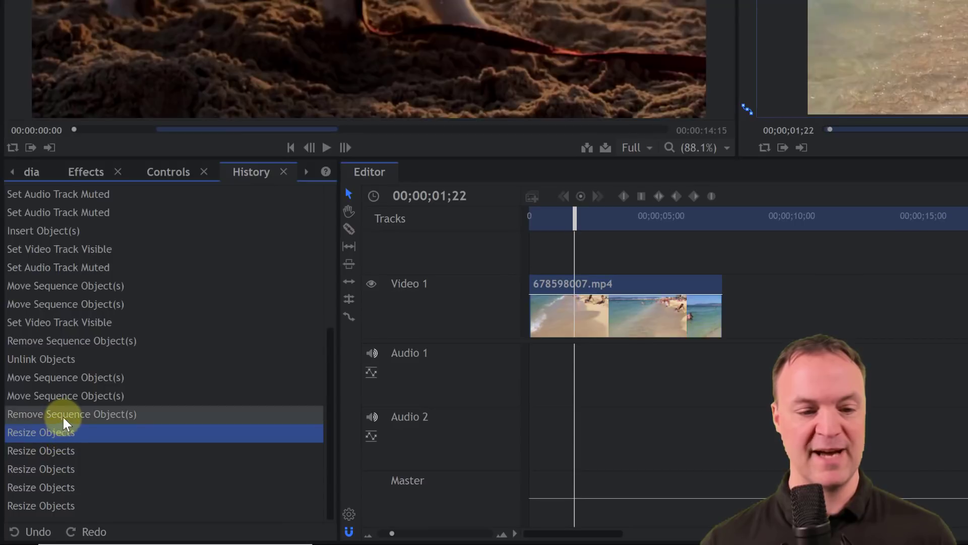
left_click(62, 414)
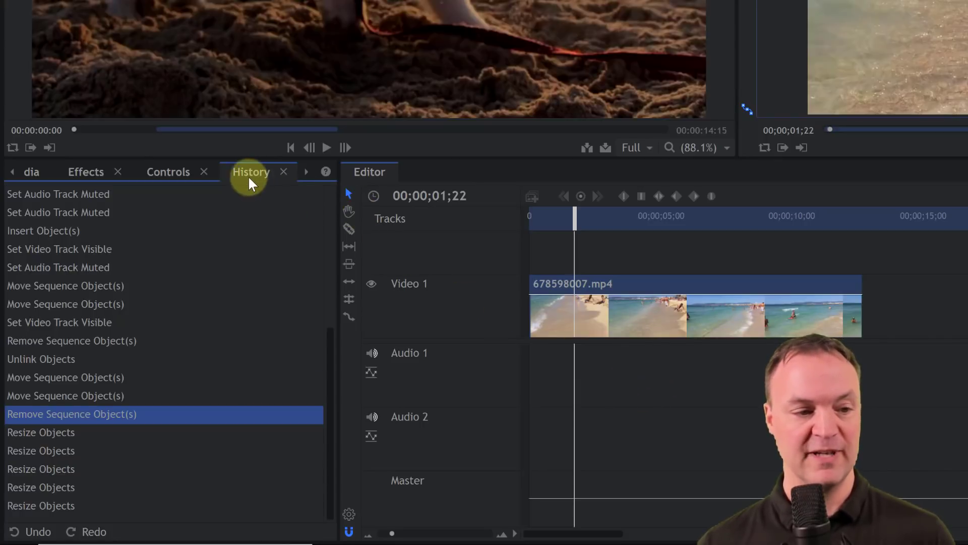
left_click(28, 171)
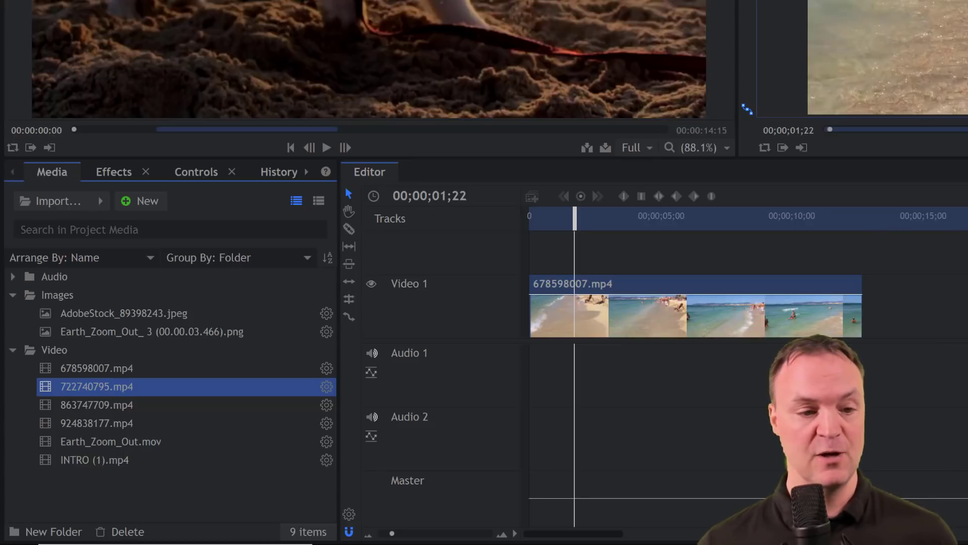
Step: Slice the 678598007.mp4 clip on Video 1 at 00;00;03;00 and play on briefly past the cut
left_click(348, 230)
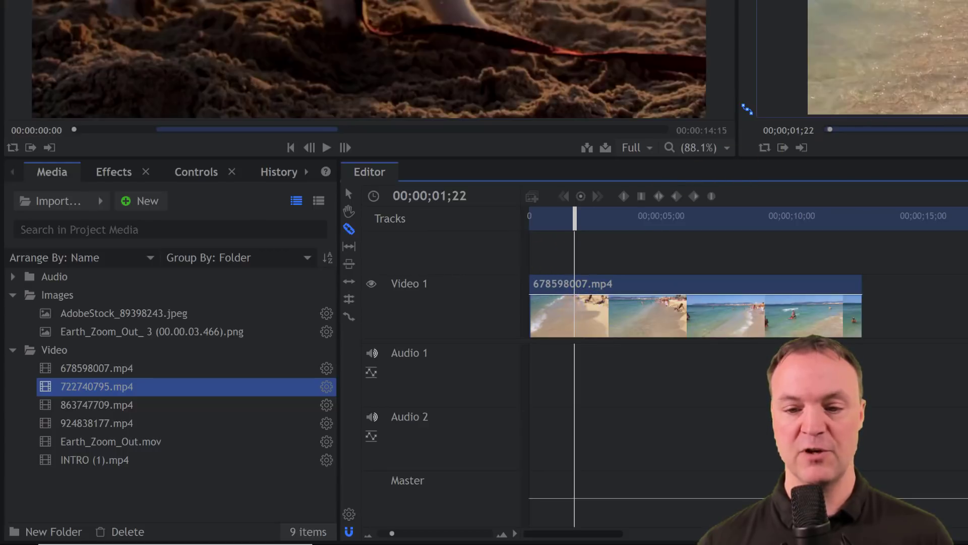
key("space")
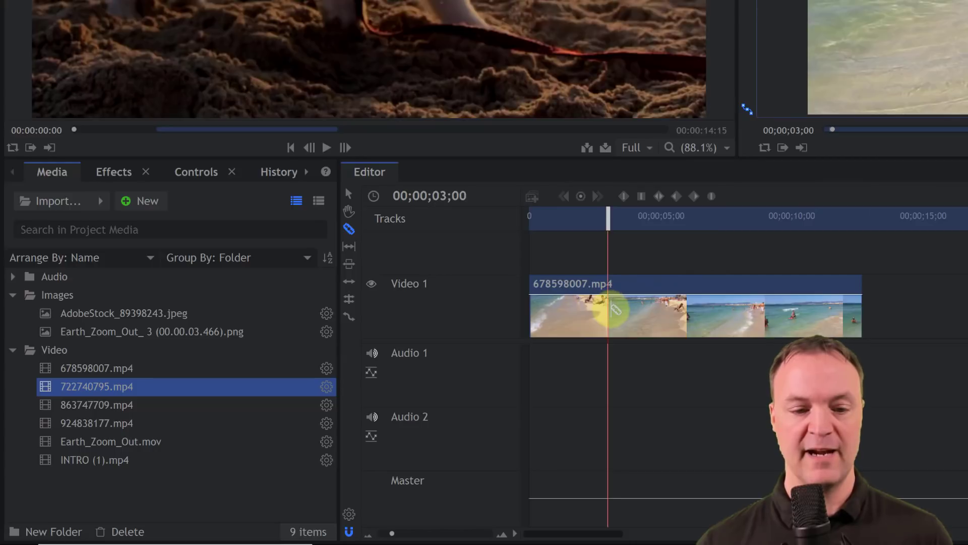
left_click(616, 310)
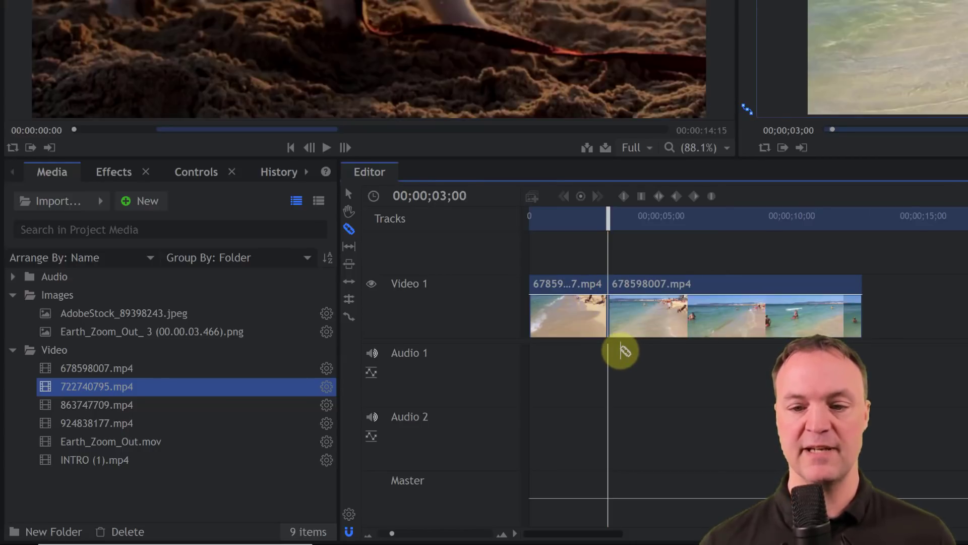
key("space")
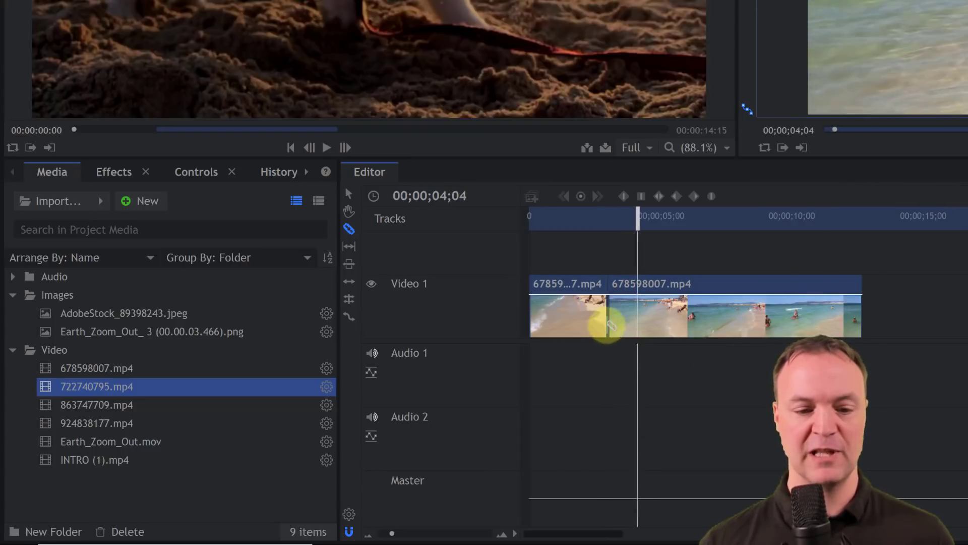
Step: Move the first slice beyond the end of the second one and back to the start, and play across the cut
left_click(348, 196)
left_click_drag(578, 328, 951, 346)
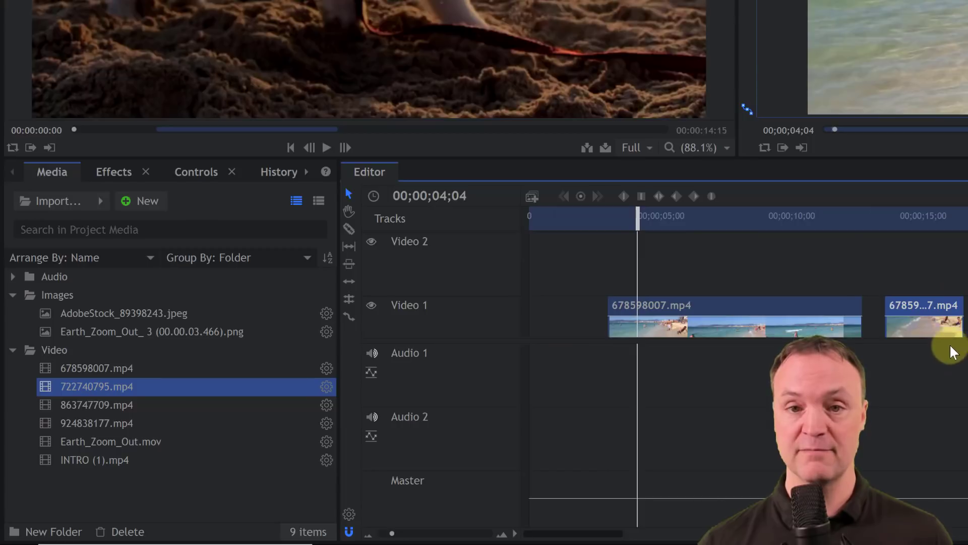
left_click_drag(502, 272, 559, 320)
left_click_drag(645, 224, 607, 223)
key("space")
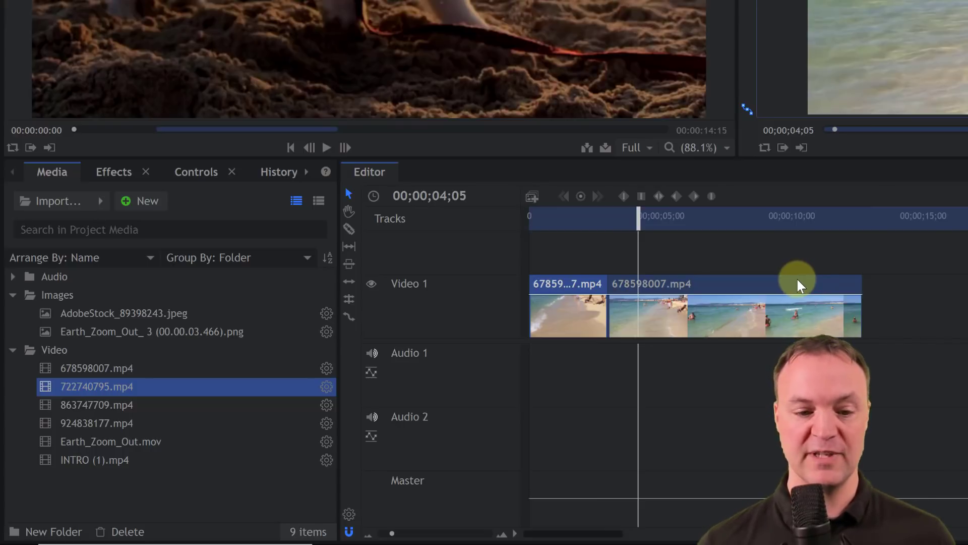
Step: Slice the second part of the clip on Video 1 at 00;00;06;00
left_click(348, 229)
left_click_drag(639, 225, 686, 229)
left_click(686, 324)
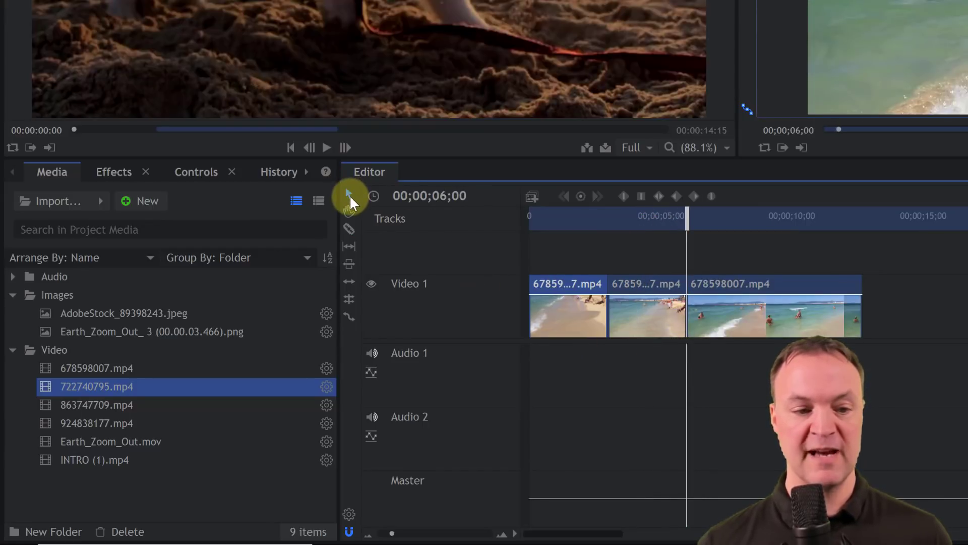
Step: Delete the middle slice between the two cuts on Video 1 and move the playhead to 00;00;02;16
left_click(349, 198)
left_click(654, 316)
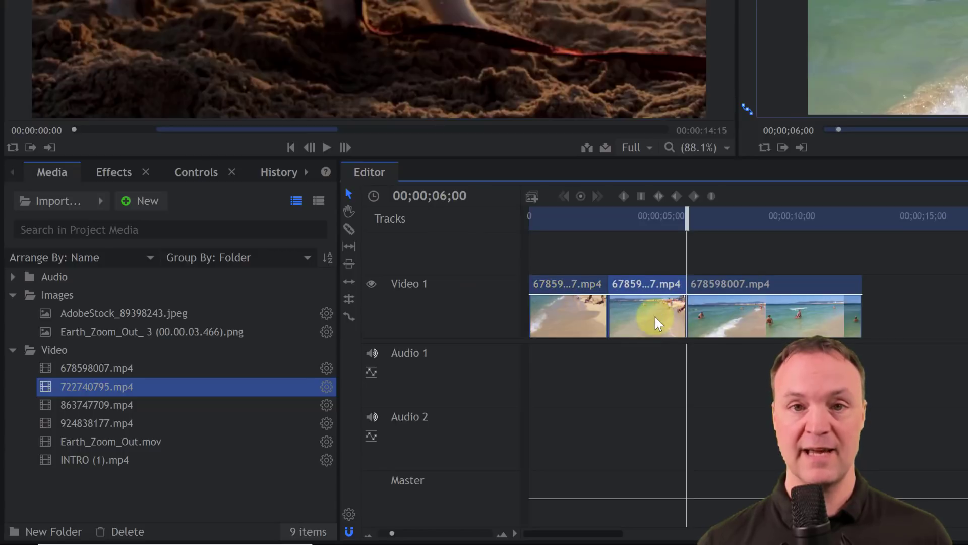
key("Delete")
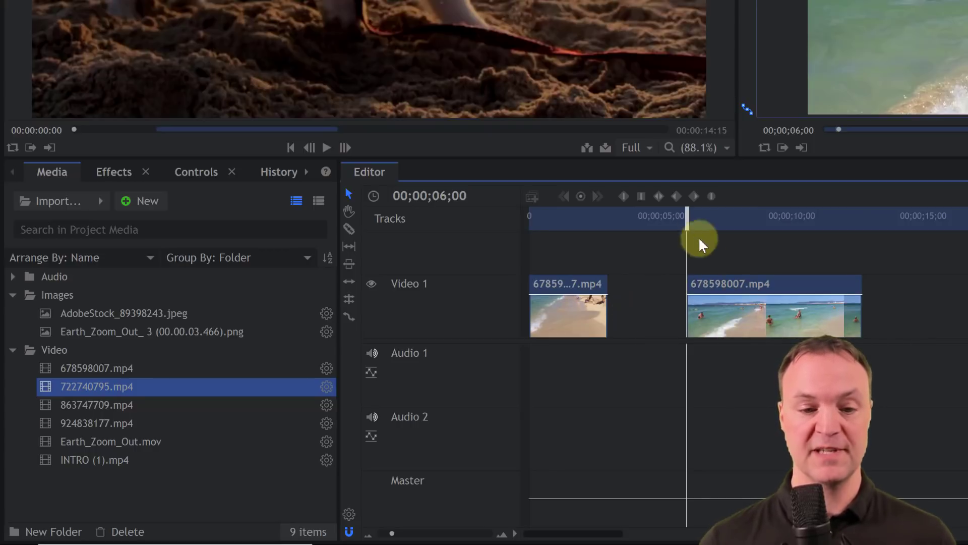
left_click_drag(687, 219, 595, 225)
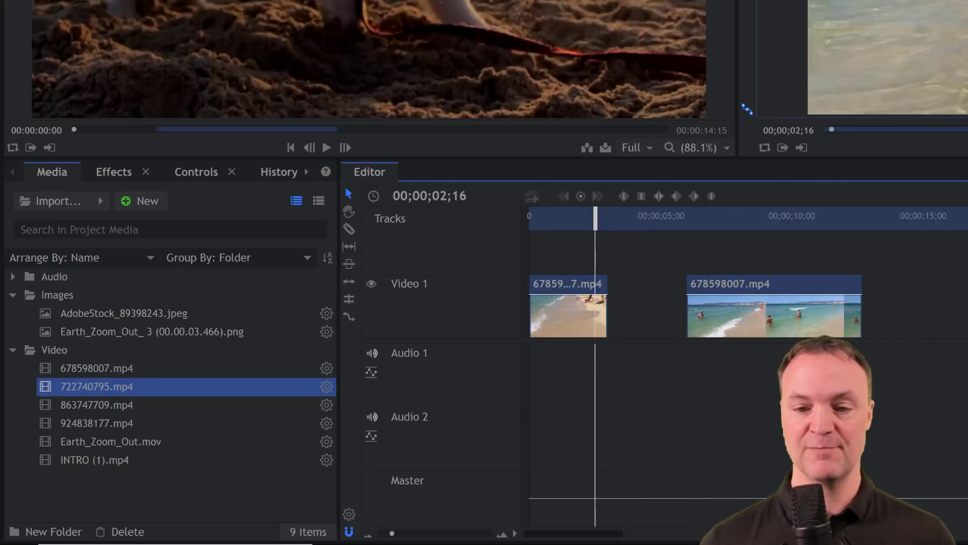
Step: Play into the gap on Video 1 and move the remaining second slice of 678598007.mp4 back against the first slice
key("space")
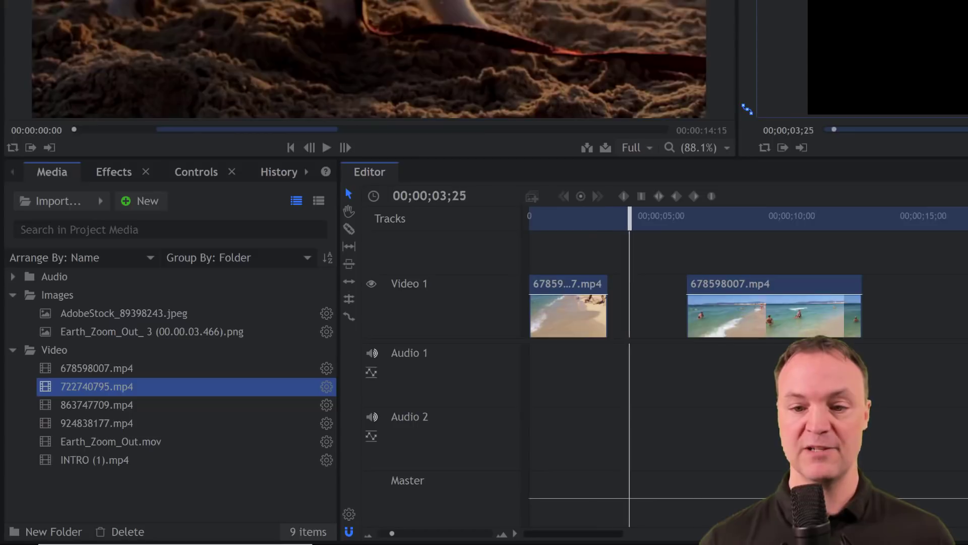
left_click_drag(799, 309, 721, 313)
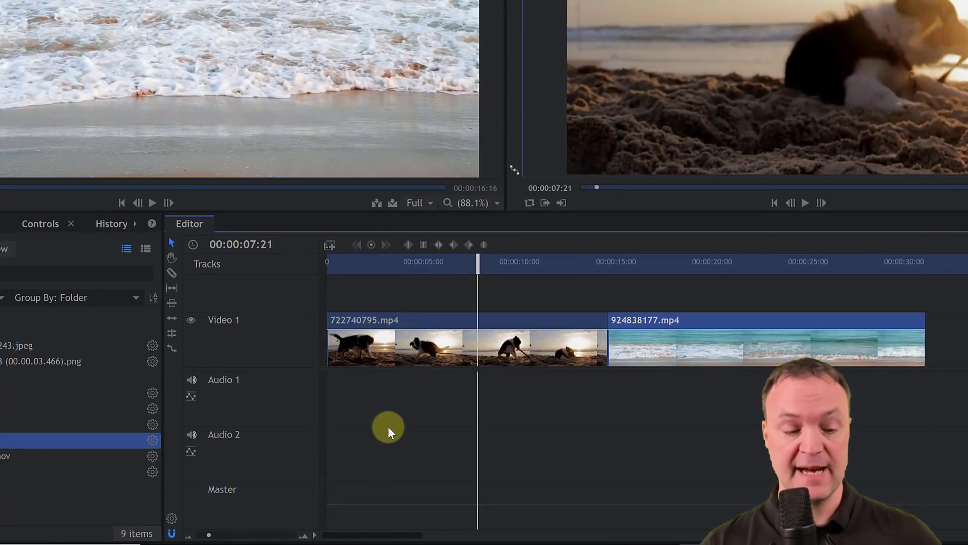
Step: Try moving 924838177.mp4 over the end of 722740795.mp4, away from it and back over it while toggling snapping
left_click(172, 534)
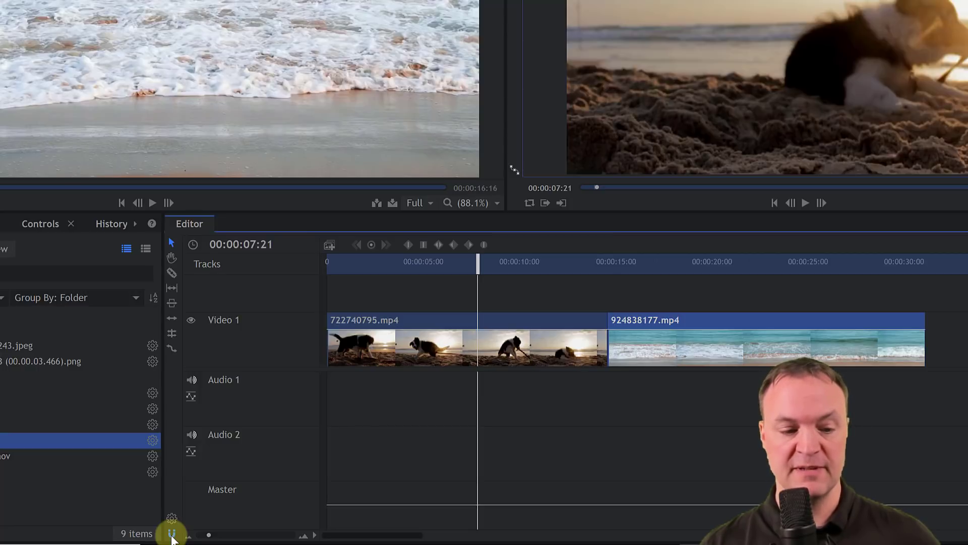
mouse_move(733, 346)
left_mouse_down()
mouse_move(791, 346)
mouse_move(721, 347)
left_mouse_up()
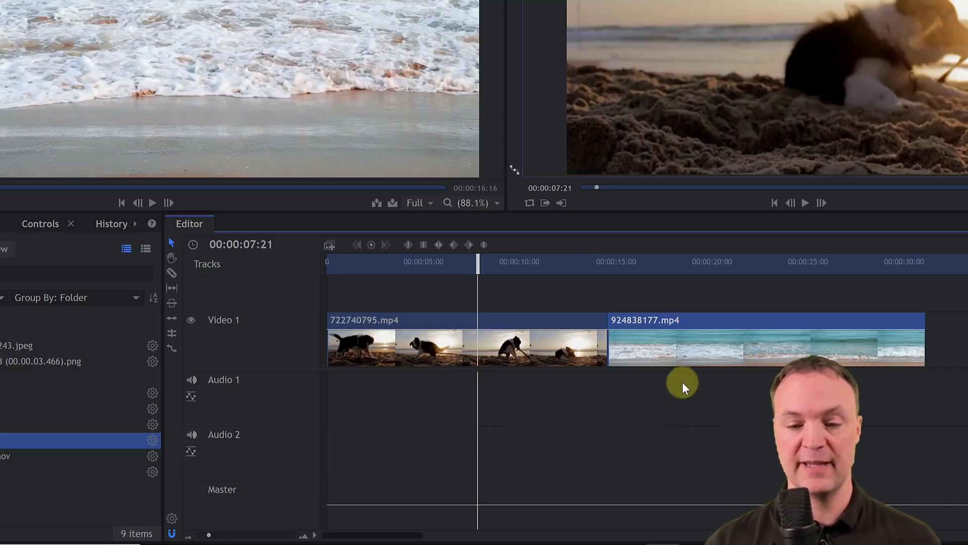
left_click_drag(704, 349, 617, 353)
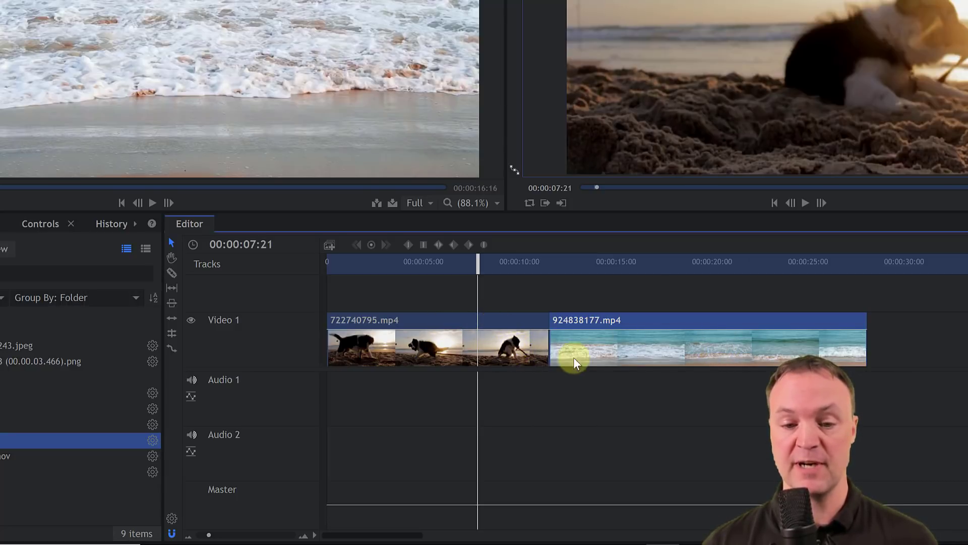
left_click_drag(594, 344, 698, 348)
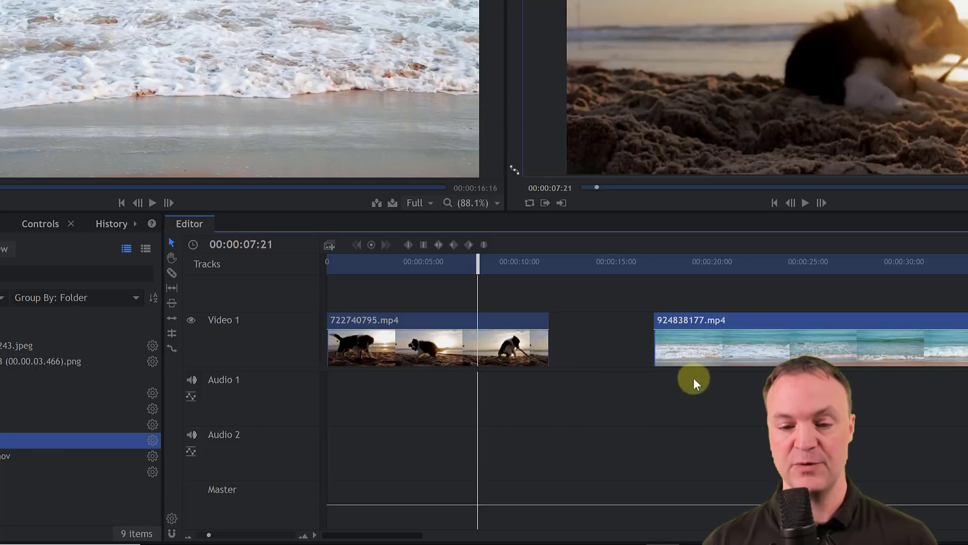
left_click_drag(711, 346, 556, 354)
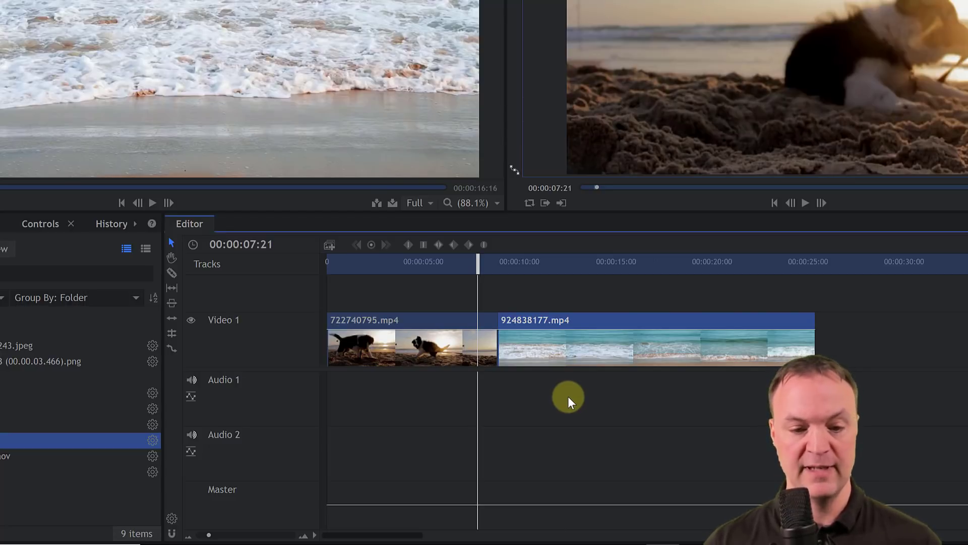
Step: Undo the moves of 924838177.mp4 that overwrote the end of 722740795.mp4
key("ctrl+z")
key("ctrl+z")
key("ctrl+z")
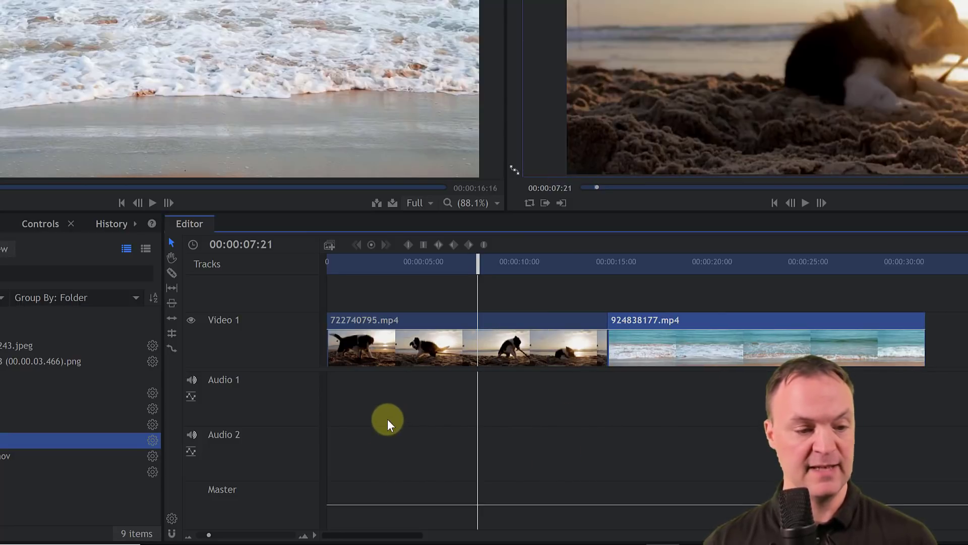
Step: Ripple-trim the end of 722740795.mp4 back to the playhead at 00:00:07:21 and shorten the clip further
left_click(172, 318)
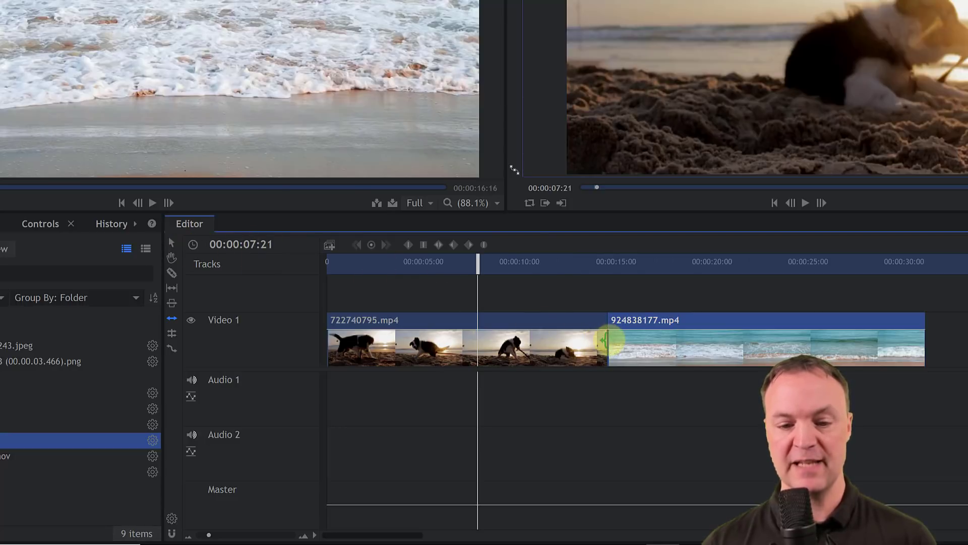
left_click_drag(605, 345, 476, 348)
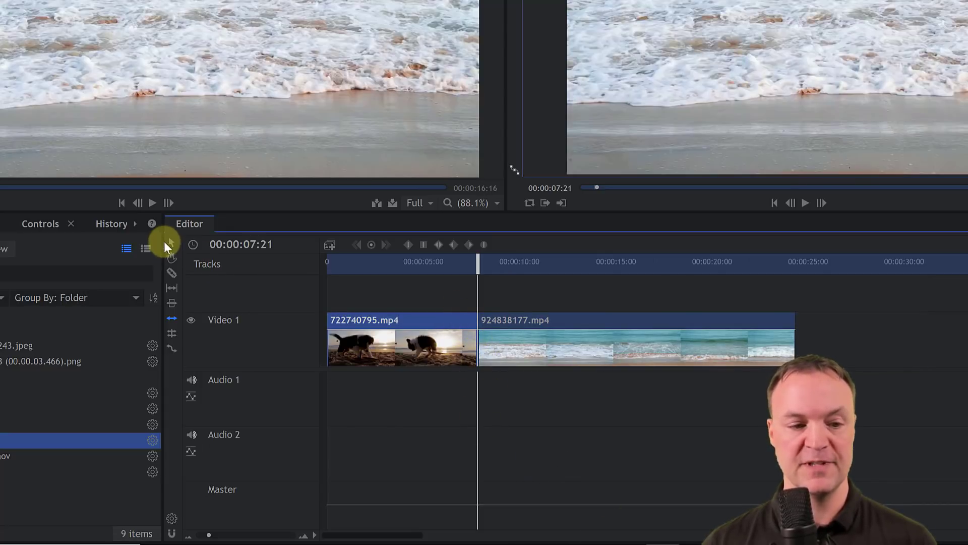
left_click_drag(477, 339, 432, 339)
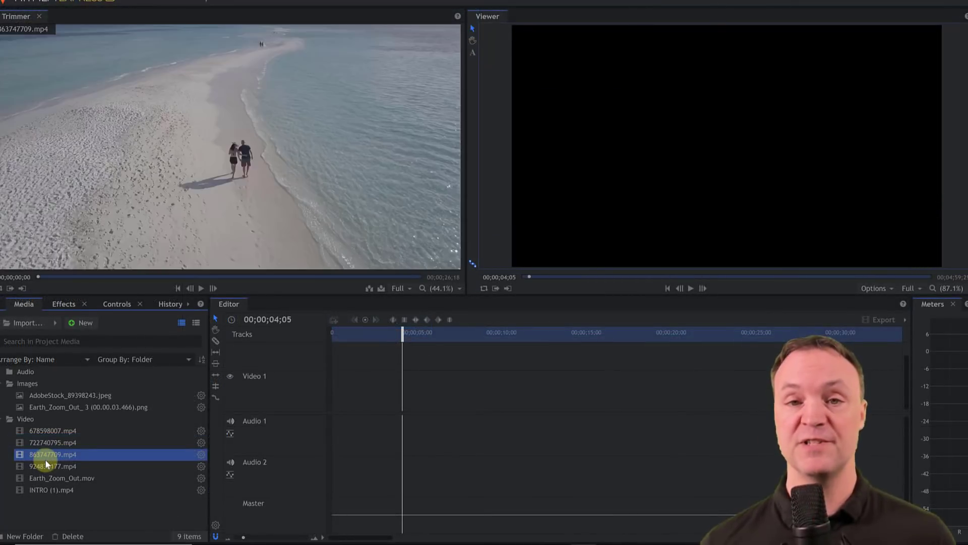
Step: Preview the 924838177.mp4 and Earth_Zoom_Out.mov media, and add INTRO (1).mp4 at the start of Video 1 and Audio 1
left_click(49, 461)
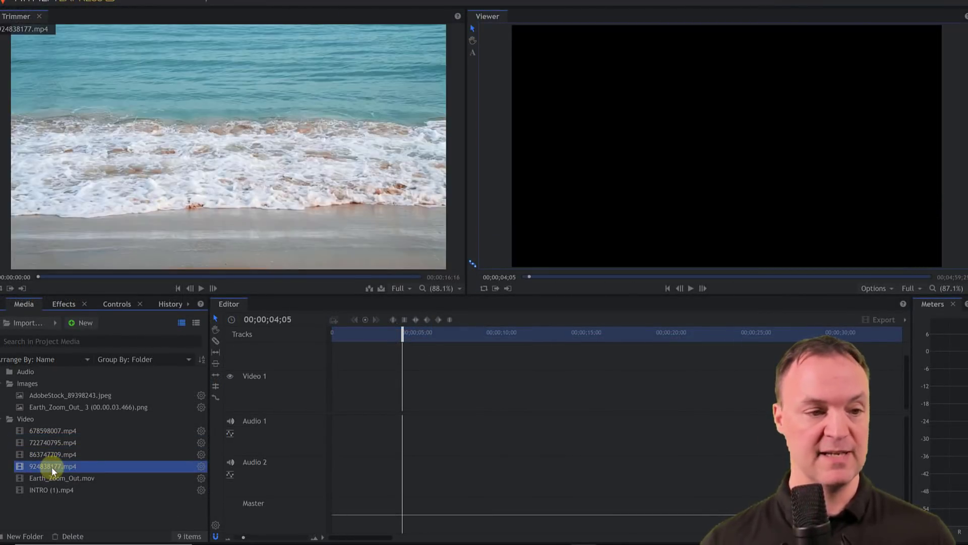
left_click(59, 477)
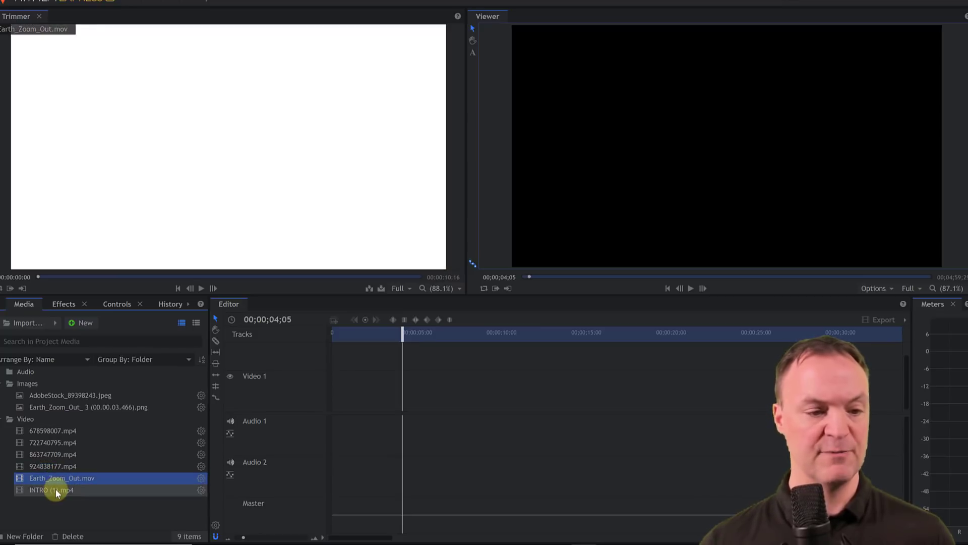
left_click(56, 490)
left_click_drag(47, 489, 330, 419)
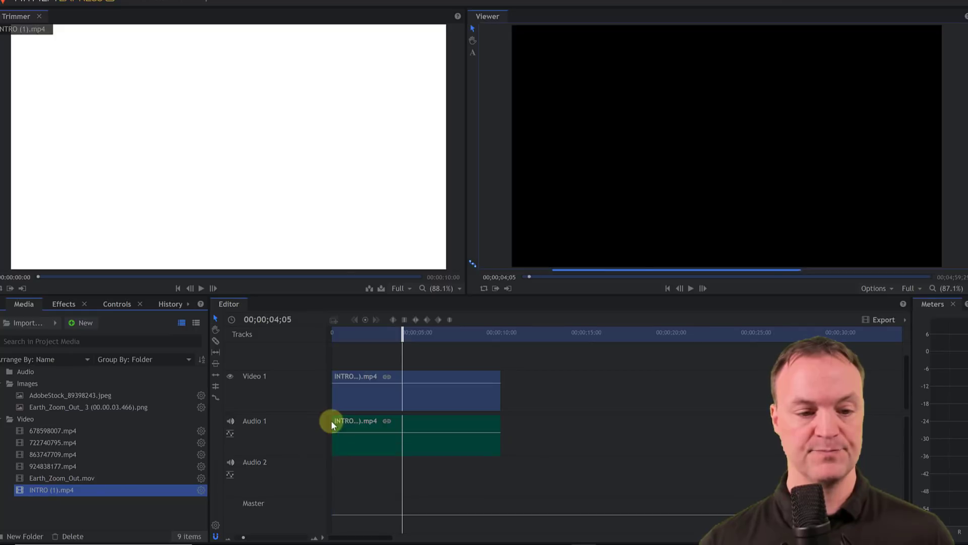
left_click(570, 301)
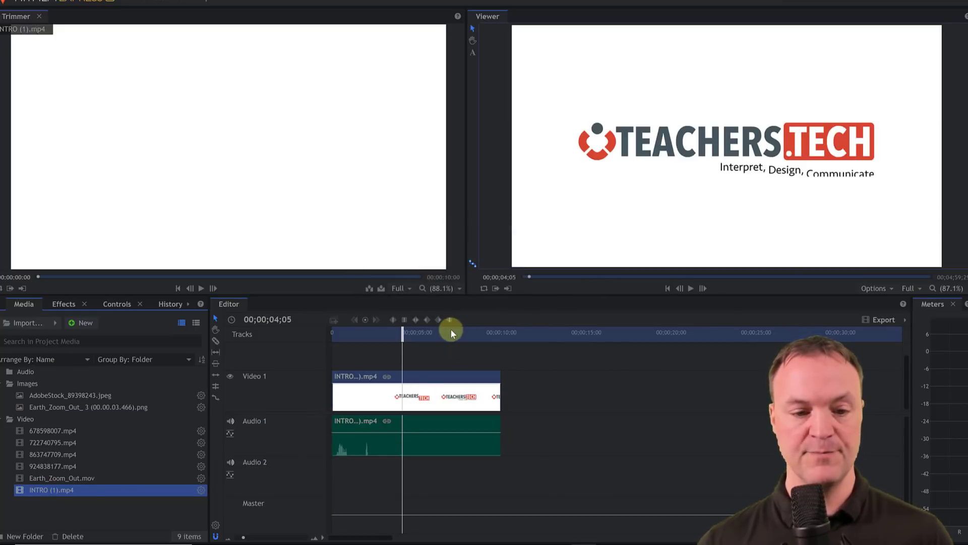
Step: Play INTRO (1).mp4 from the start of the timeline and pause at 00:00:02:26
left_click_drag(403, 328, 328, 337)
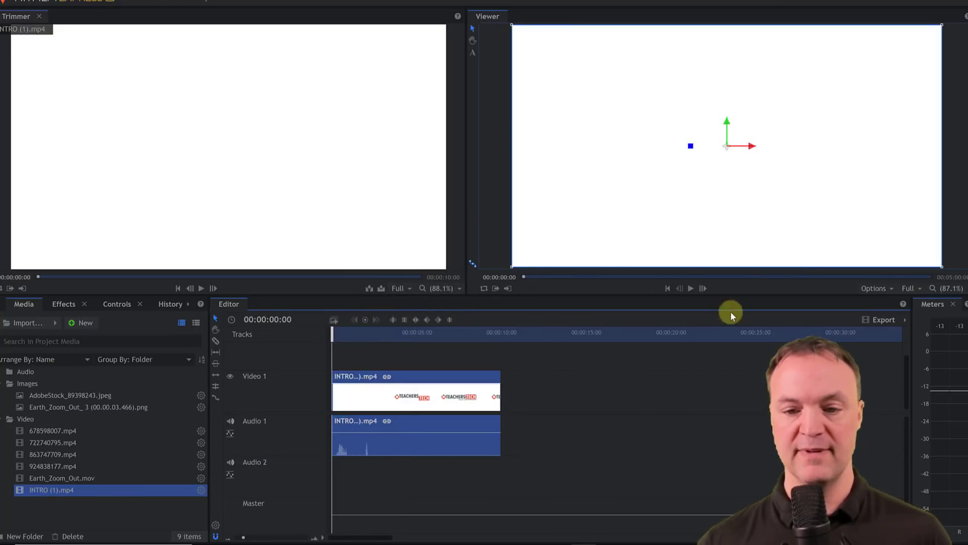
left_click(691, 288)
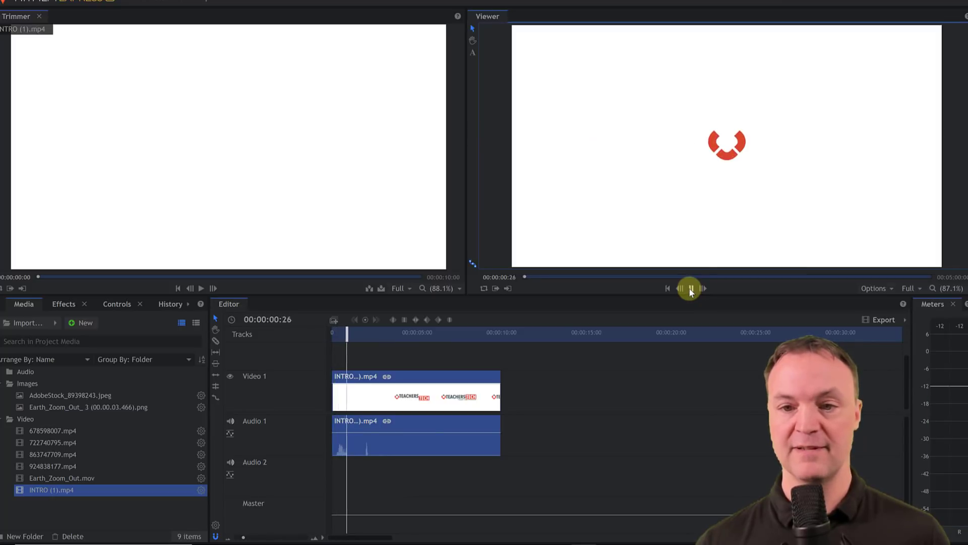
left_click(691, 289)
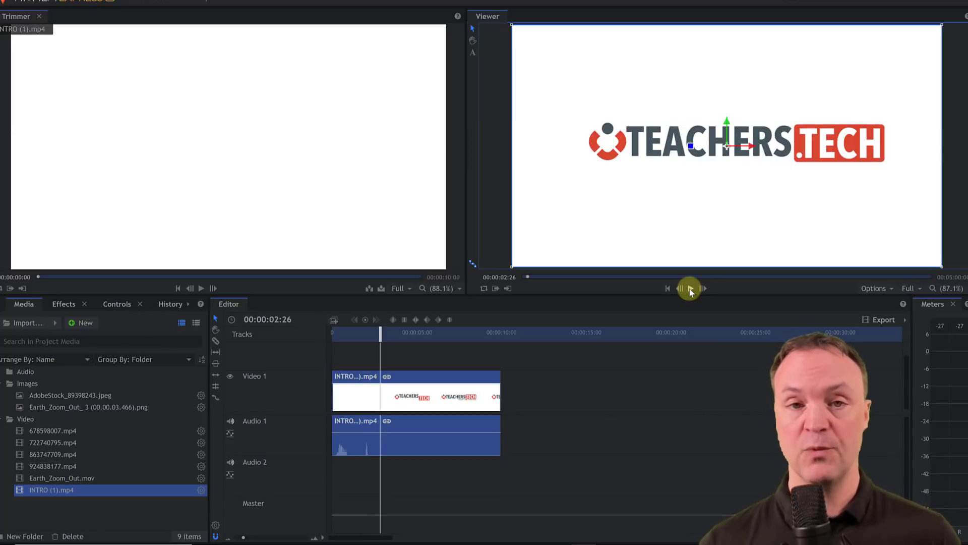
Step: Open the Speed/Duration settings of INTRO (1).mp4 on Video 1 and lower its speed stepwise to 71%
right_click(366, 395)
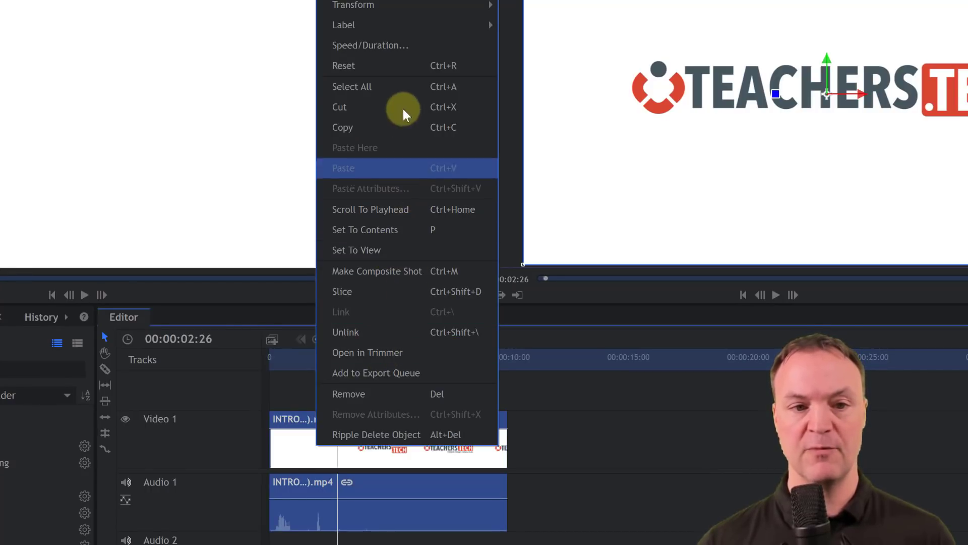
left_click(393, 47)
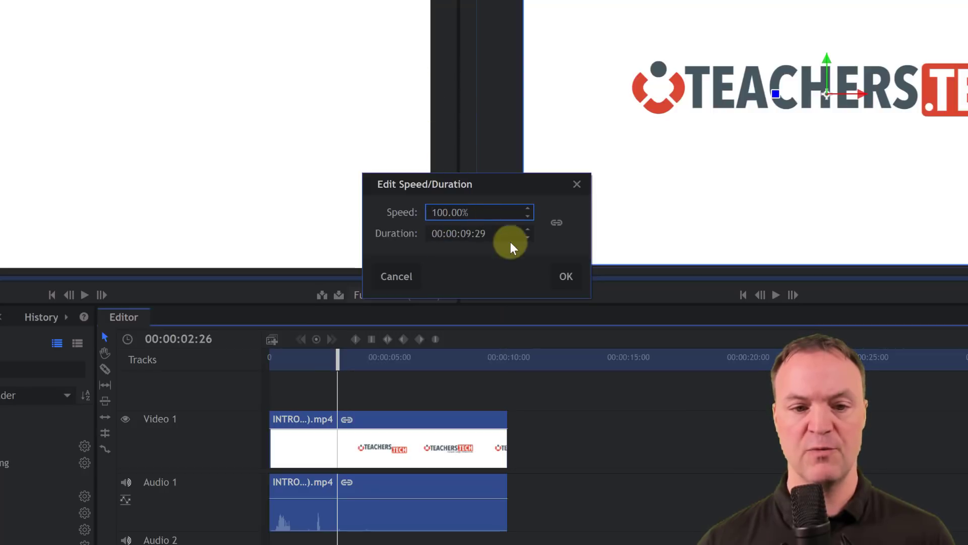
left_click(527, 216)
left_click(526, 215)
left_click(526, 216)
left_click(525, 216)
left_click(526, 215)
left_click(526, 215)
left_click(526, 216)
left_click(526, 215)
left_click(525, 216)
left_click(526, 215)
left_click(526, 216)
left_click(525, 215)
left_click(526, 215)
left_click(526, 215)
left_click(525, 215)
left_click(526, 215)
left_click(526, 215)
left_click(526, 215)
left_click(526, 215)
left_click(526, 215)
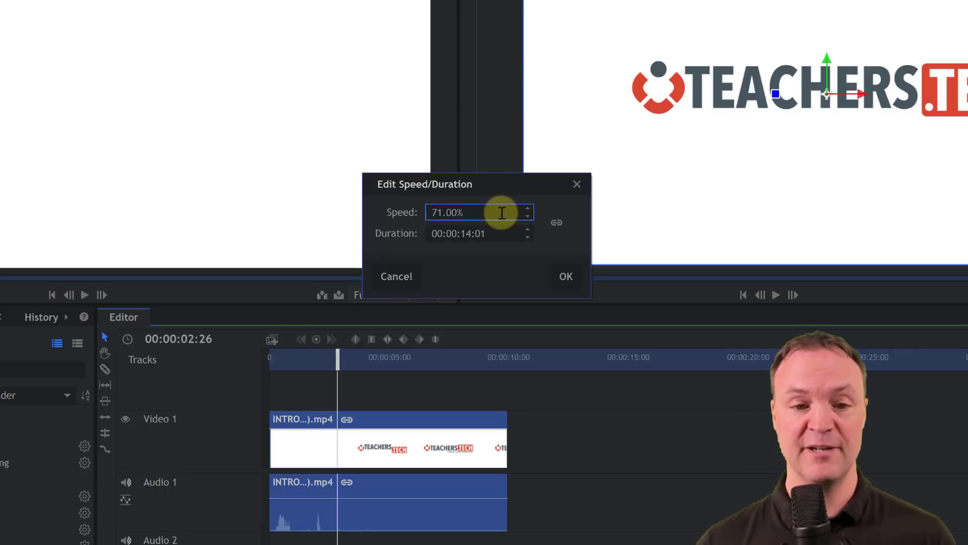
Step: Raise the intro clip's speed stepwise to 98%, replace it with 150% and apply the change
left_click_drag(501, 212, 417, 199)
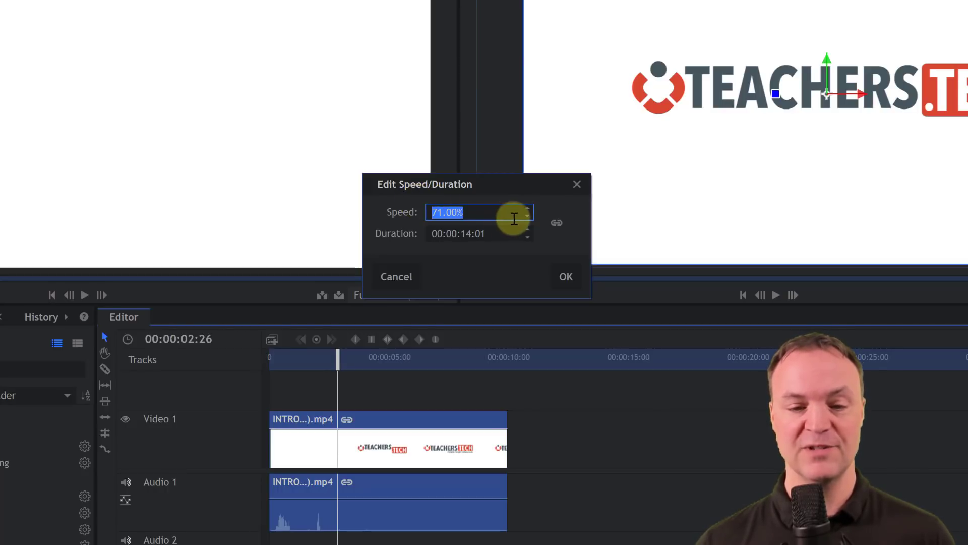
left_click(528, 210)
left_click(528, 209)
left_click(528, 209)
left_click(528, 209)
left_click(528, 209)
left_click(528, 209)
left_click(528, 209)
left_click(527, 209)
left_click(527, 210)
left_click(528, 210)
left_click(528, 209)
left_click(528, 209)
left_click(528, 209)
left_click(528, 209)
left_click(528, 210)
left_click(528, 210)
left_click(528, 209)
left_click(528, 209)
left_click(527, 209)
left_click(528, 210)
left_click(527, 210)
left_click(528, 209)
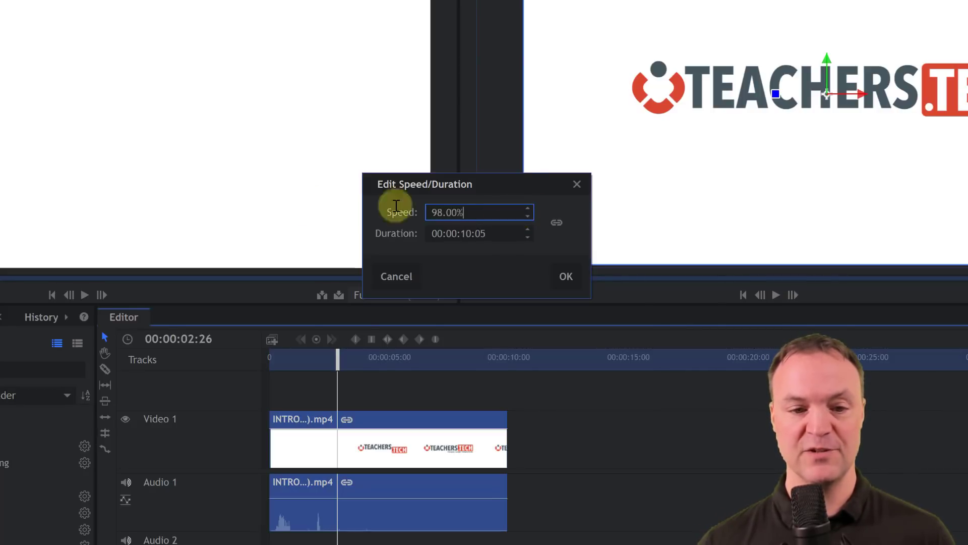
type("150")
key("Return")
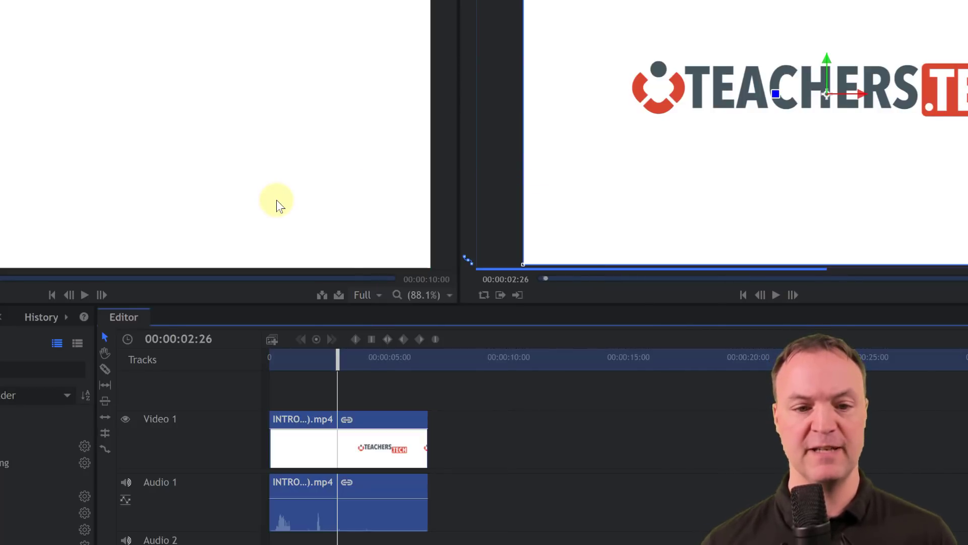
Step: Reopen the intro clip's Speed/Duration settings and set its speed to 200%
right_click(353, 433)
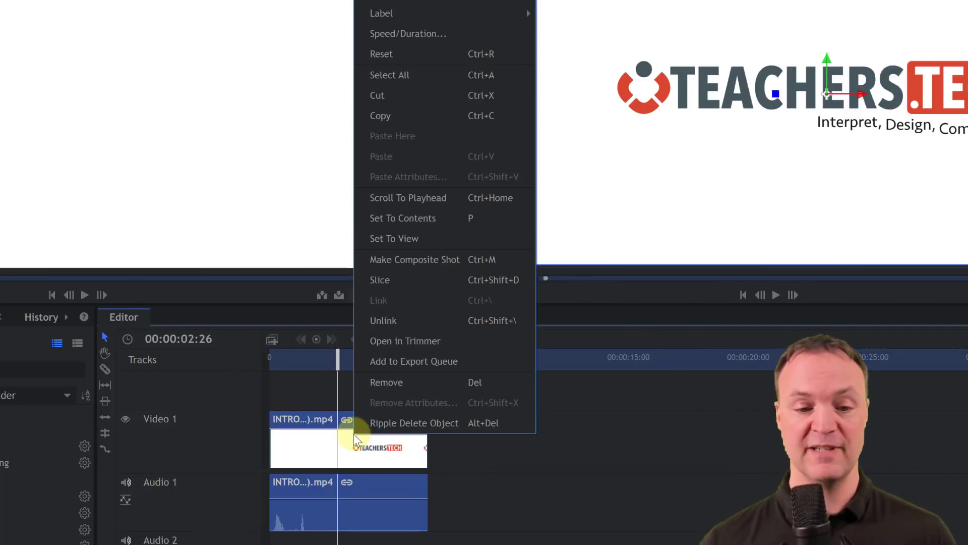
left_click(422, 35)
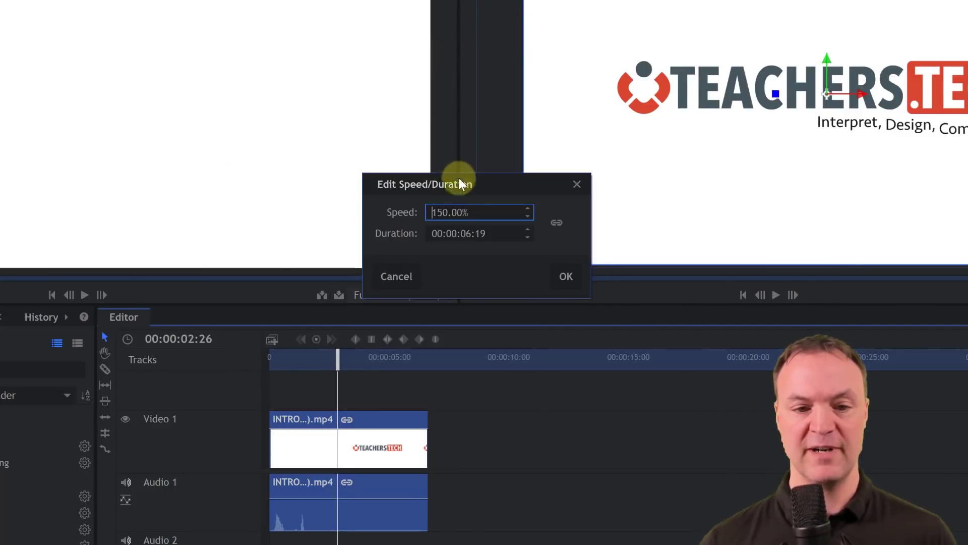
double_click(480, 212)
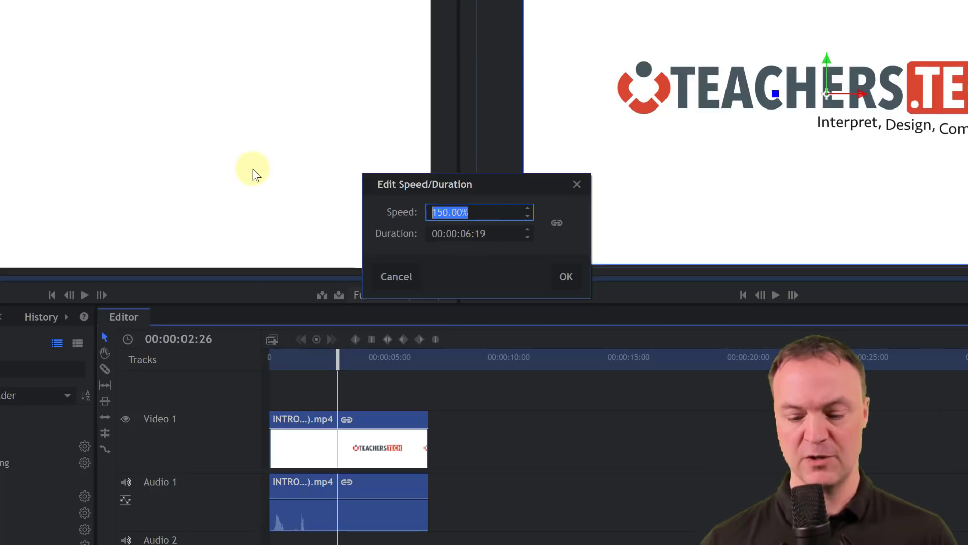
type("2")
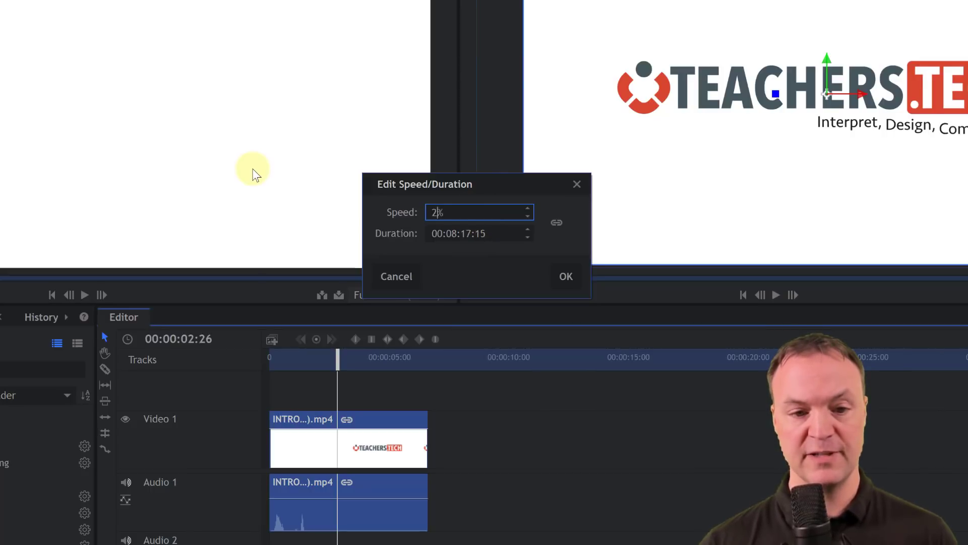
key("Return")
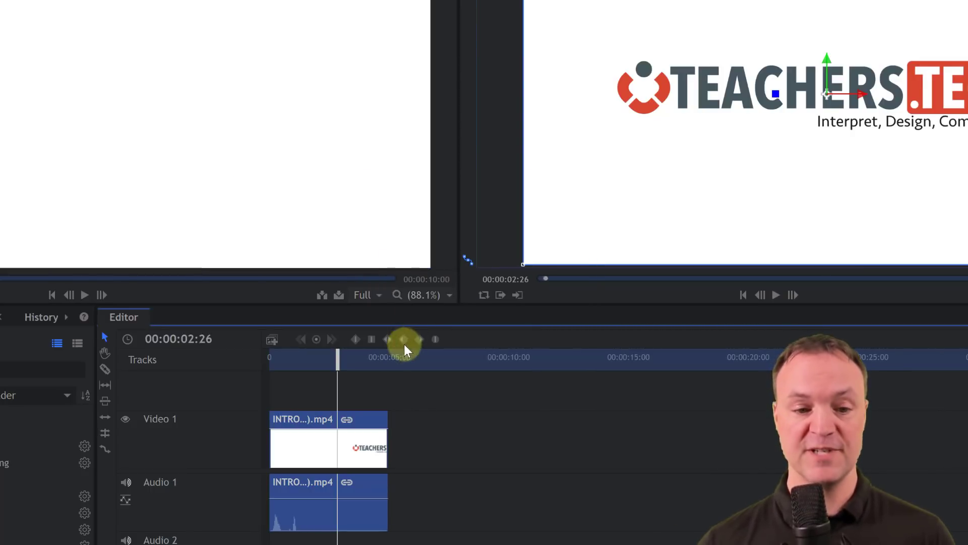
Step: Play the sped-up intro clip from near the start of the timeline and pause at 00:00:02:24
left_click_drag(344, 368, 278, 377)
left_click(775, 296)
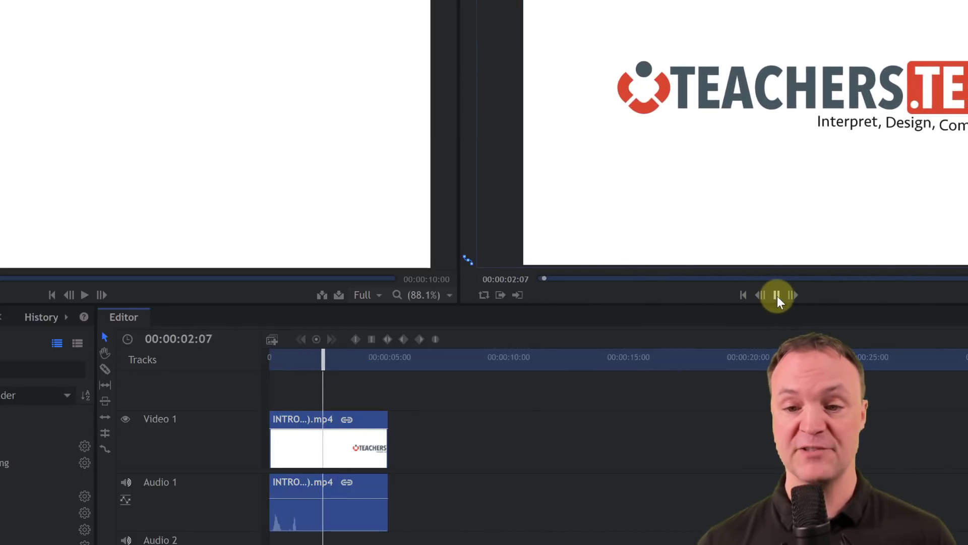
left_click(777, 295)
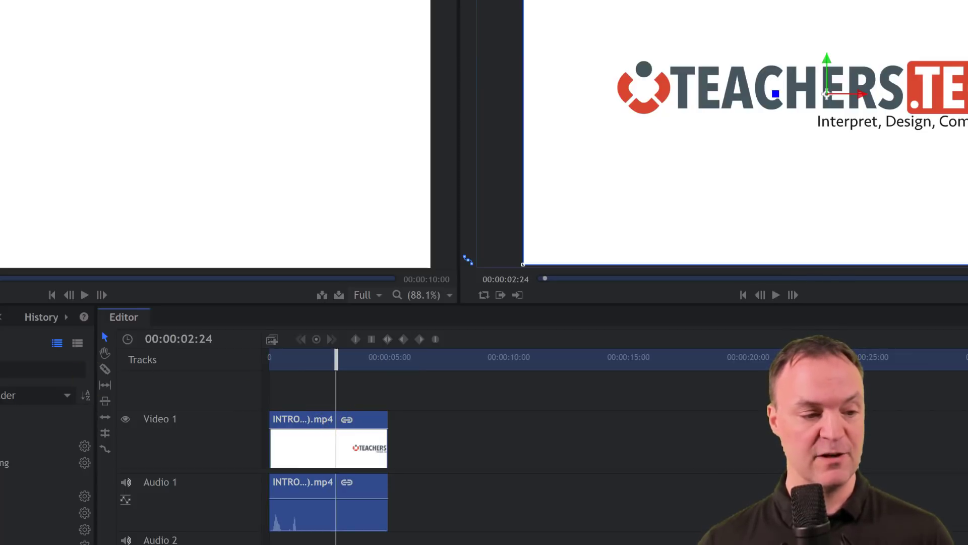
Step: Add 863747709.mp4 after the intro clip, starting at 00:00:05:23, and play it from 00:00:06:21
left_click(45, 513)
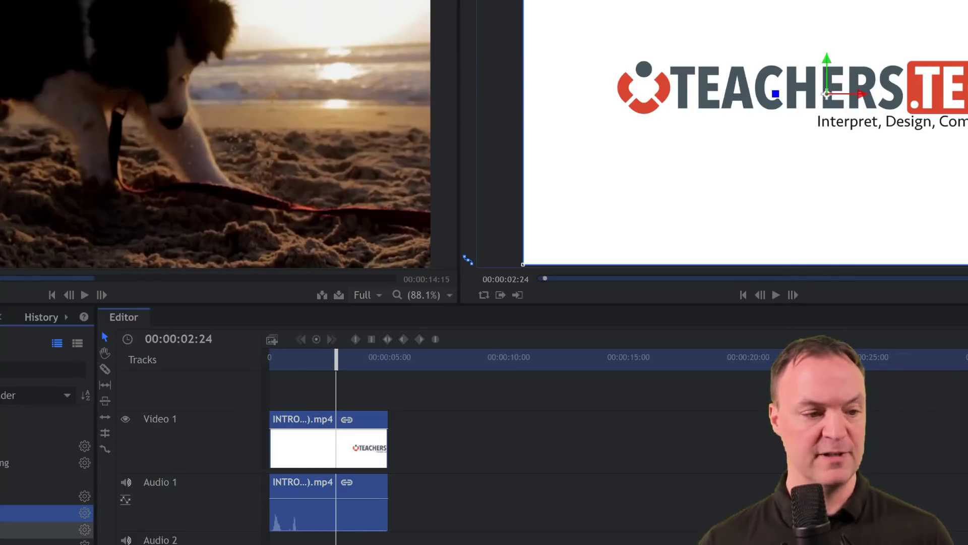
left_click(45, 529)
left_click_drag(15, 527, 409, 482)
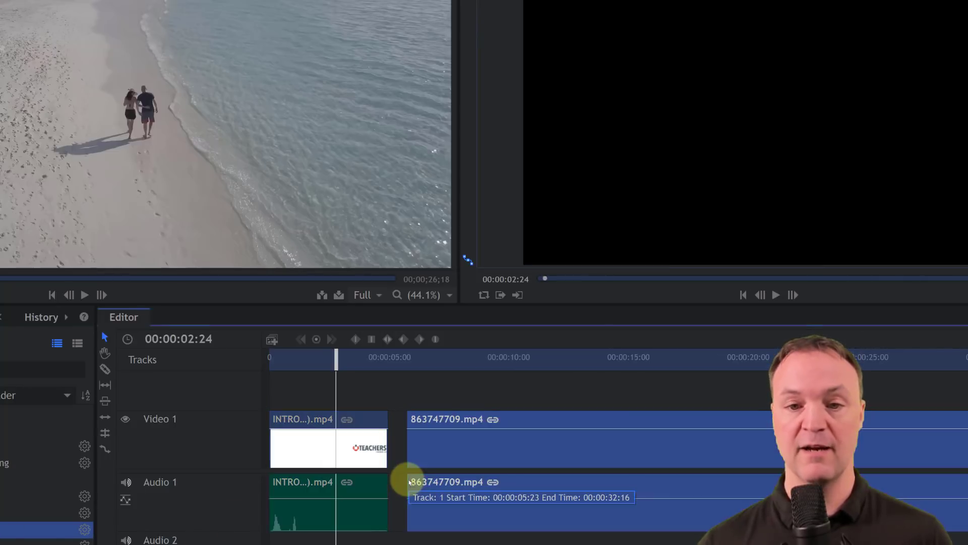
left_click(427, 357)
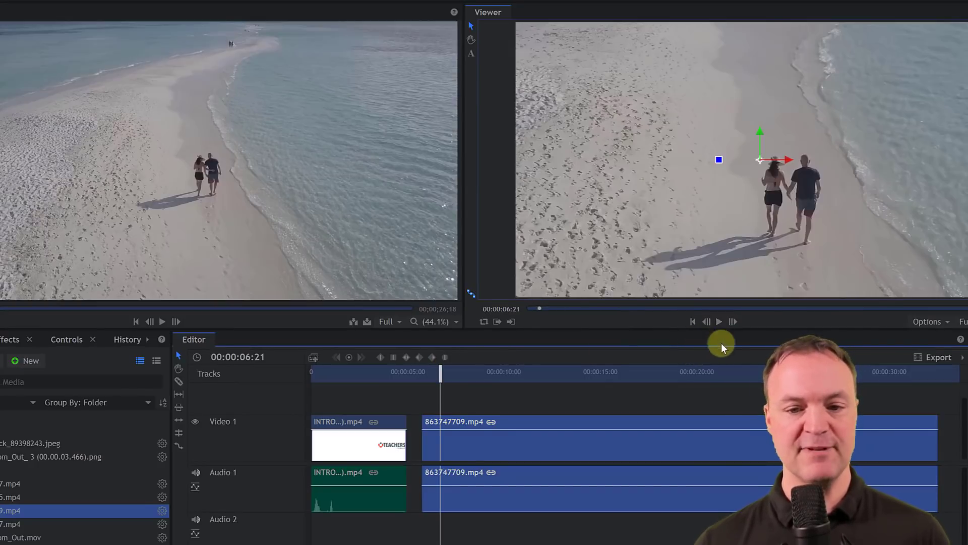
left_click(719, 322)
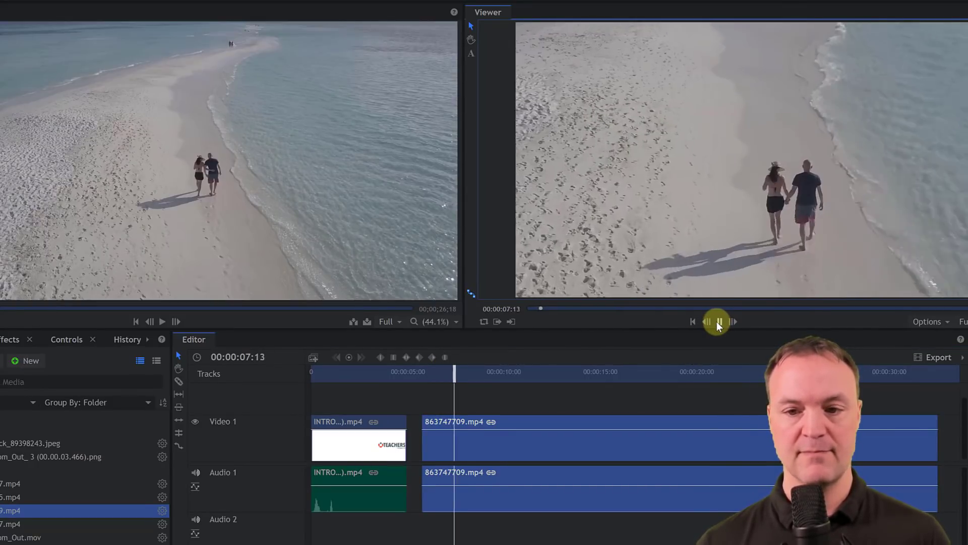
Step: Pause playback and check the resolution of 863747709.mp4 in its media properties
left_click(719, 322)
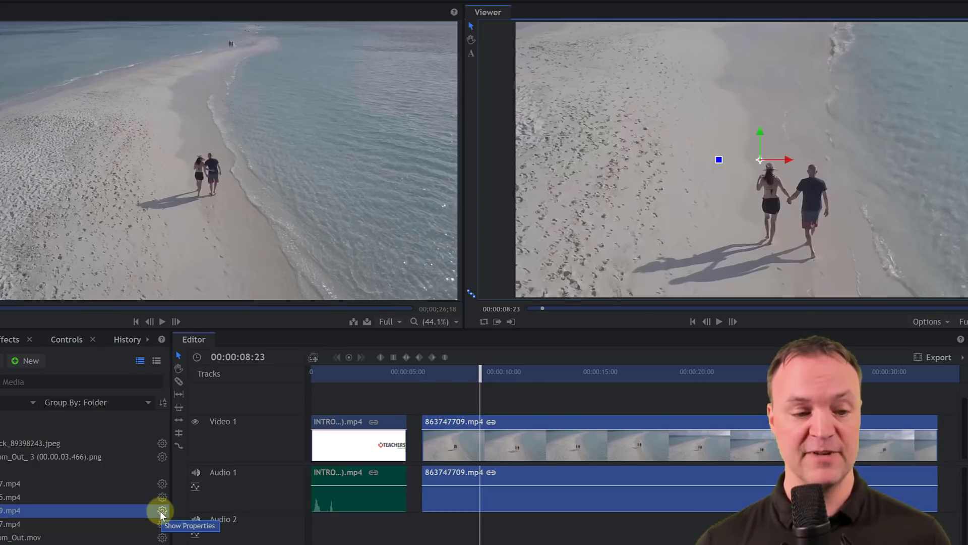
left_click(161, 511)
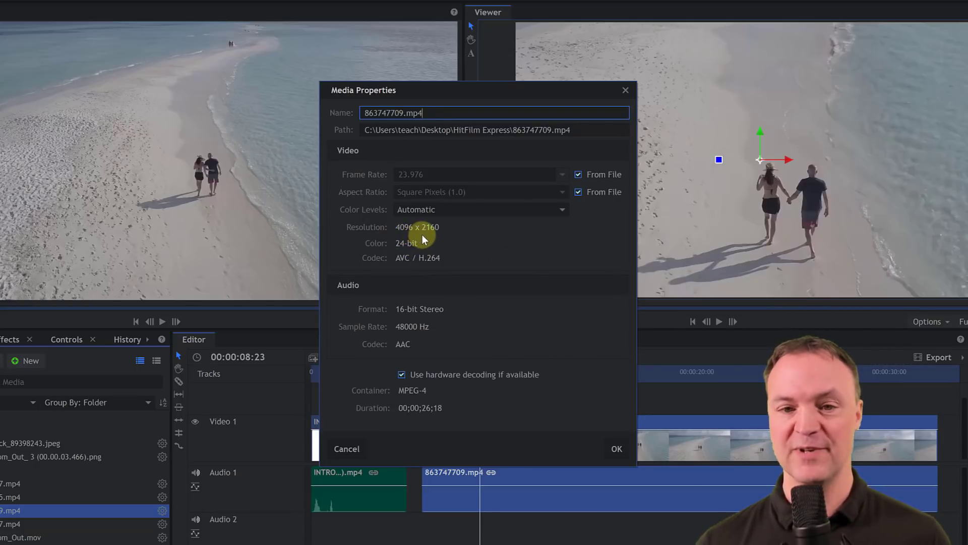
left_click(626, 91)
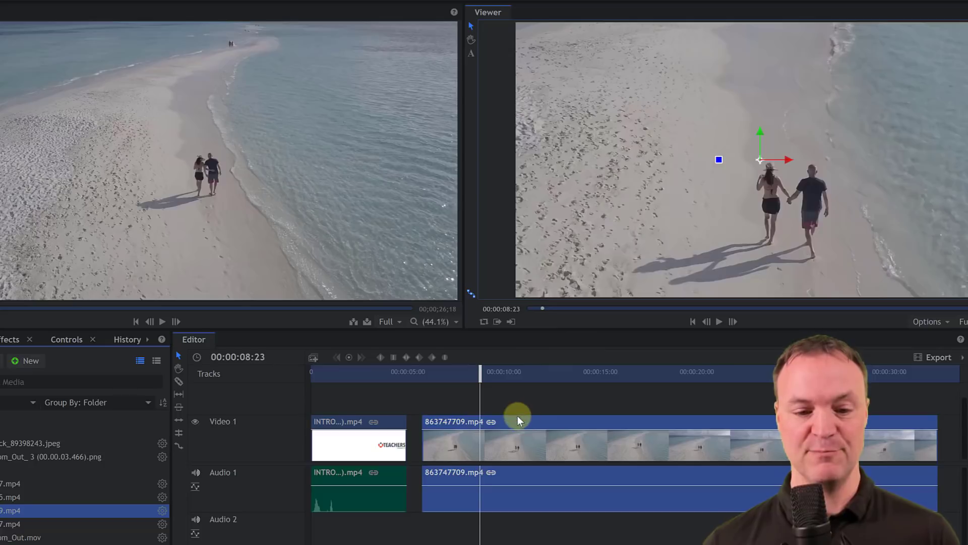
Step: Transform 863747709.mp4 with Fit To Frame, then play it and pause at 00:00:12:28
right_click(504, 440)
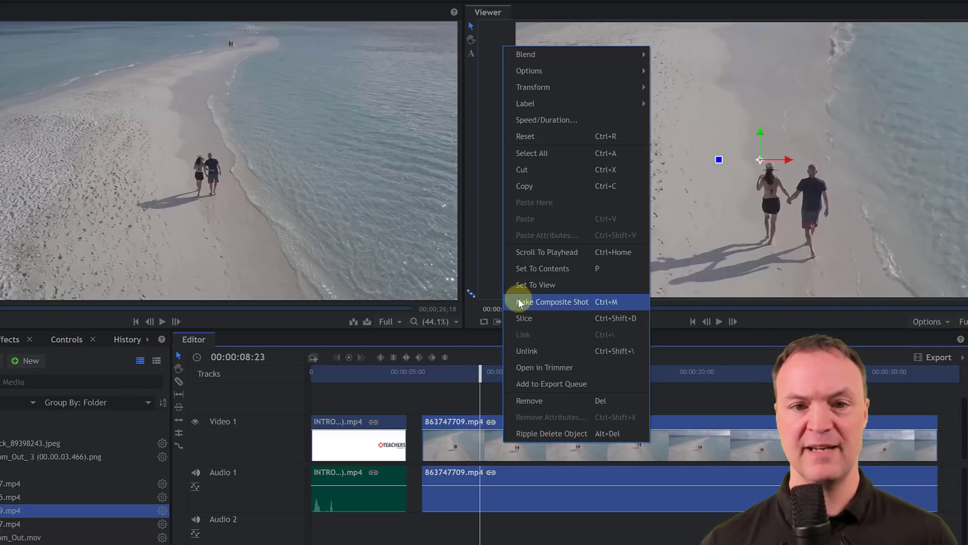
mouse_move(556, 89)
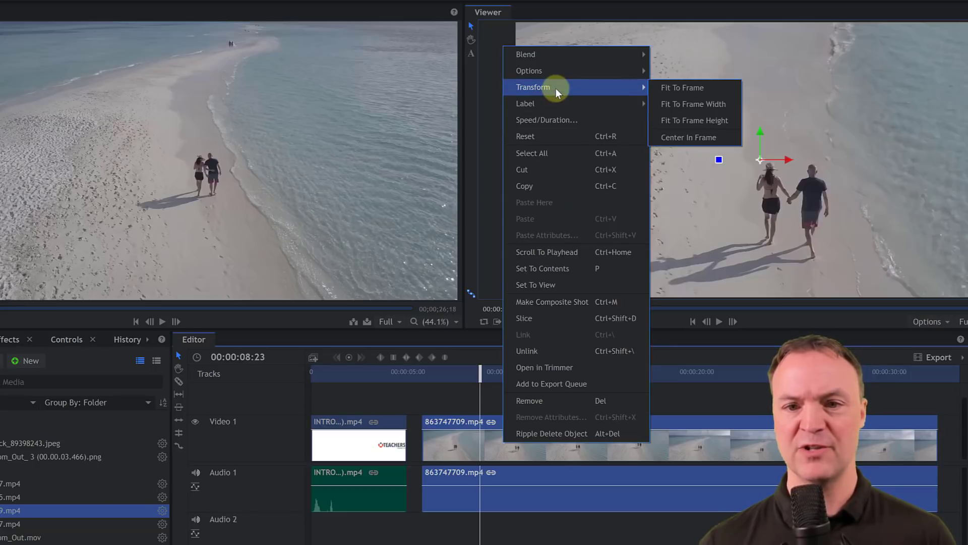
left_click(663, 88)
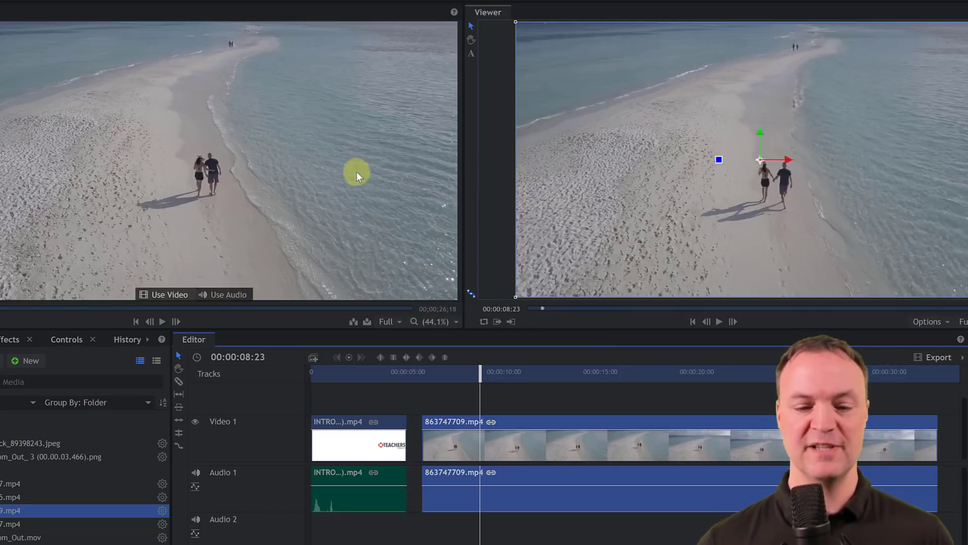
left_click(717, 321)
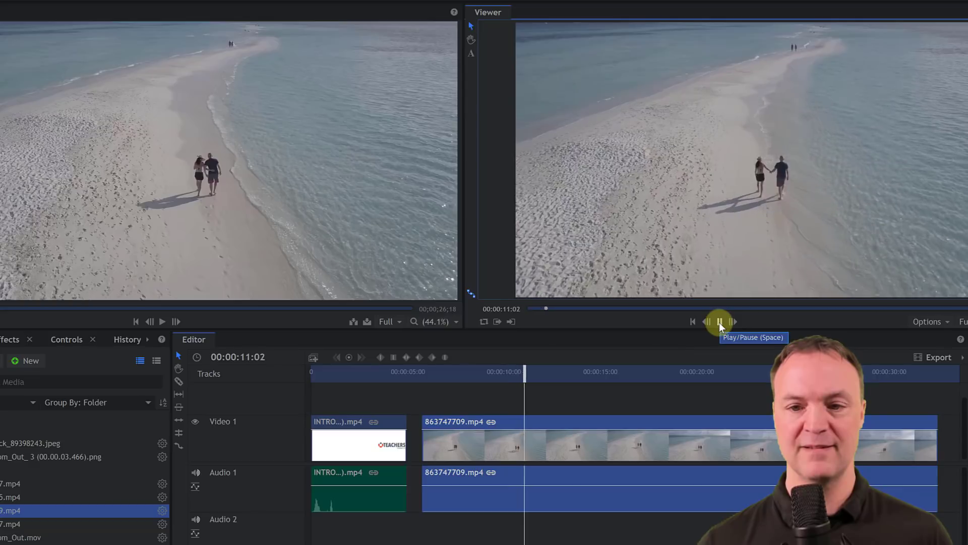
left_click(718, 322)
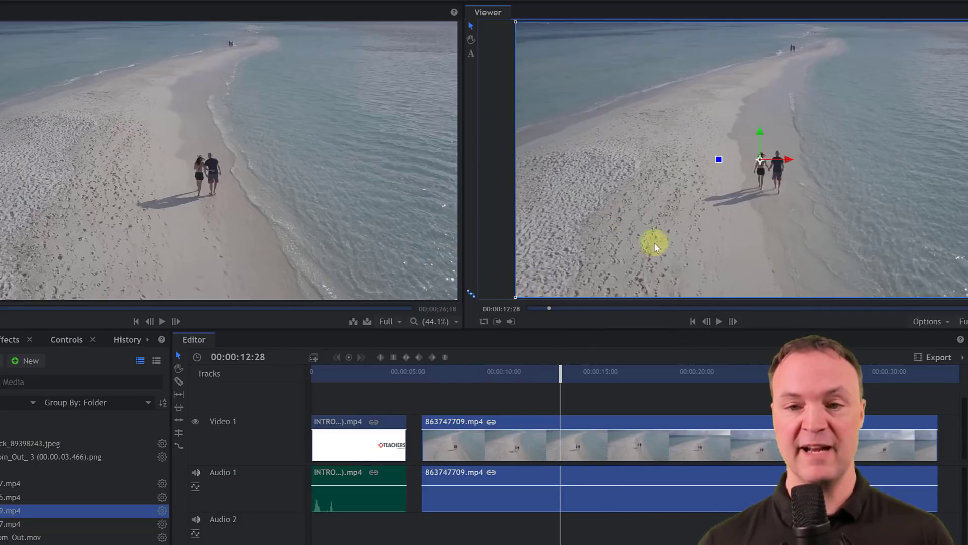
left_click_drag(515, 298, 703, 204)
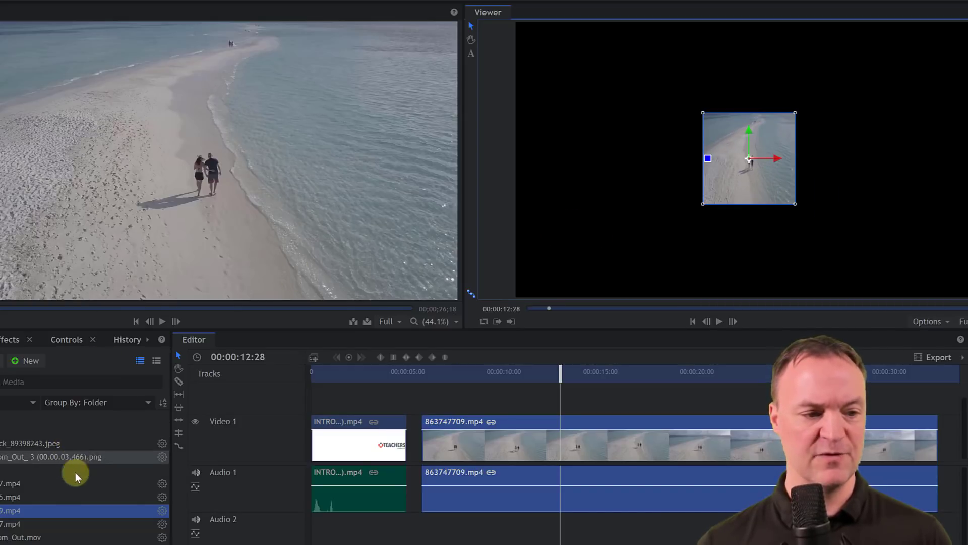
left_click(123, 341)
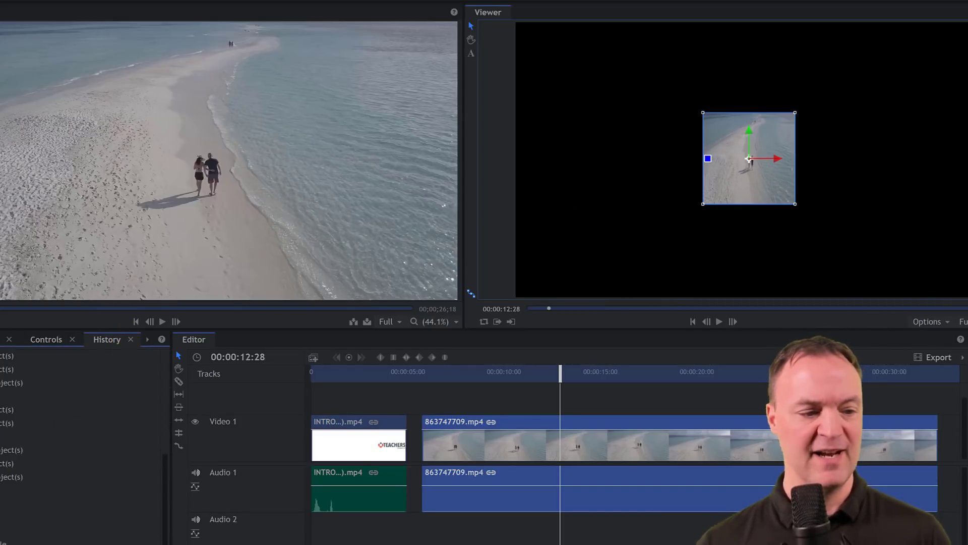
left_click(2, 543)
left_click(2, 543)
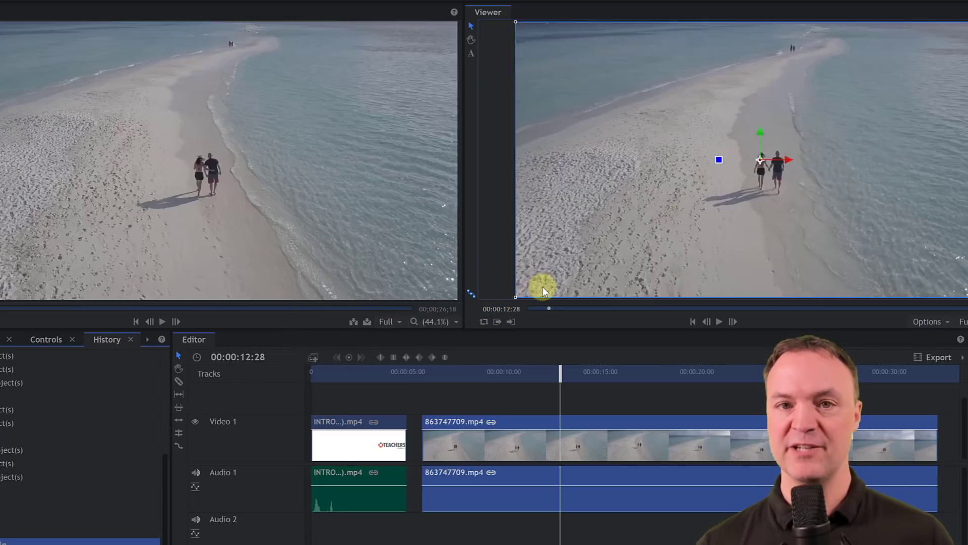
Step: Shrink the beach clip proportionally in the viewer and position it in the upper-right area of the frame
left_click_drag(514, 297, 621, 153)
left_click(579, 135)
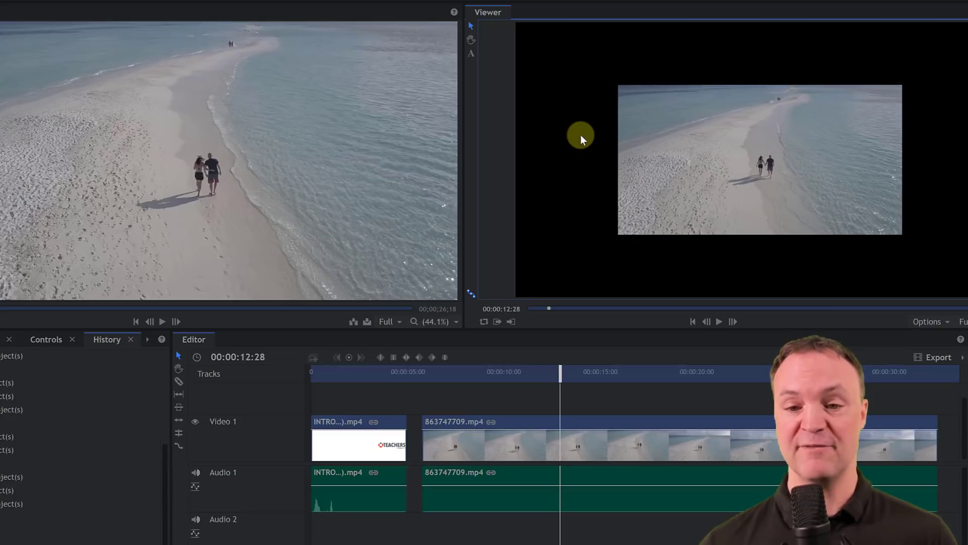
left_click_drag(688, 193, 754, 150)
left_click(758, 154)
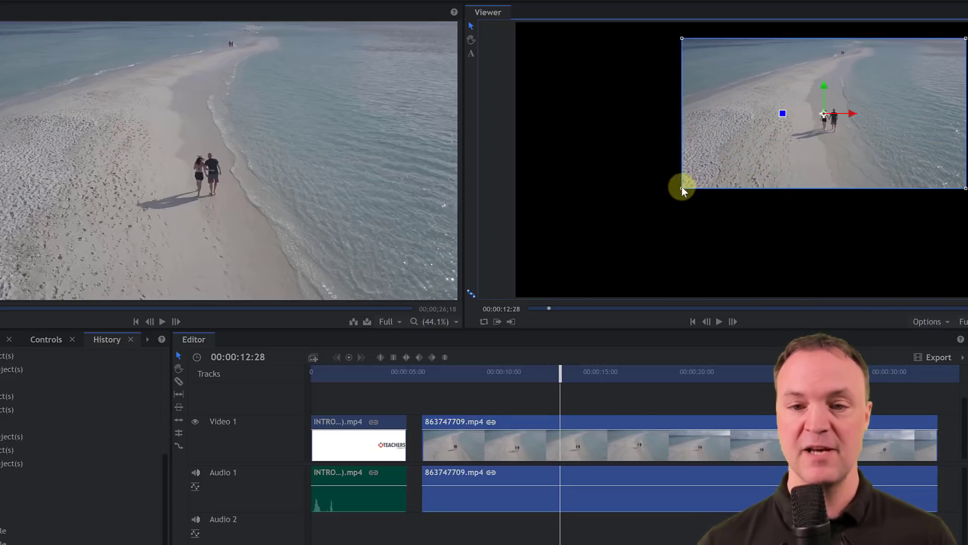
left_click(670, 192)
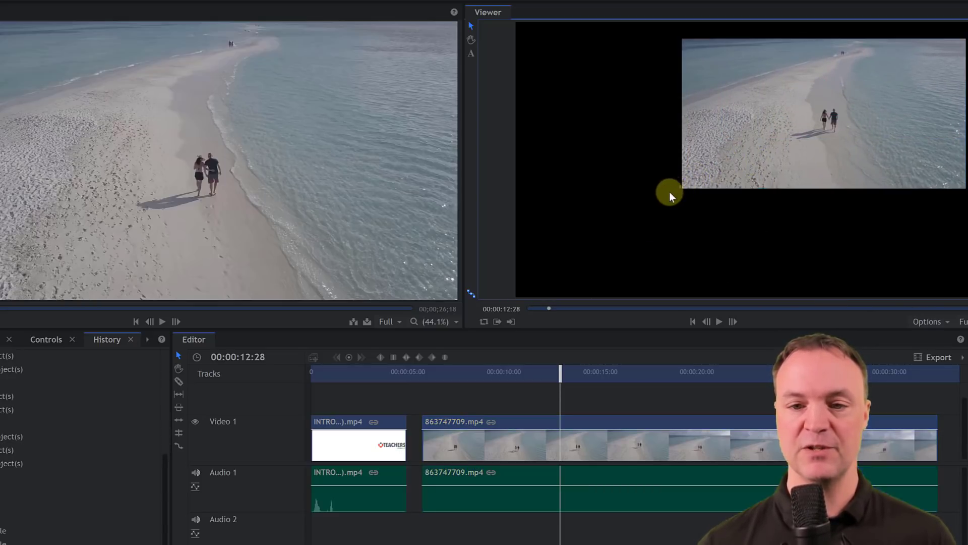
left_click(704, 161)
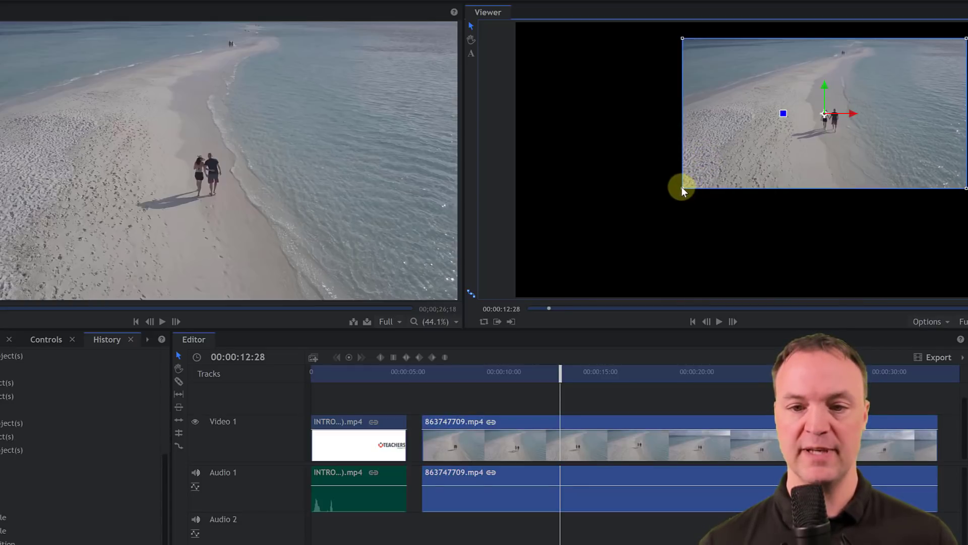
left_click_drag(682, 188, 724, 168)
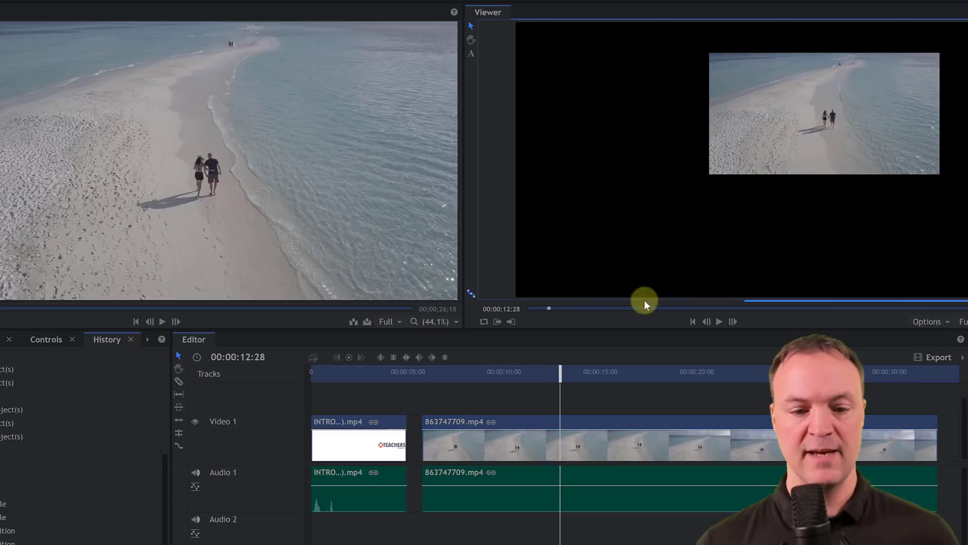
Step: Move 863747709.mp4 to the video track above Video 1 and place 722740795.mp4 beneath it with the same start time
left_click(504, 427)
left_click_drag(504, 426, 460, 372)
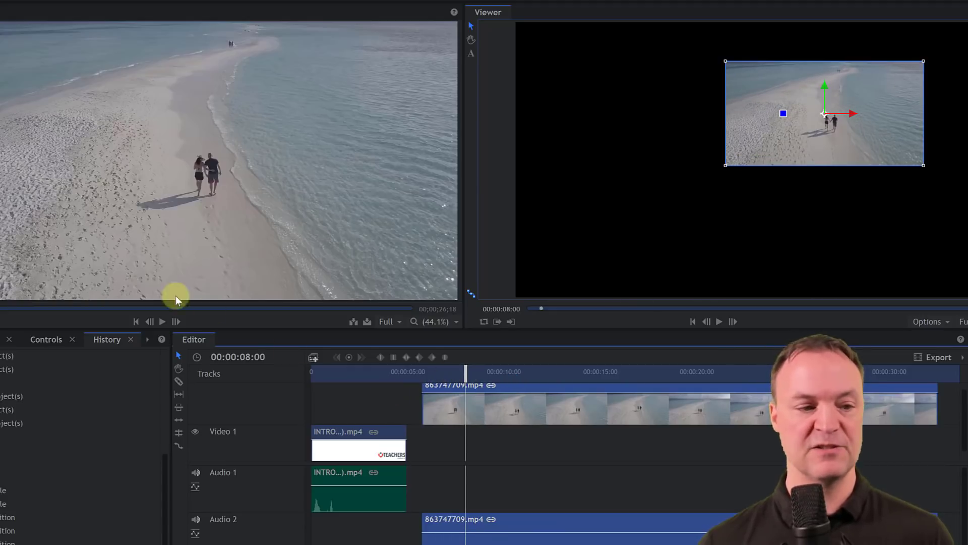
left_click(1, 338)
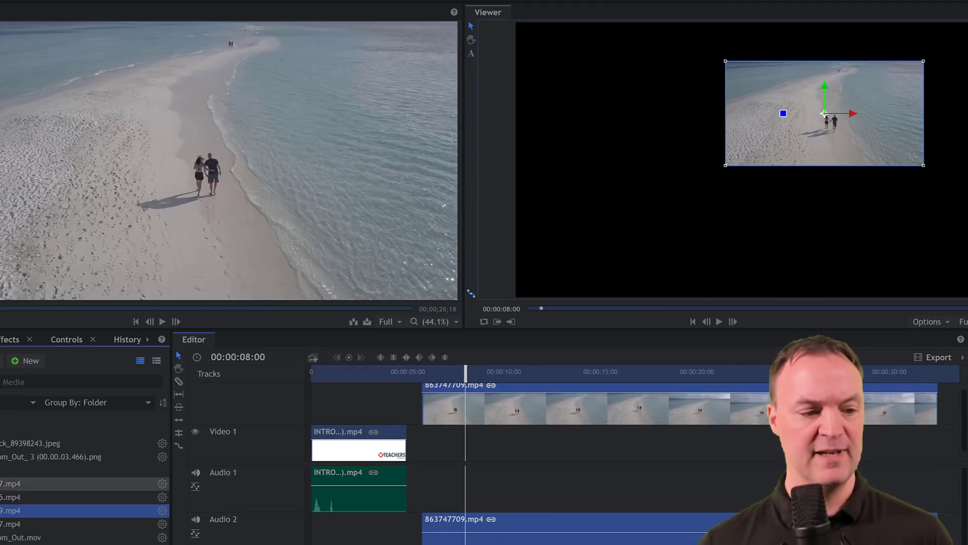
left_click(30, 483)
left_click(30, 496)
left_click_drag(66, 499, 417, 443)
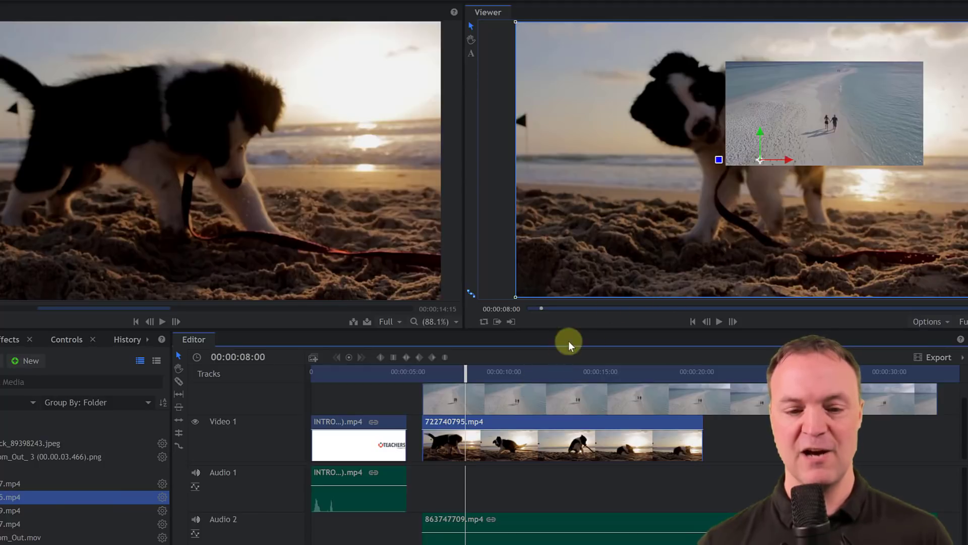
Step: At 00:00:07:08, reposition the small beach clip to the frame's upper-left corner and play the picture-in-picture
left_click_drag(461, 372, 450, 371)
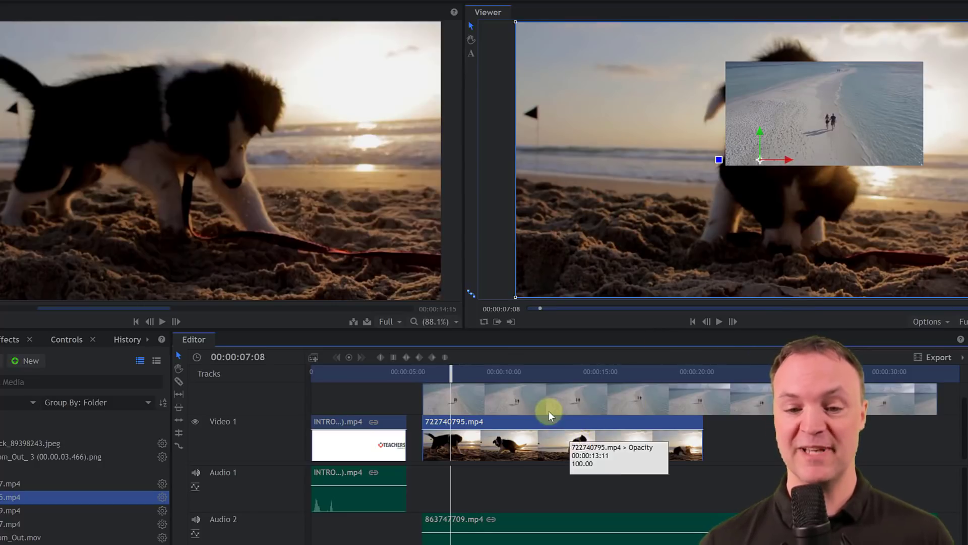
left_click(800, 116)
left_click_drag(797, 125, 600, 98)
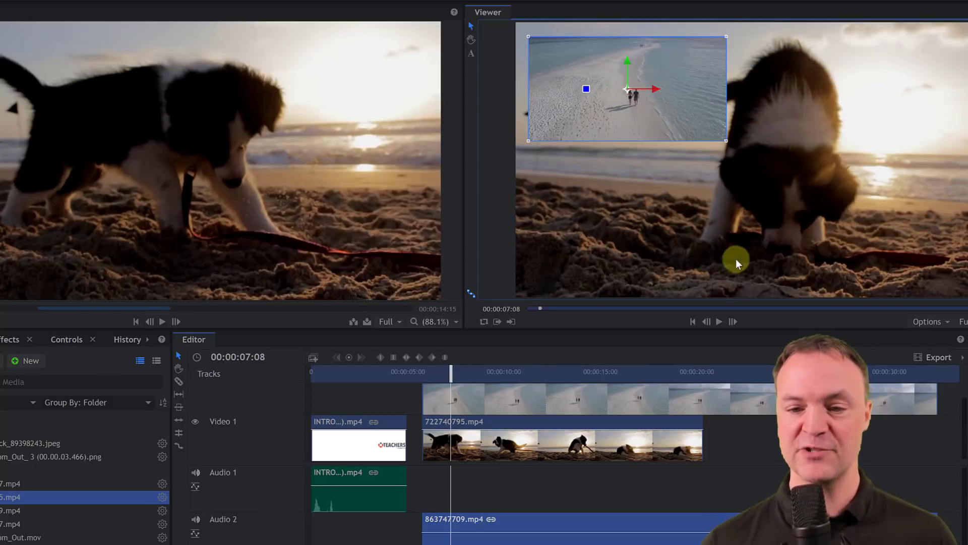
left_click(719, 322)
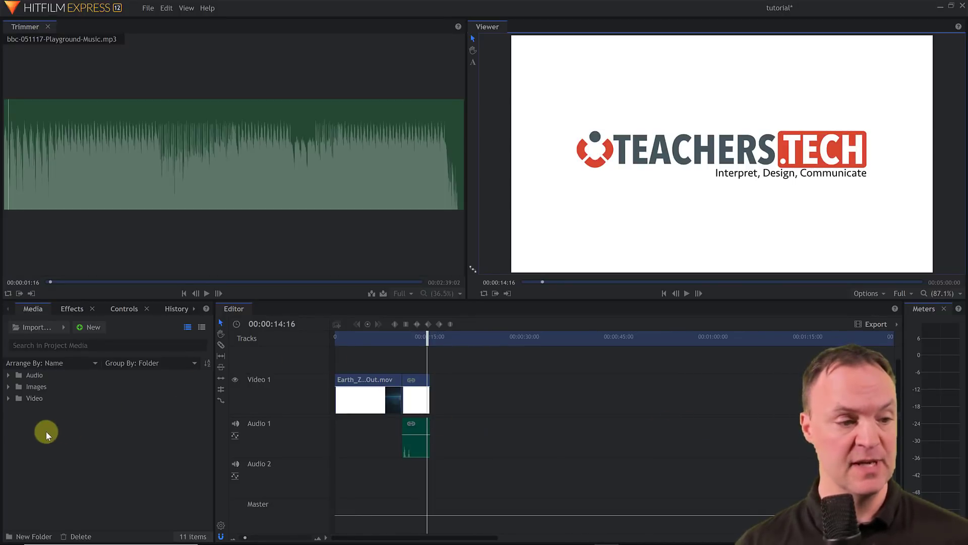
Step: Add AdobeStock_89398243.jpeg after the last clip on Video 1 and preview it at 00:00:18:12
left_click(9, 387)
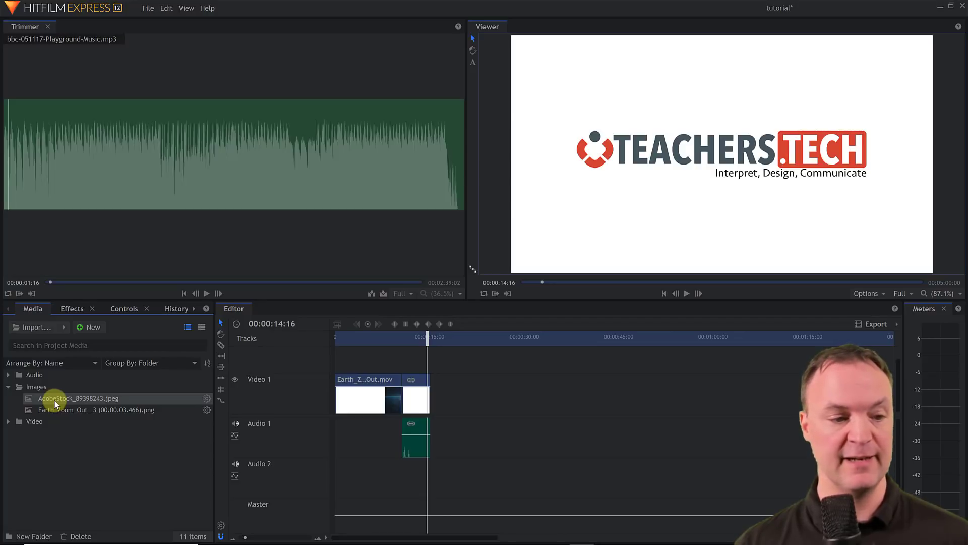
left_click_drag(55, 403, 429, 393)
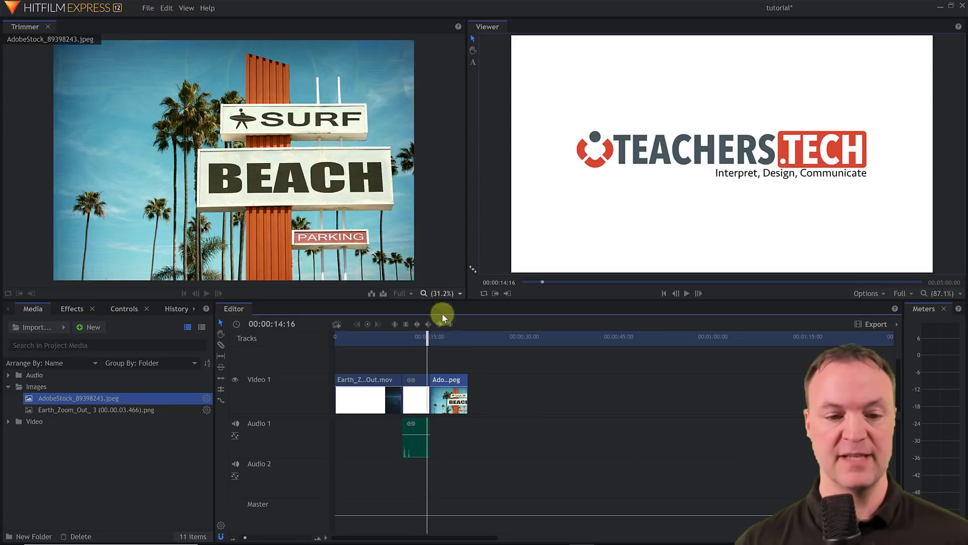
left_click(451, 338)
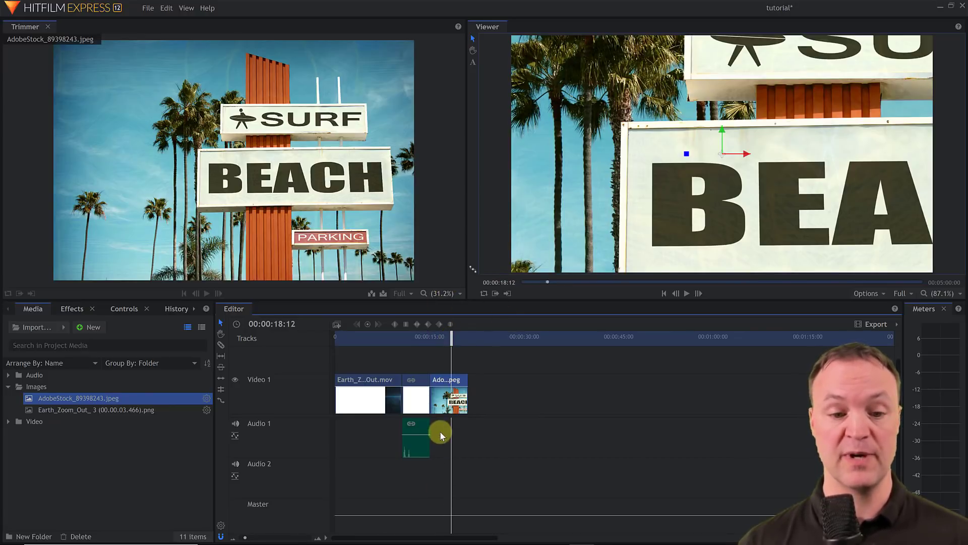
Step: Transform the beach sign image with Fit To Frame and extend its end to about 00:00:56
right_click(437, 404)
mouse_move(513, 109)
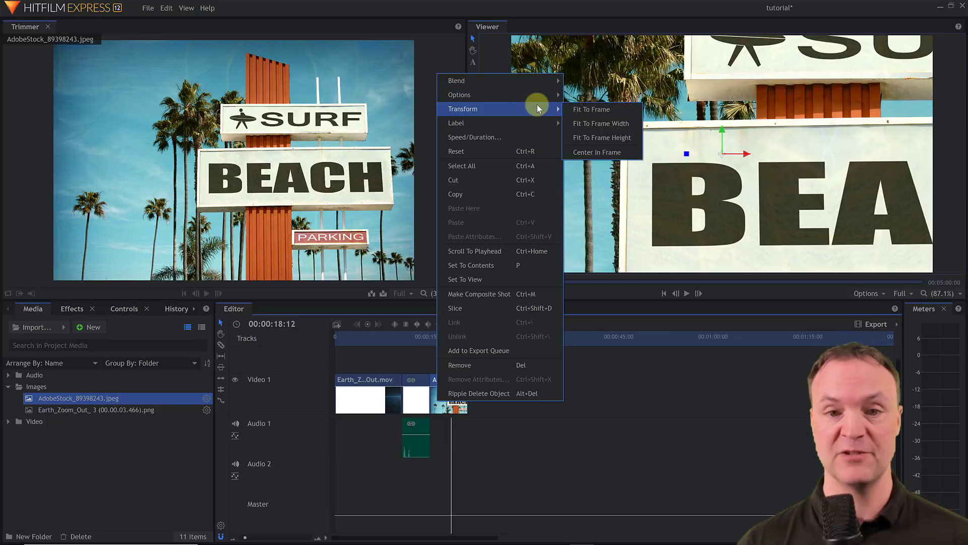
left_click(605, 111)
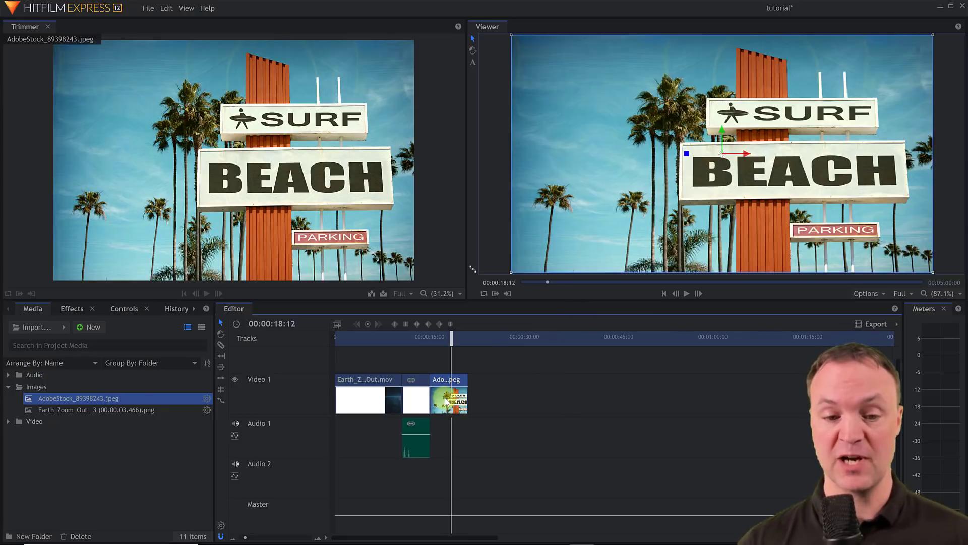
left_click_drag(467, 395, 685, 401)
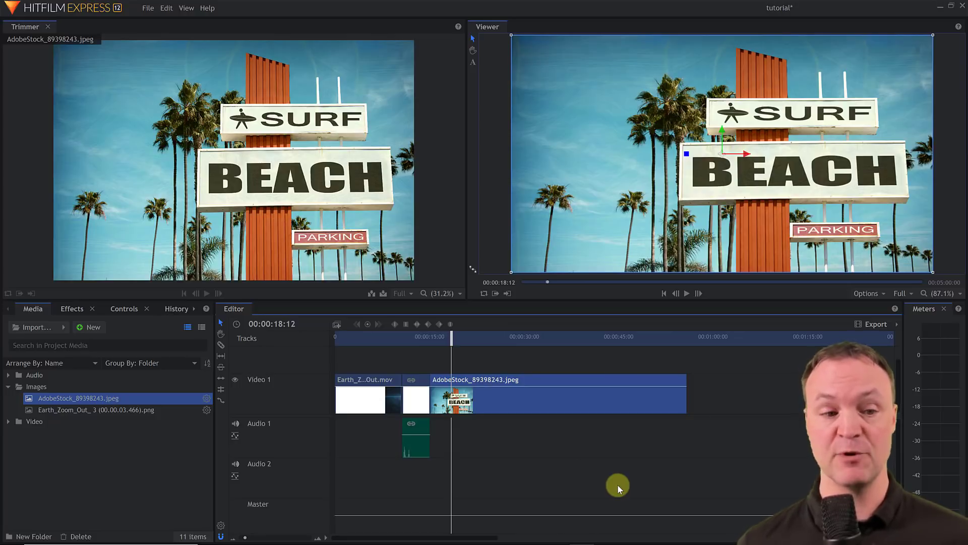
Step: Add wicked-surf_M1NHOXBd.mp3 to Audio 1 under the image's start, play from 00:00:14:22 and pause at 00:00:17:13
left_click(8, 375)
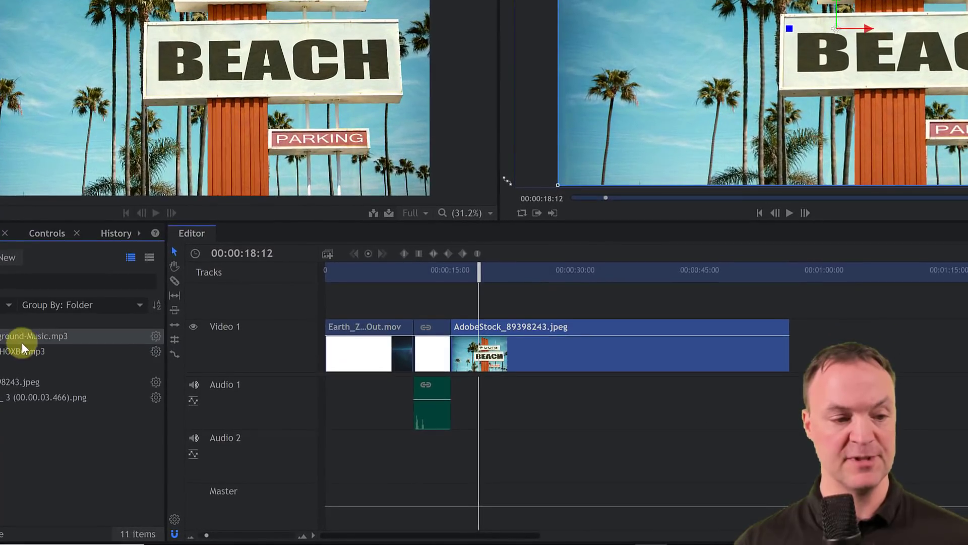
left_click_drag(10, 352, 456, 410)
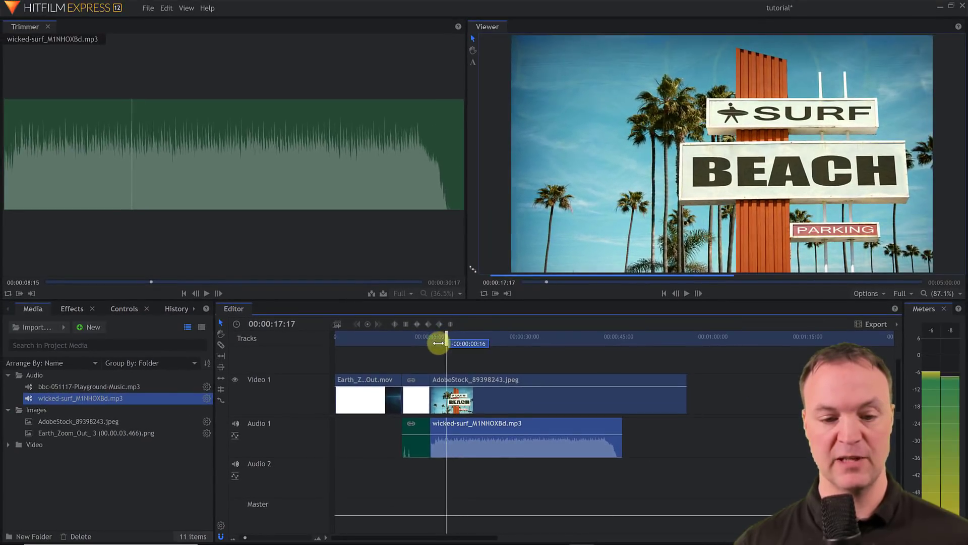
left_click(445, 286)
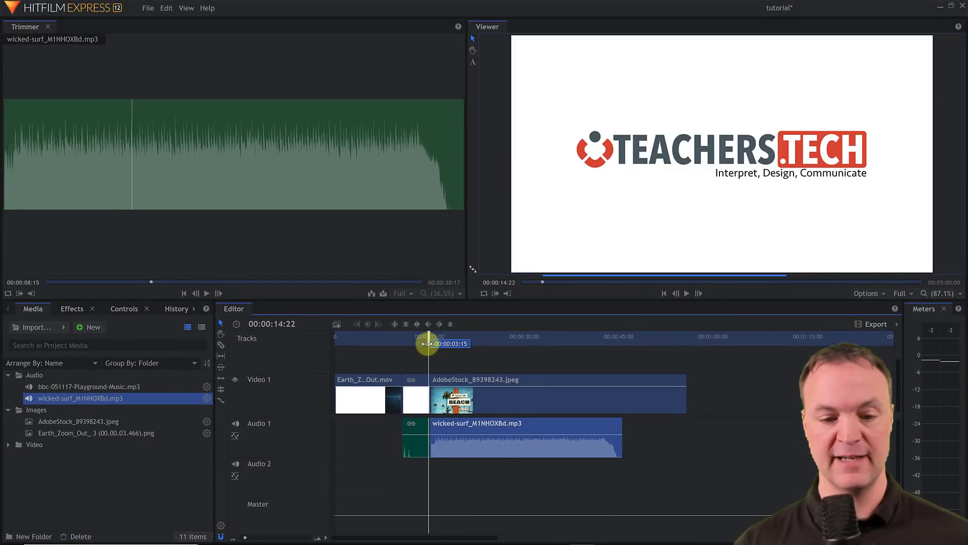
left_click(688, 293)
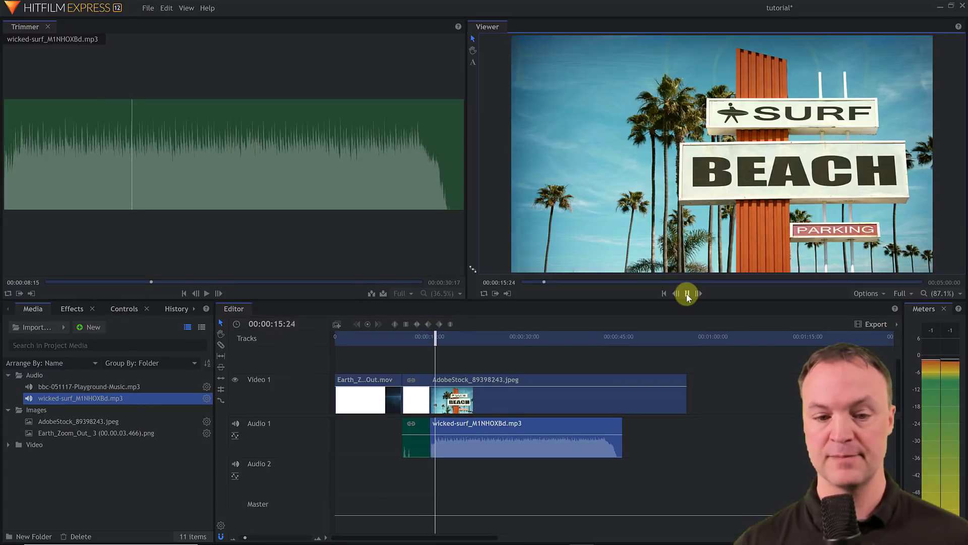
left_click(687, 294)
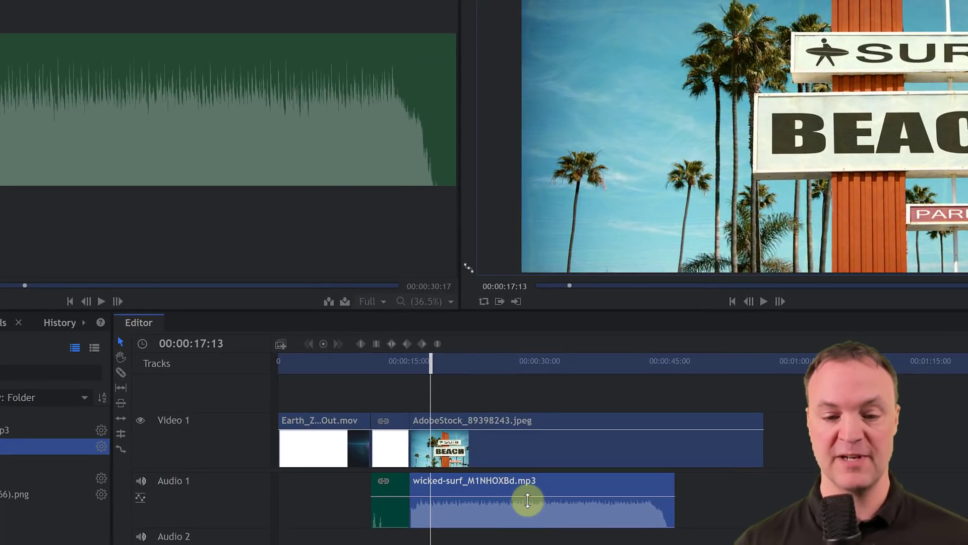
Step: Lower the volume level of the wicked-surf music clip on Audio 1 and play it back from 00:00:17:13
mouse_move(527, 501)
left_mouse_down()
mouse_move(533, 509)
mouse_move(535, 492)
left_mouse_up()
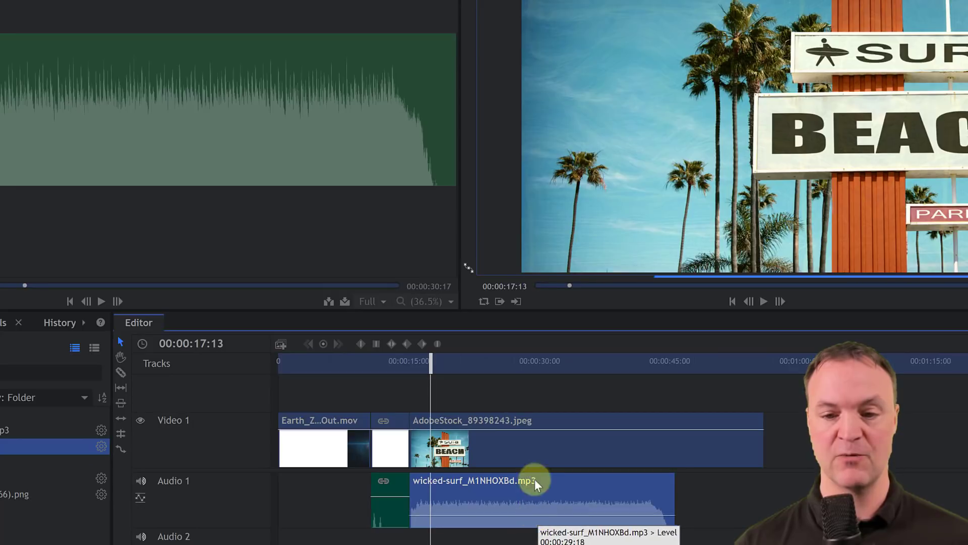
left_click(761, 301)
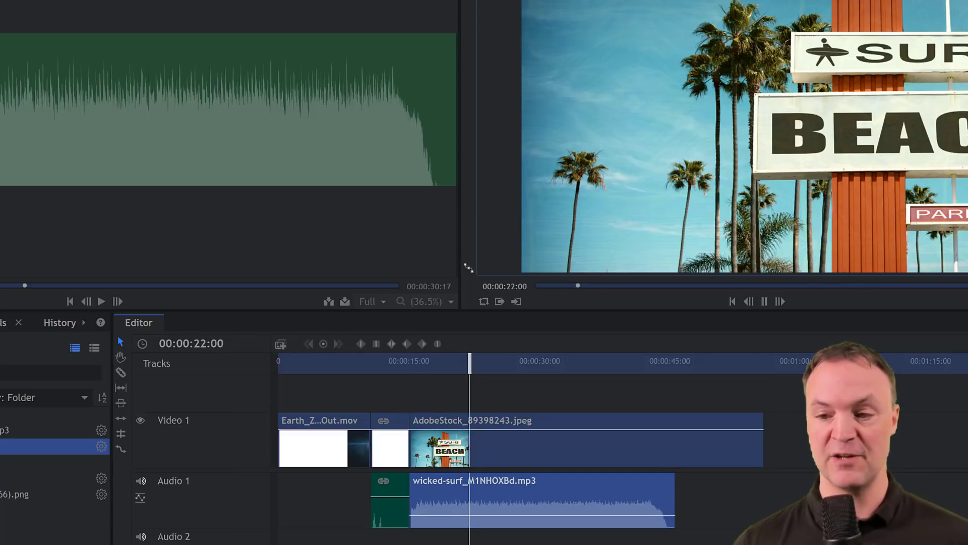
Step: Pause playback at 00:00:24:03, slice the wicked-surf music clip on Audio 1 there and select its second piece
left_click(764, 301)
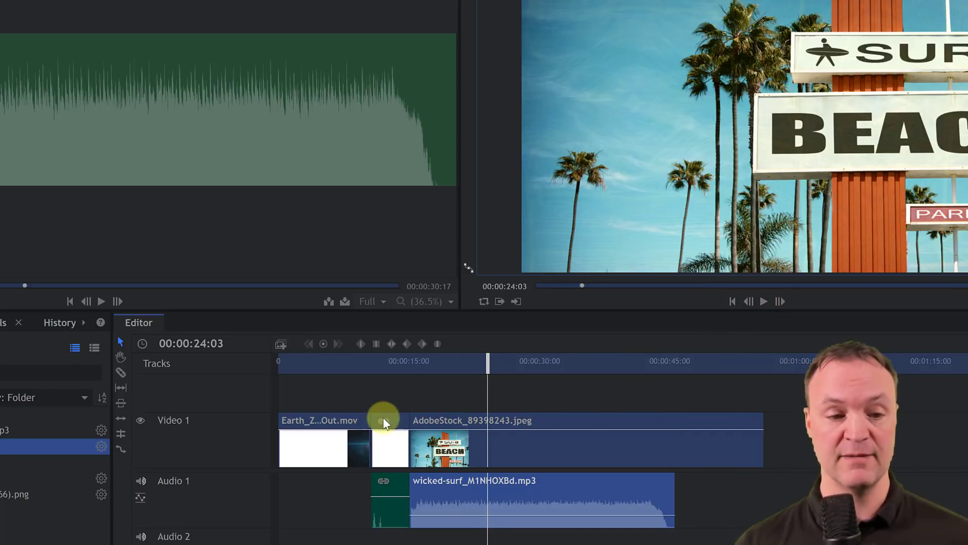
left_click(121, 371)
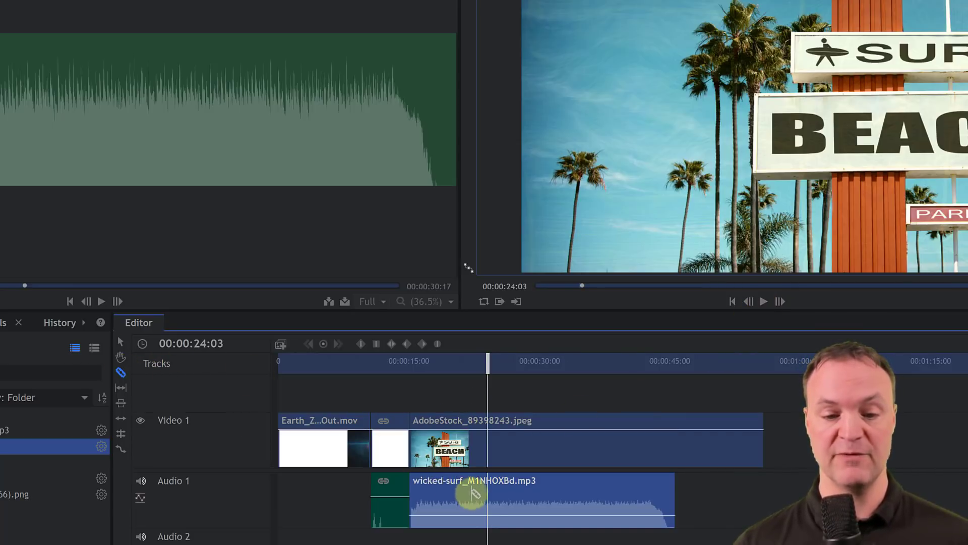
left_click(488, 501)
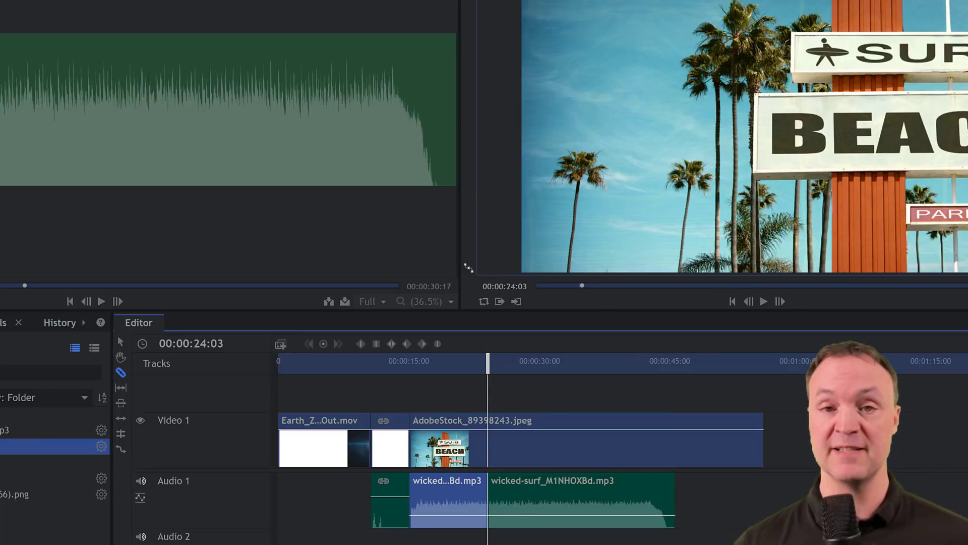
left_click(120, 342)
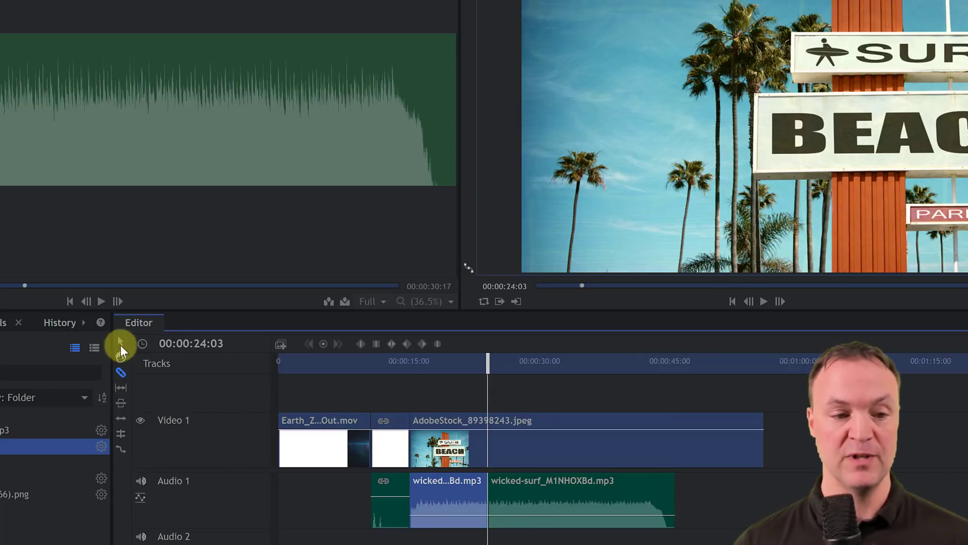
left_click_drag(675, 487, 628, 487)
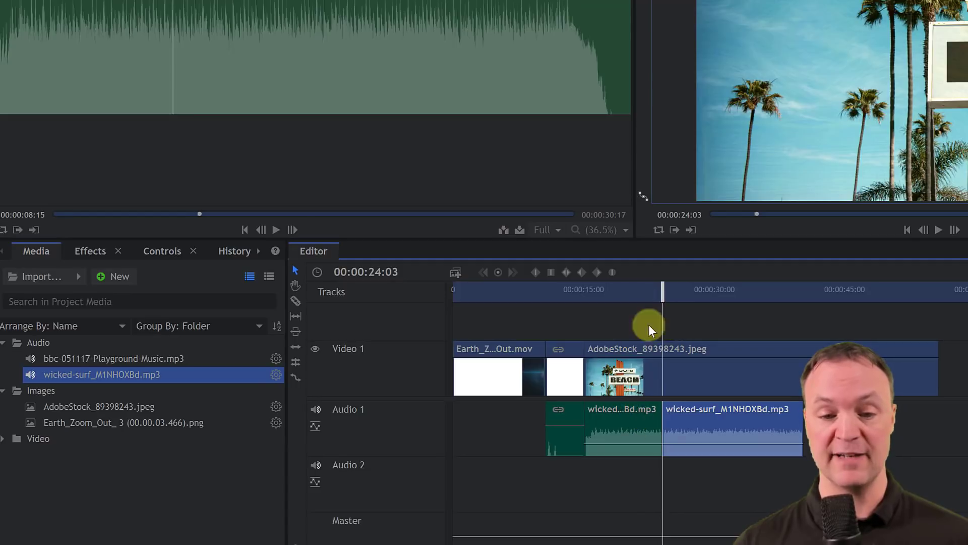
Step: Raise the volume level of the first wicked-surf piece to about -10.67 and place the playhead at 00:00:21:08
left_click_drag(662, 290, 629, 304)
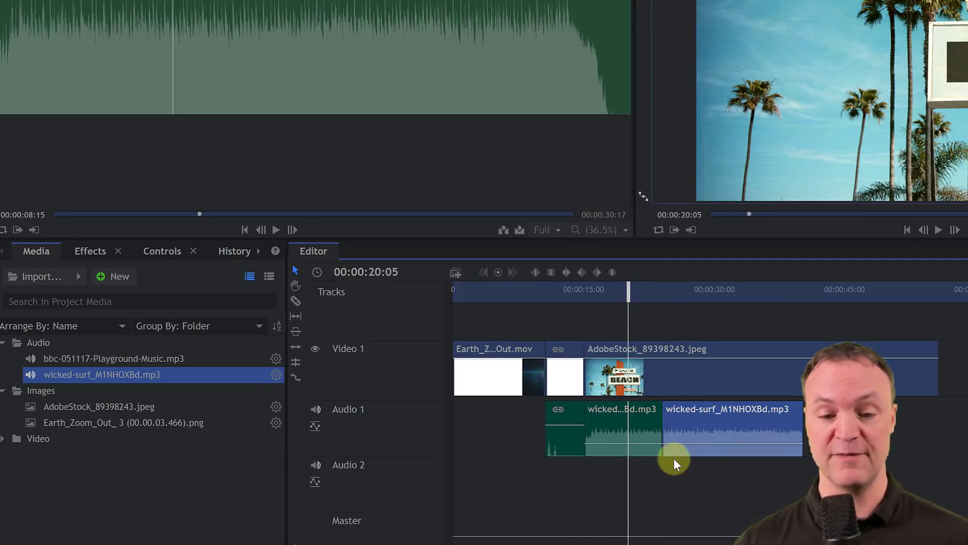
left_click_drag(621, 437, 624, 430)
left_click_drag(627, 301, 638, 301)
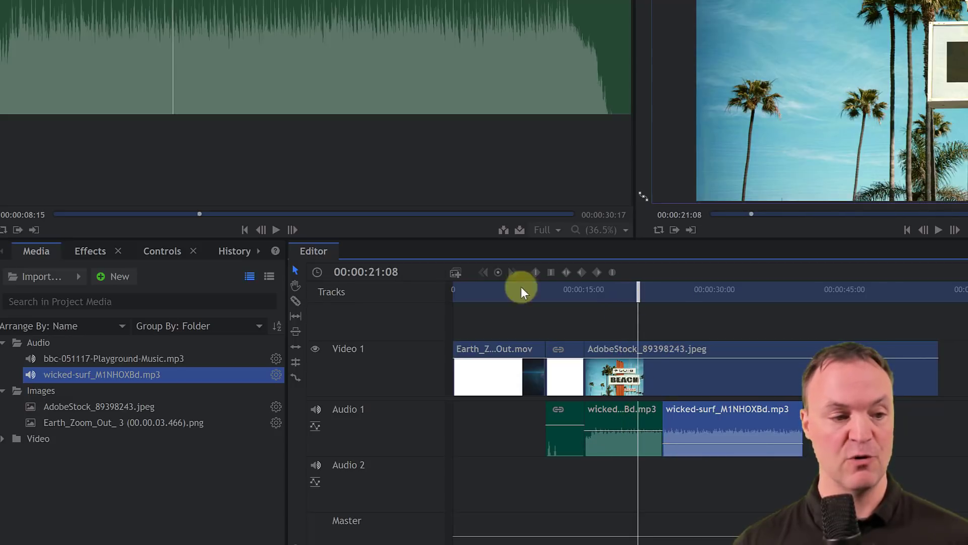
Step: Add the Fade audio transition at the end of the first wicked-surf piece, play across it and pause at 00:00:24:22
left_click(99, 251)
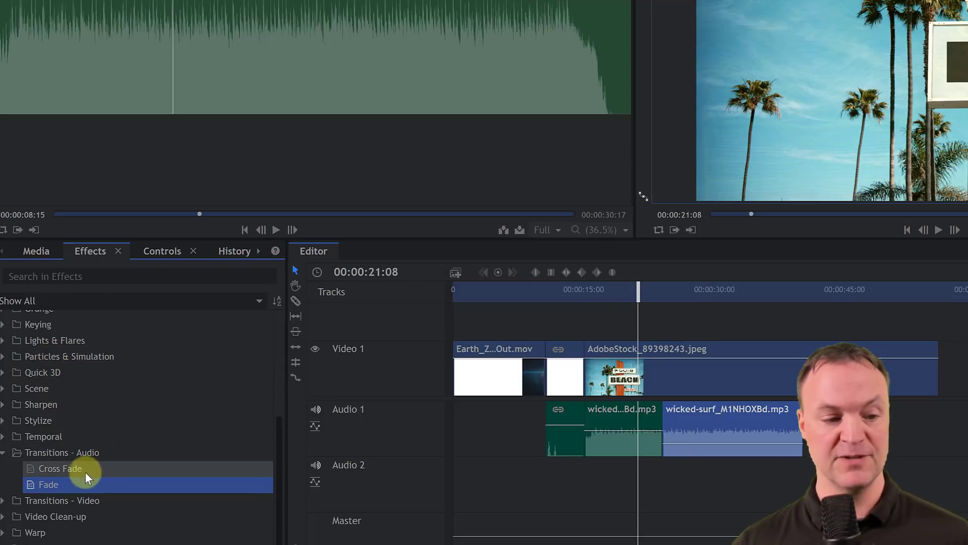
mouse_move(50, 485)
left_mouse_down()
mouse_move(443, 475)
mouse_move(592, 447)
mouse_move(652, 411)
left_mouse_up()
left_click_drag(638, 278, 650, 292)
left_click(938, 230)
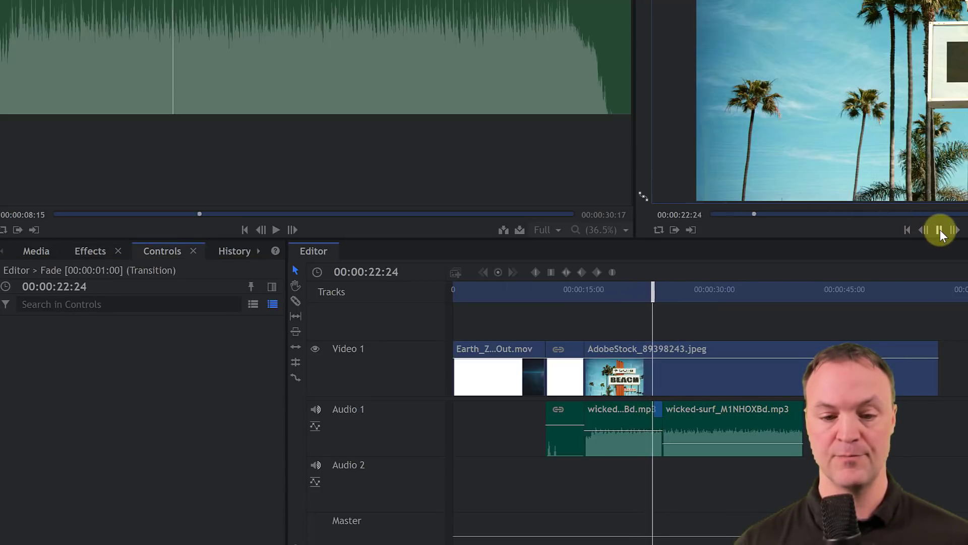
left_click(937, 229)
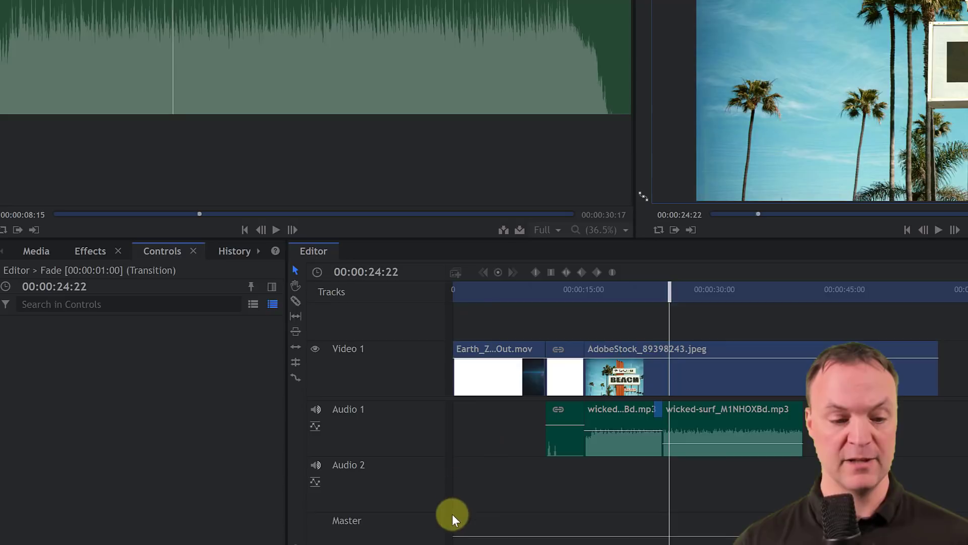
Step: Extend the start of the Fade transition back to about 00:00:22:21, play from 00:00:22:19 and pause at 00:00:24:11
left_click_drag(353, 544, 414, 543)
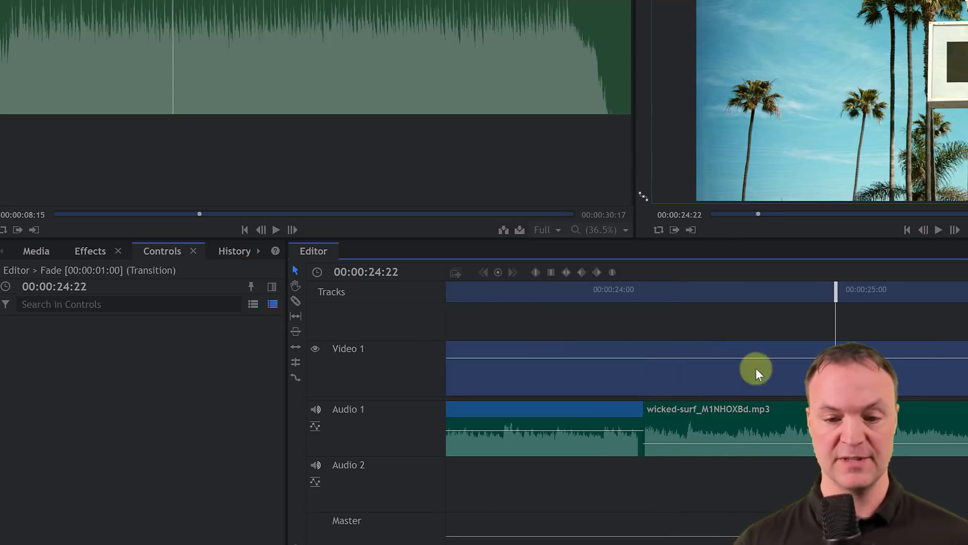
left_click_drag(823, 299, 482, 292)
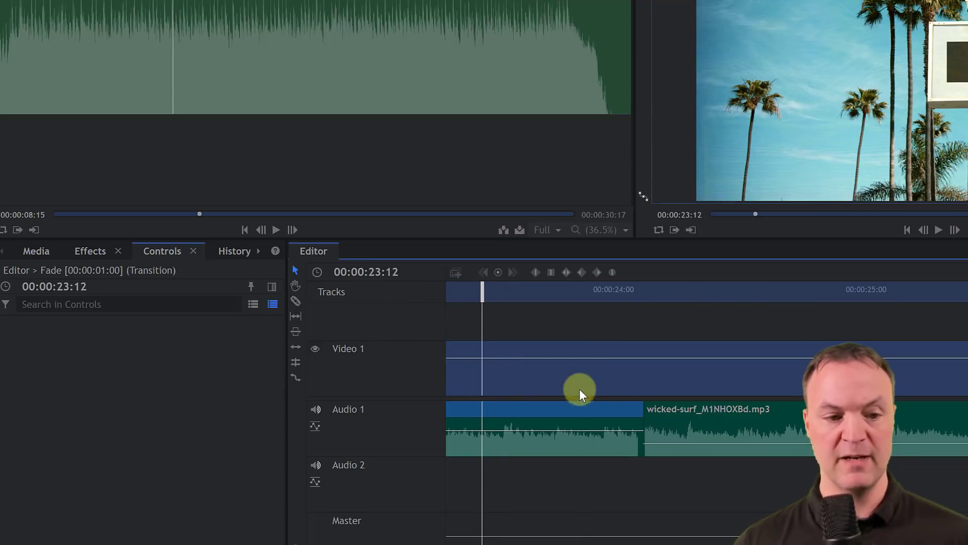
left_click(296, 286)
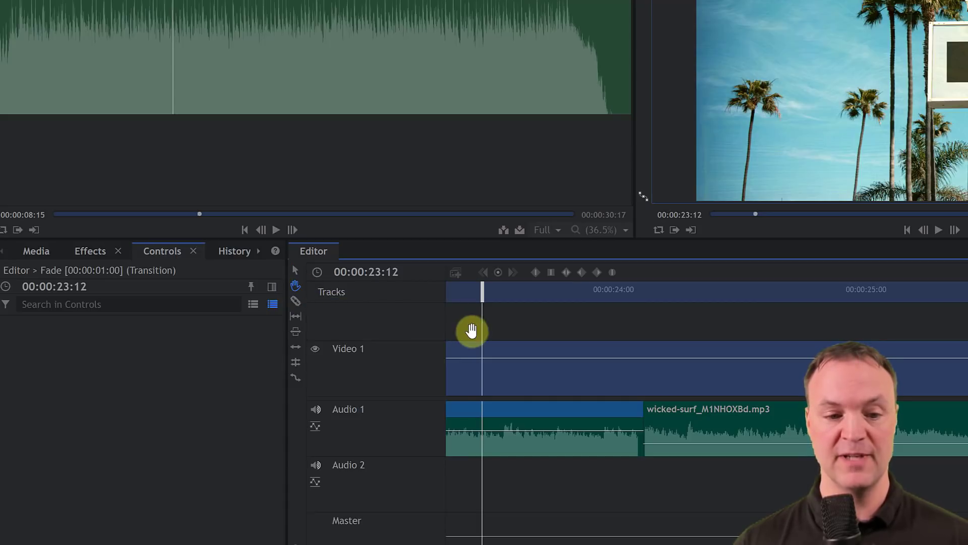
left_click_drag(460, 320, 793, 329)
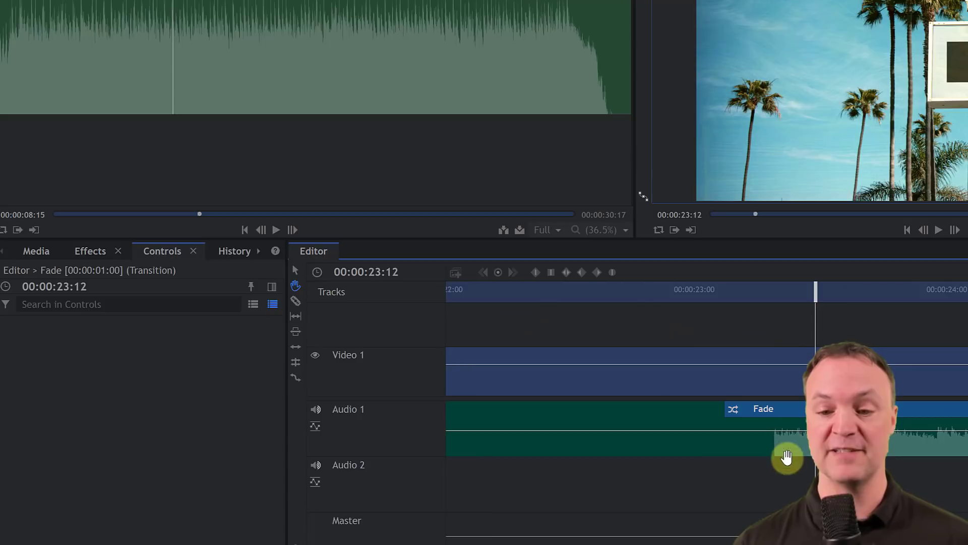
left_click_drag(750, 328, 587, 330)
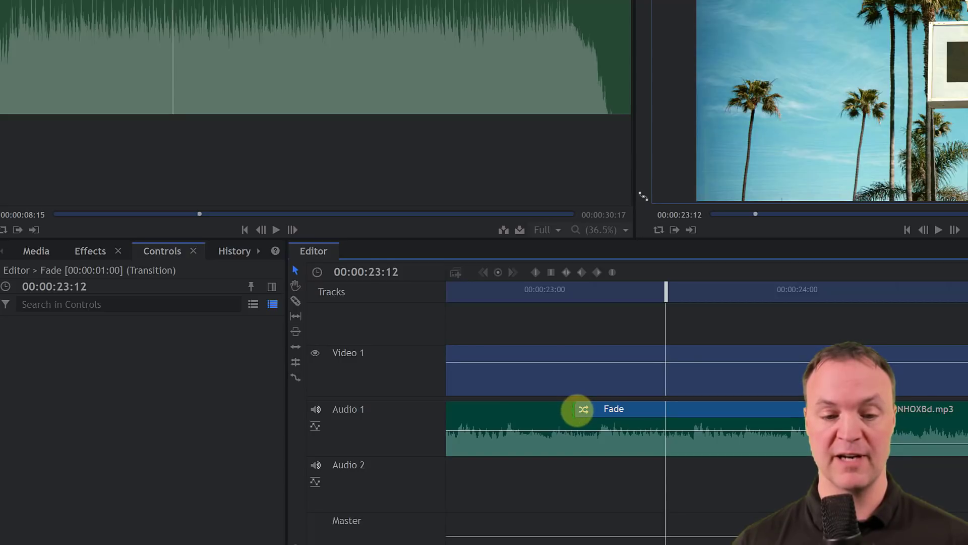
left_click_drag(576, 410, 508, 409)
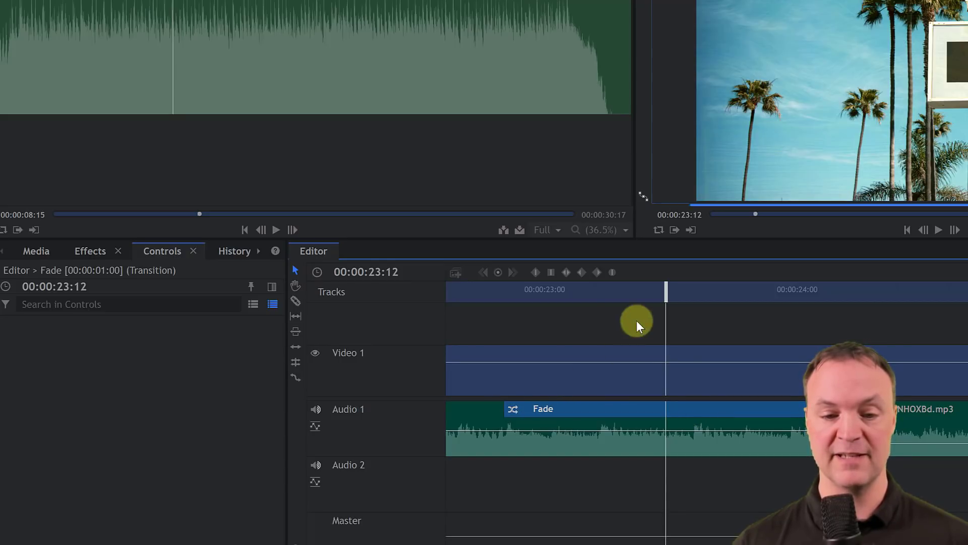
left_click_drag(612, 301, 484, 300)
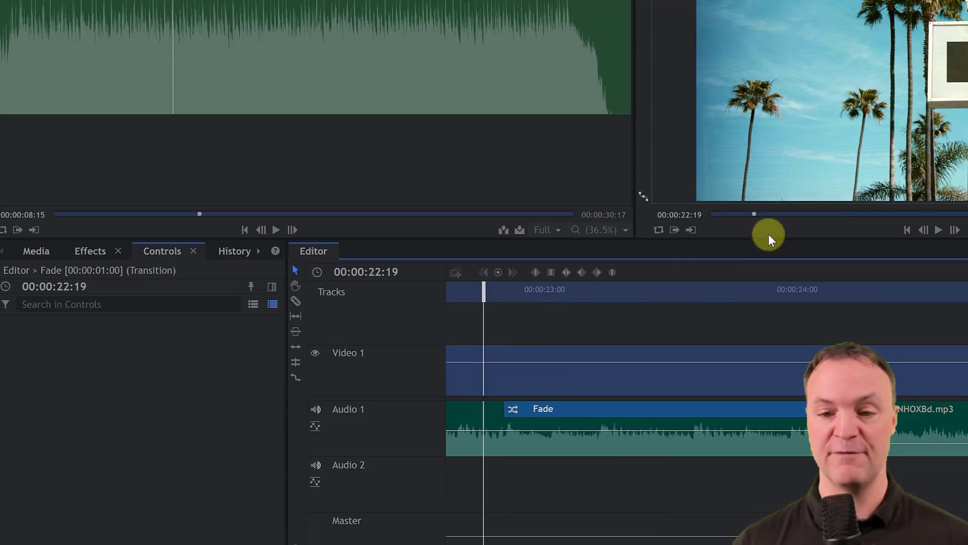
left_click(940, 231)
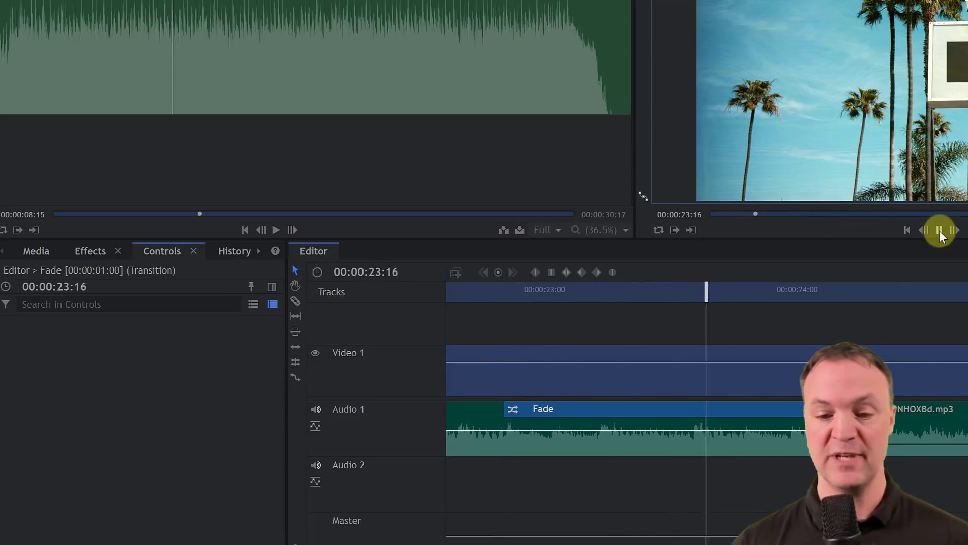
left_click(940, 230)
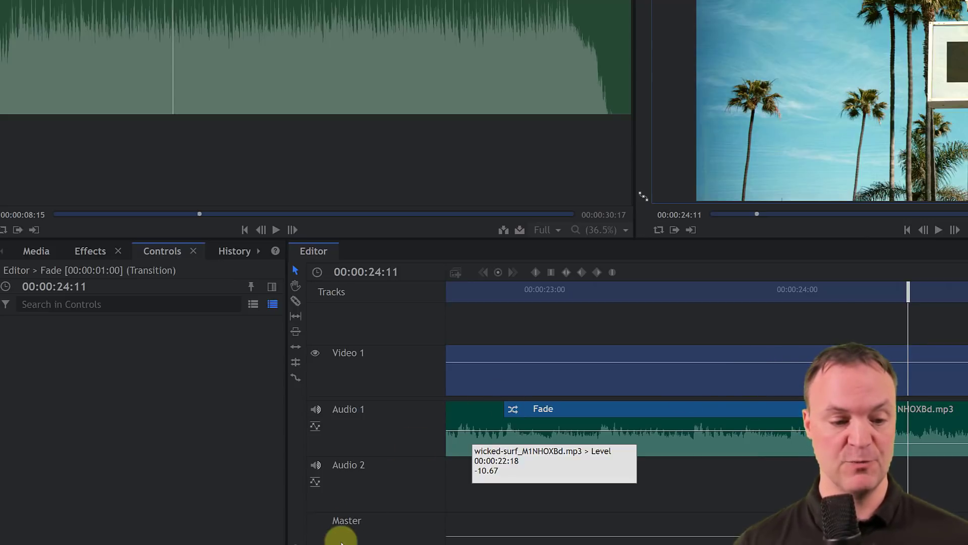
Step: Trim the end of the beach sign image on Video 1 to line up with the end of the wicked-surf music
left_click_drag(429, 544, 388, 544)
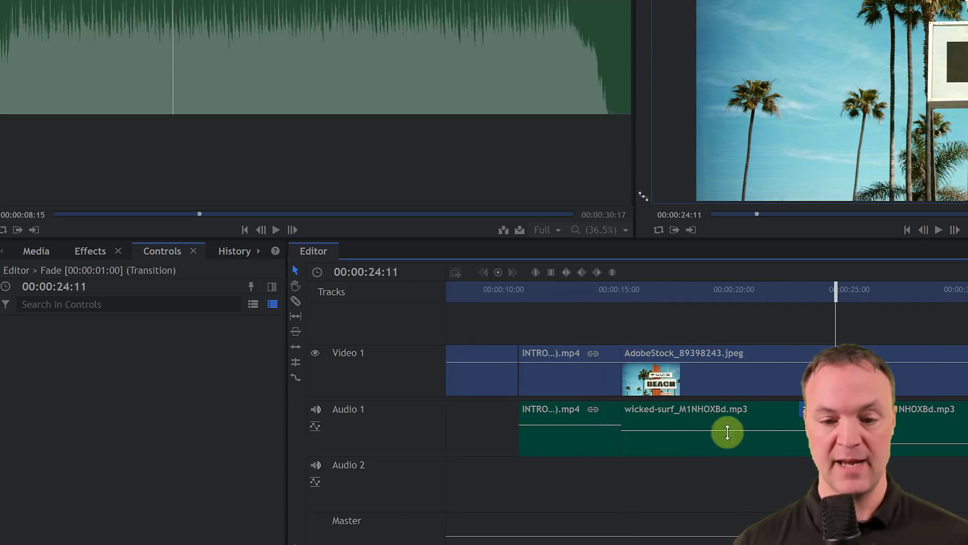
scroll(650, 362, "down", 6)
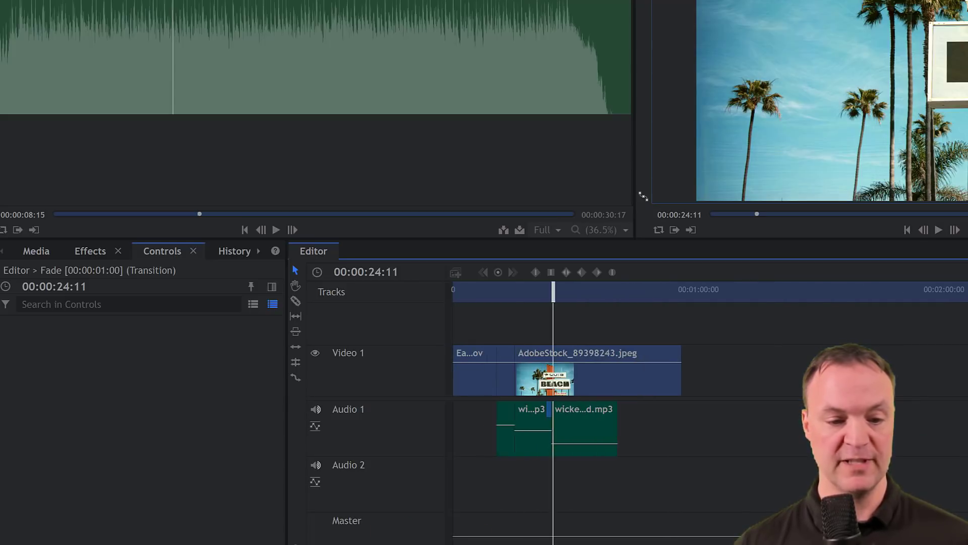
left_click(651, 381)
left_click_drag(678, 379, 617, 384)
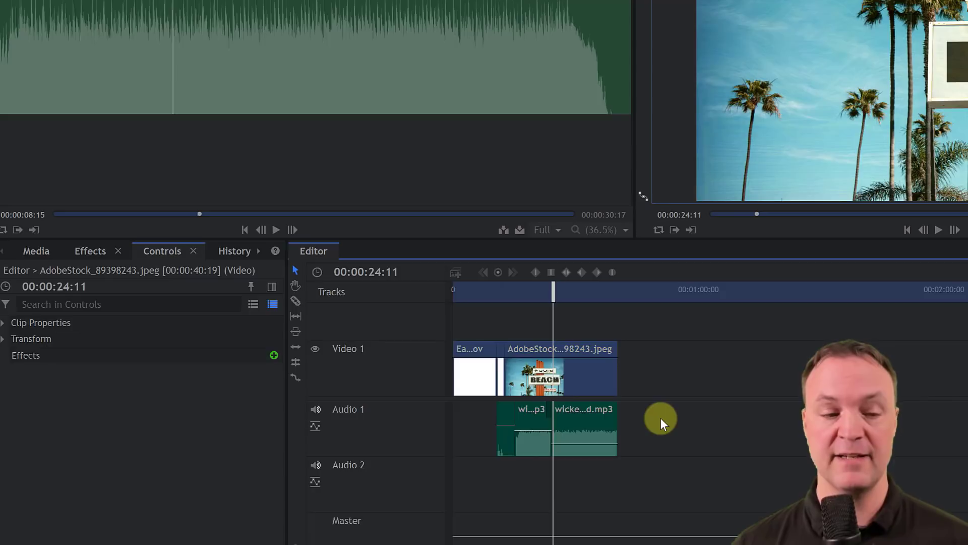
Step: Add the video clips 722740795.mp4 and 863747709.mp4 one after the other behind the beach sign image on Video 1
left_click(40, 251)
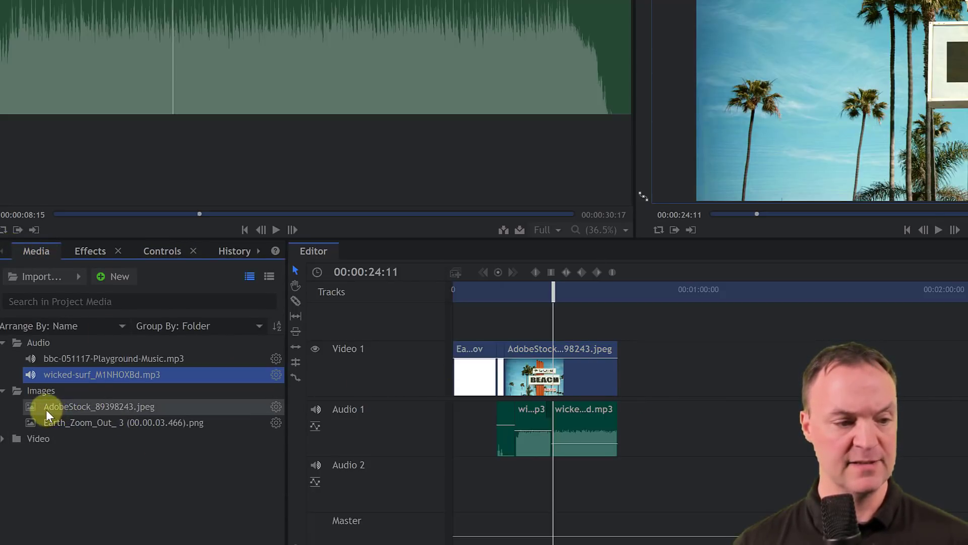
left_click(3, 439)
left_click(87, 469)
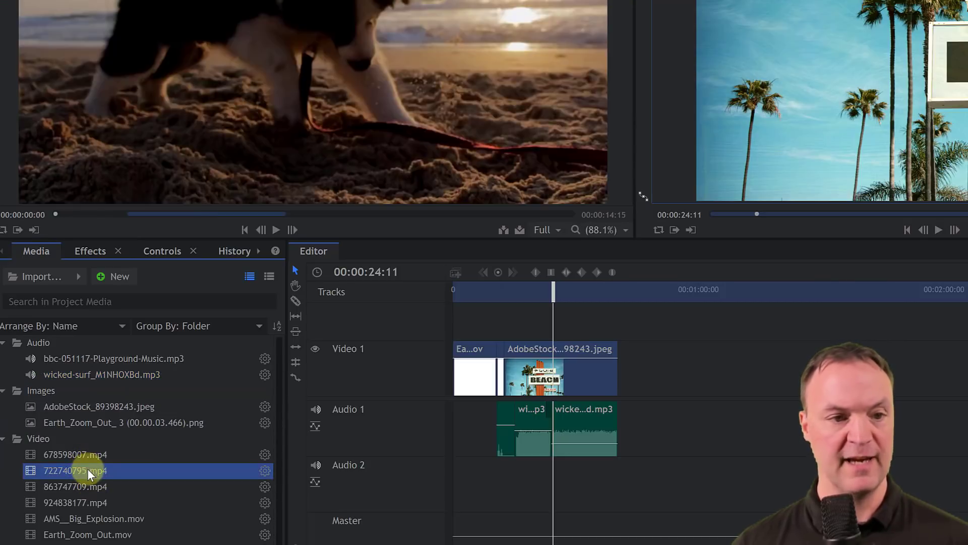
left_click_drag(80, 469, 620, 382)
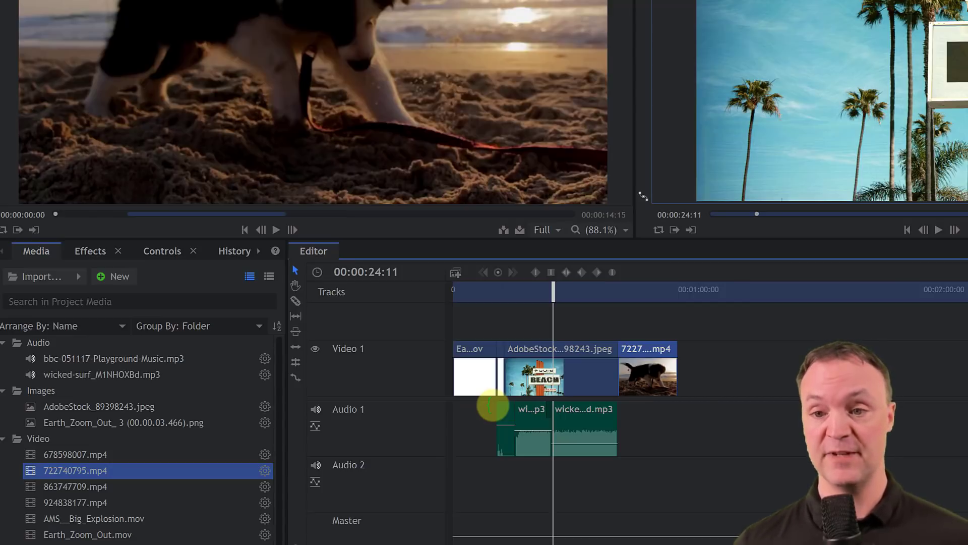
left_click_drag(180, 487, 698, 354)
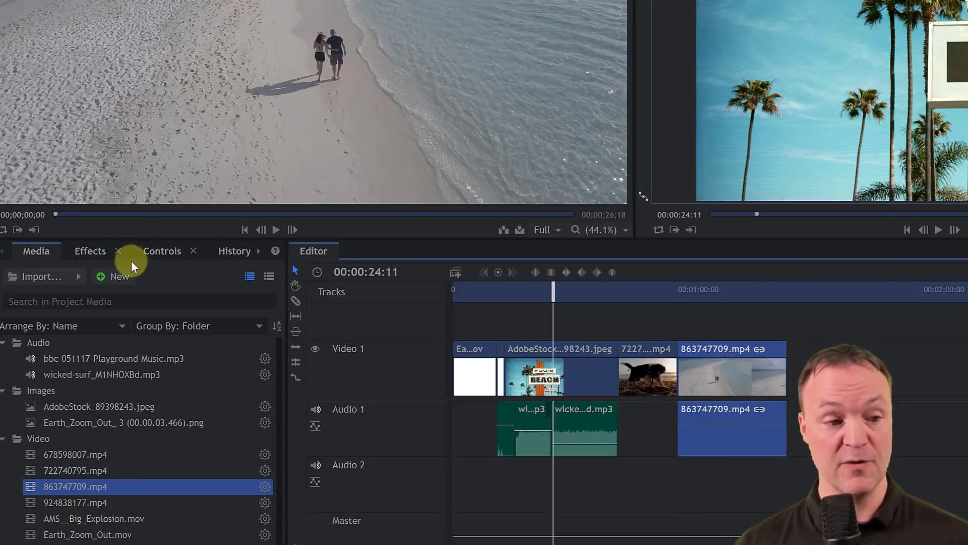
Step: Apply the Cross Dissolve video transition between the 722740795.mp4 and 863747709.mp4 clips on Video 1
left_click(89, 253)
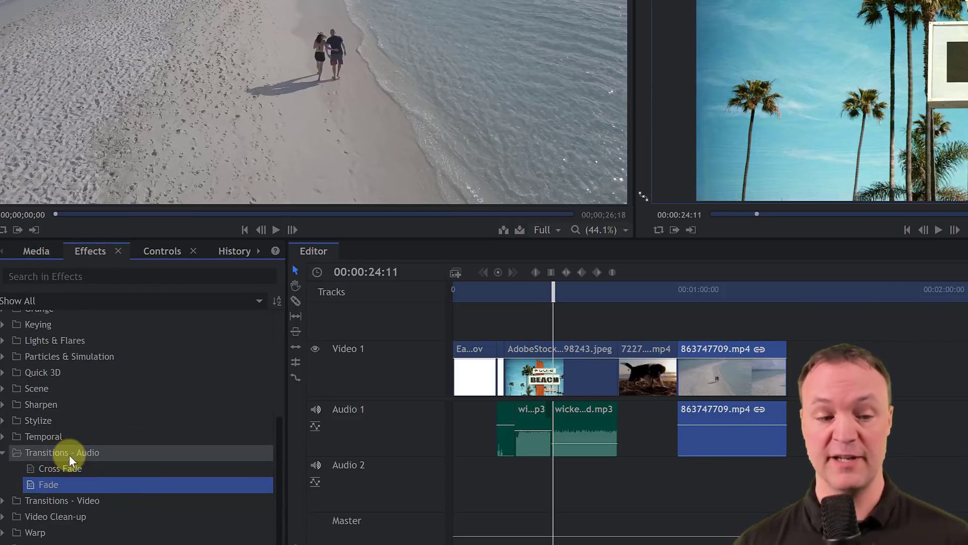
left_click(3, 500)
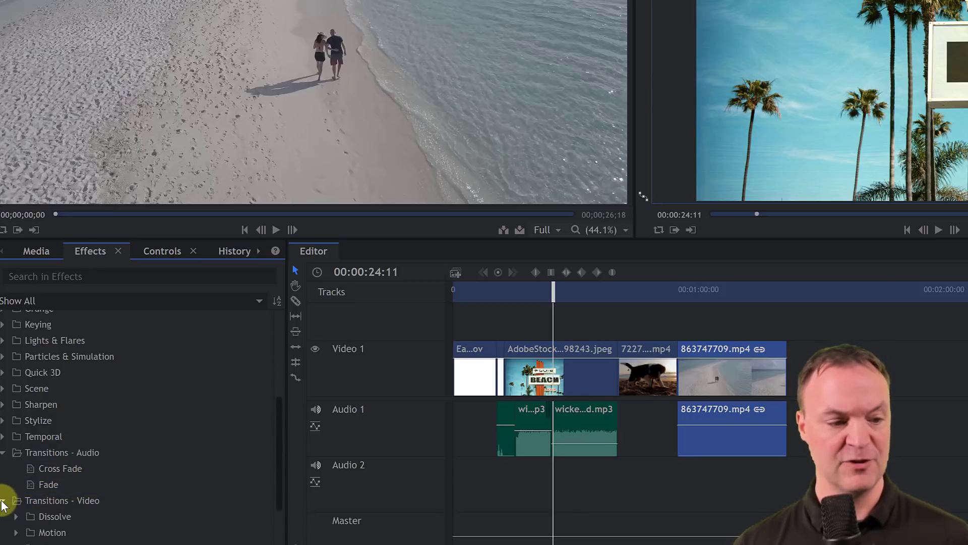
scroll(80, 510, "down", 1)
scroll(81, 509, "up", 1)
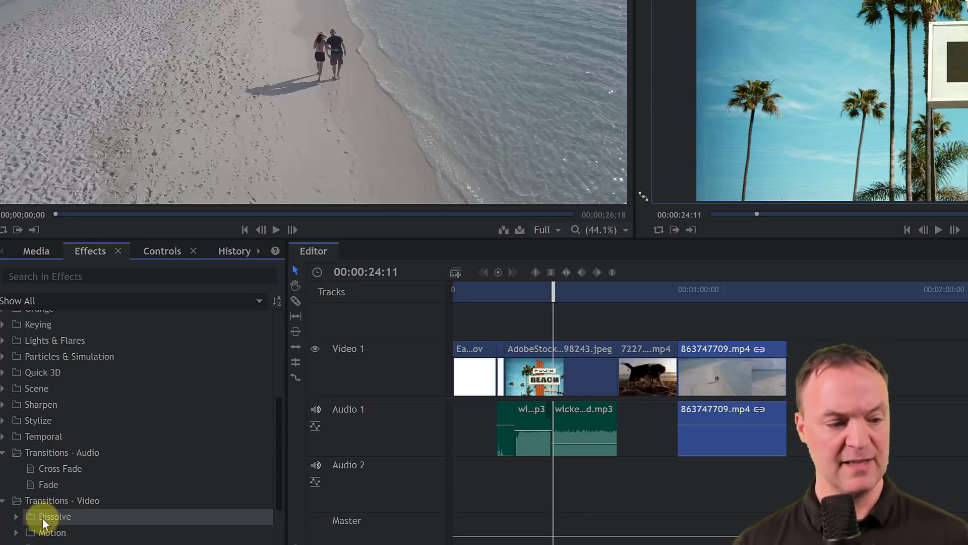
left_click(17, 515)
scroll(46, 513, "down", 1)
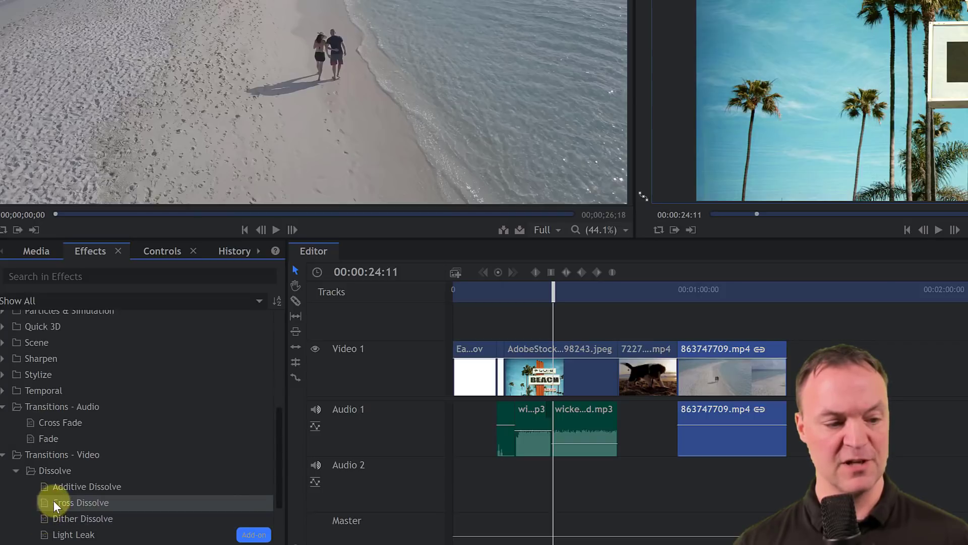
scroll(53, 500, "down", 1)
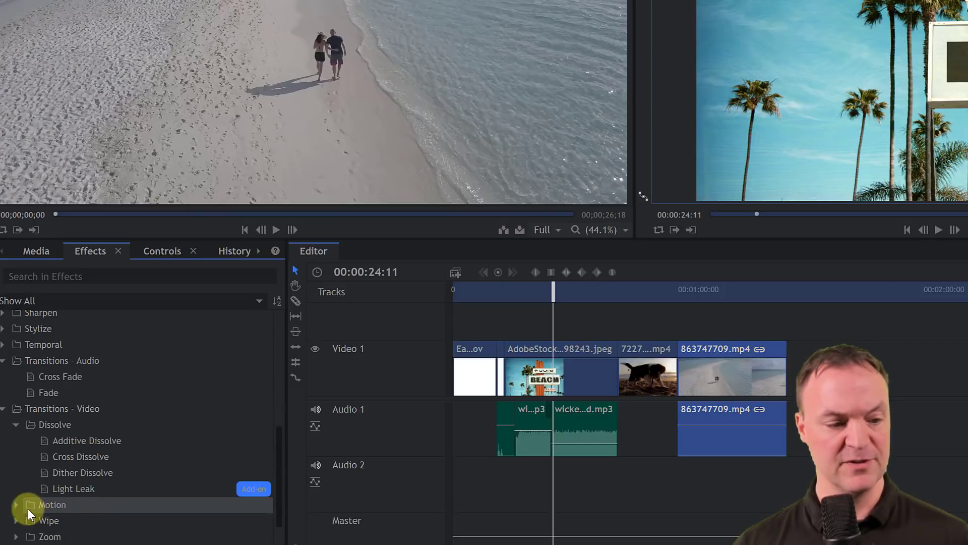
left_click(13, 504)
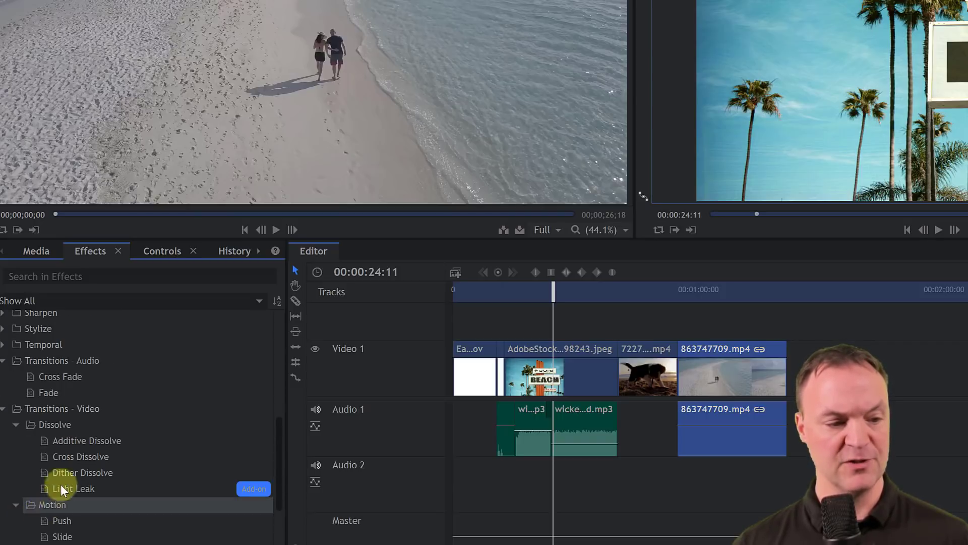
mouse_move(86, 453)
left_mouse_down()
mouse_move(173, 459)
mouse_move(615, 380)
mouse_move(678, 386)
left_mouse_up()
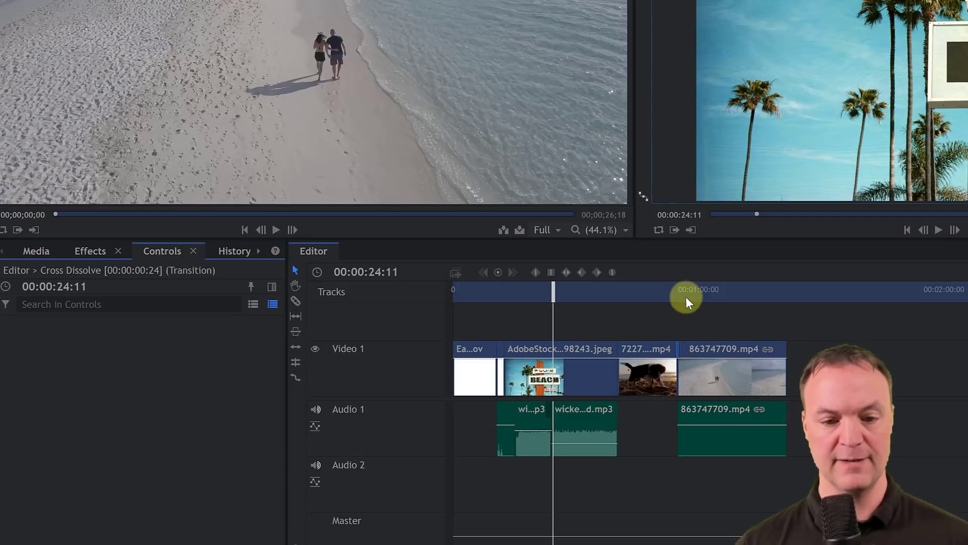
Step: Play the Cross Dissolve from shortly before the end of the dog clip and pause at 00:00:56:10
left_click(681, 287)
left_click_drag(683, 287, 665, 292)
left_click(938, 230)
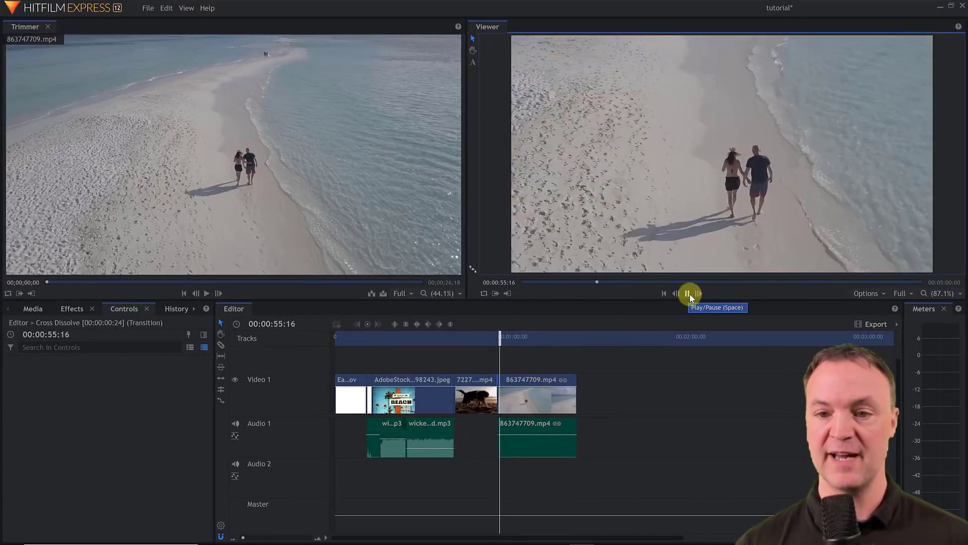
left_click(687, 294)
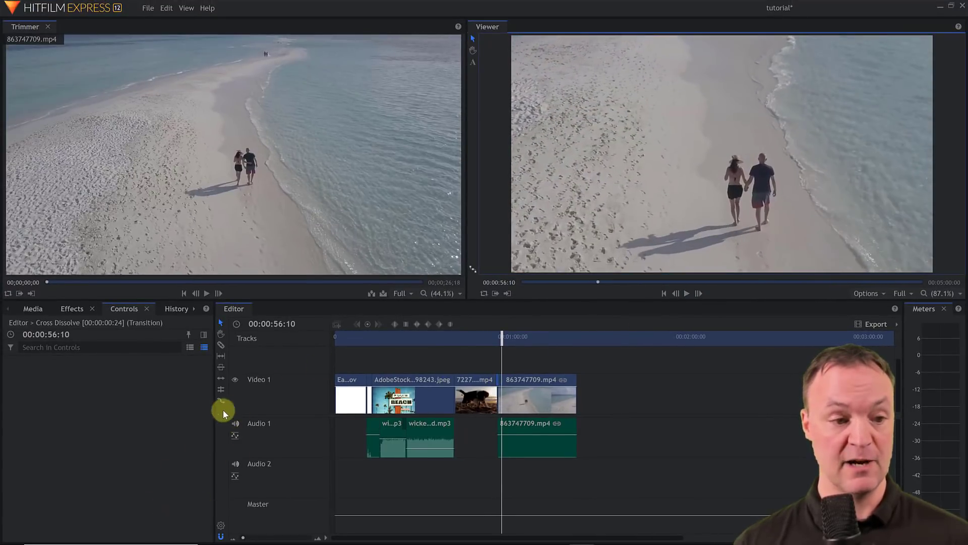
Step: Extend the Cross Dissolve between the dog clip and 863747709.mp4 to about 5 seconds, and play it from 00:00:51:16
left_click_drag(243, 537, 252, 537)
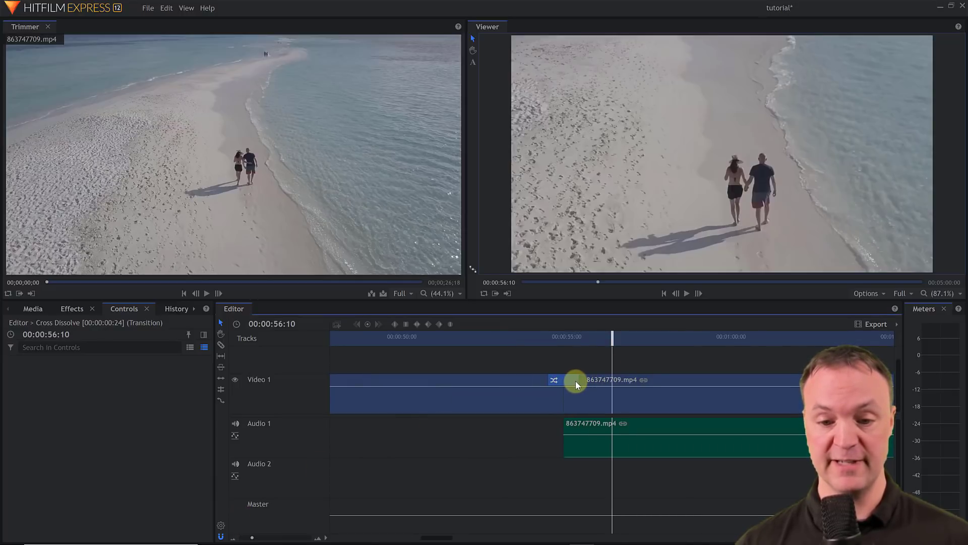
left_click_drag(577, 382, 640, 385)
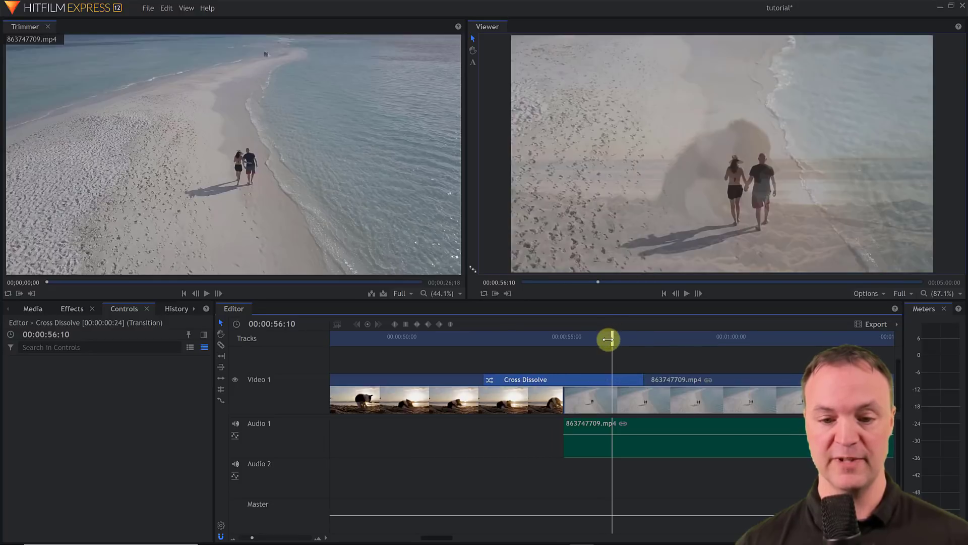
left_click_drag(588, 340, 456, 350)
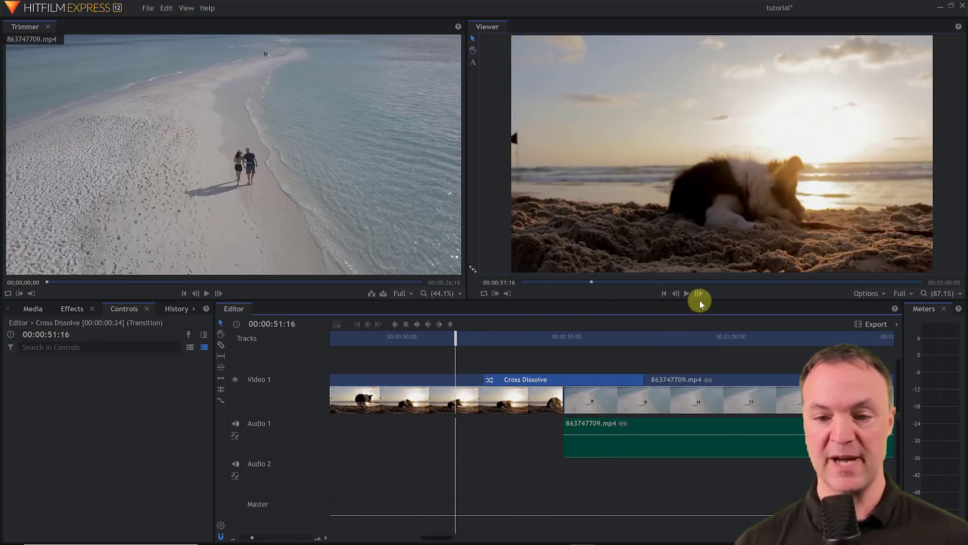
left_click(688, 294)
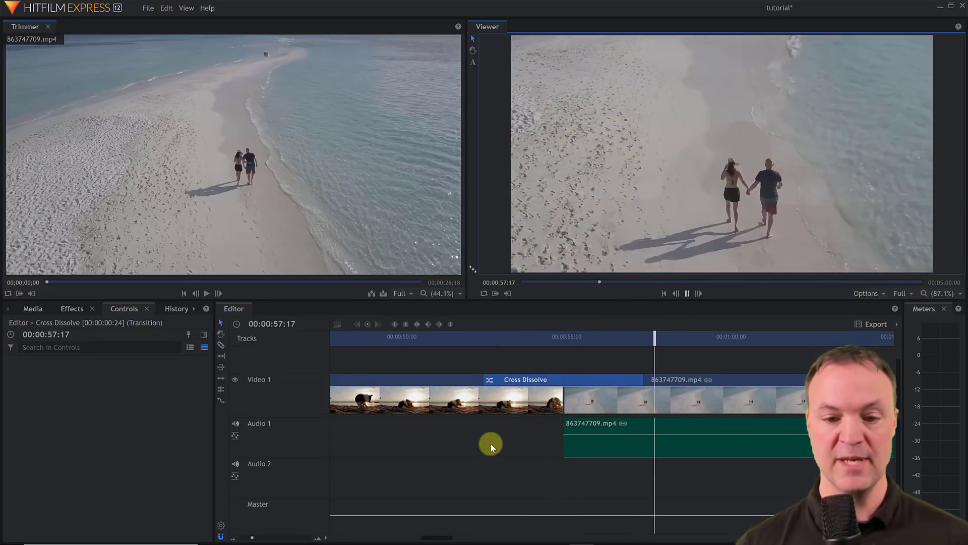
key("space")
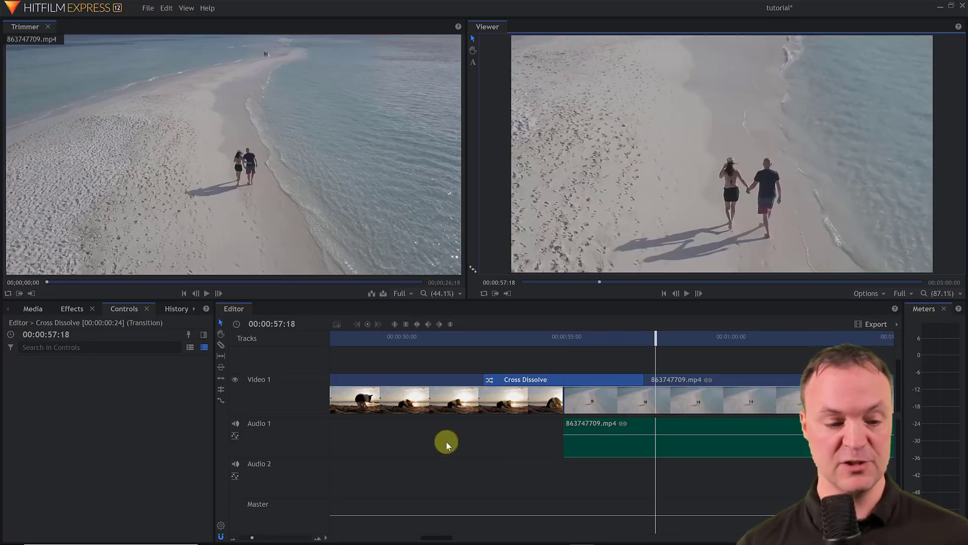
Step: Apply a Cross Dissolve between the beach sign image and the 722740795.mp4 clip, and play through it to 00:00:45:21
left_click_drag(251, 537, 242, 537)
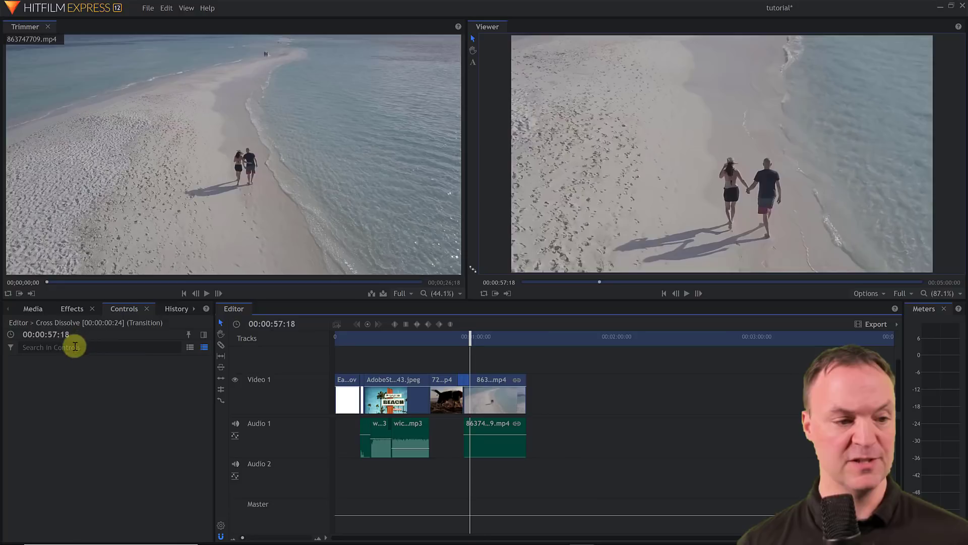
left_click(73, 310)
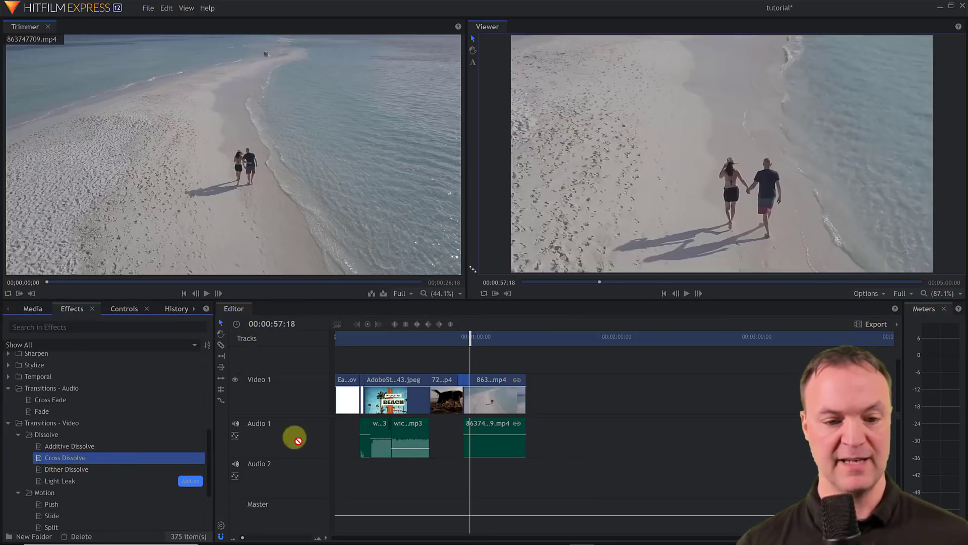
left_click_drag(298, 440, 429, 398)
left_click_drag(471, 338, 420, 343)
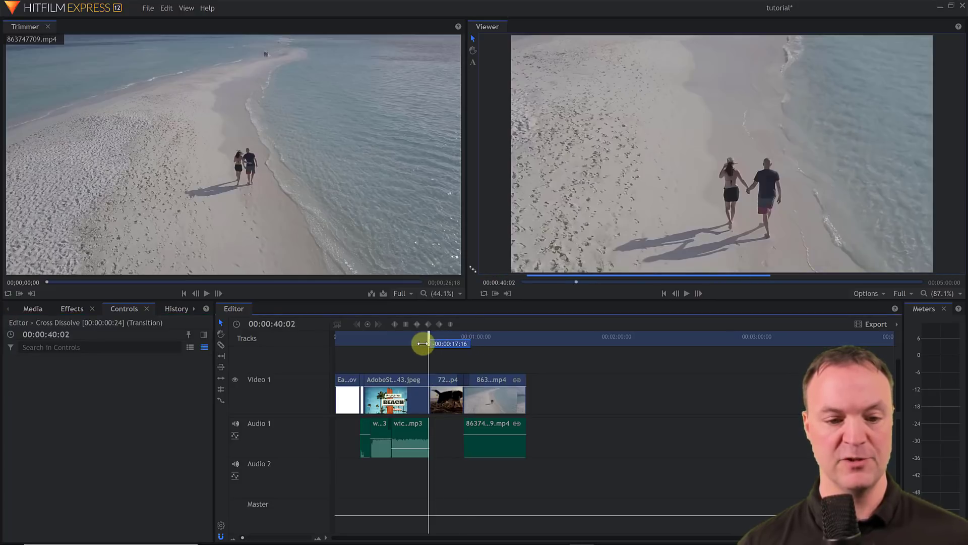
left_click(686, 293)
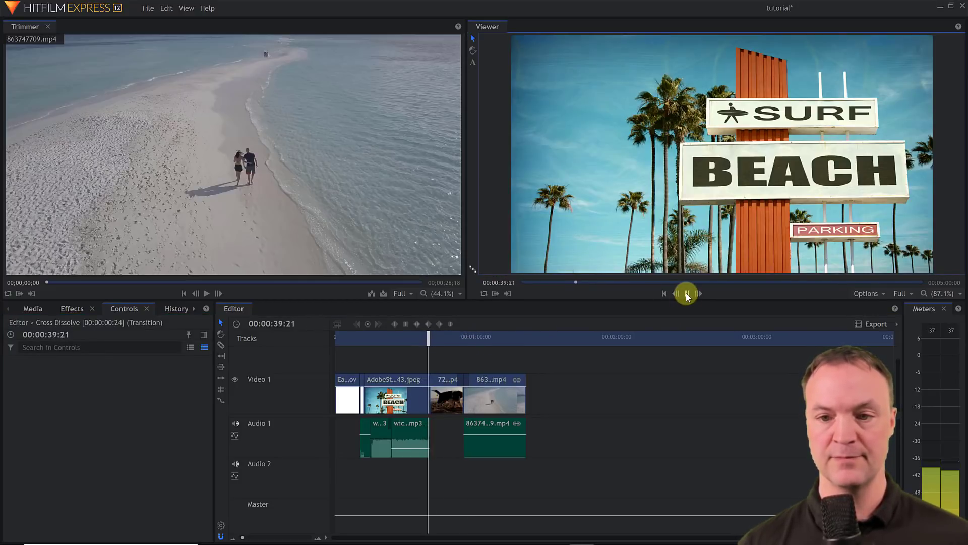
left_click(687, 294)
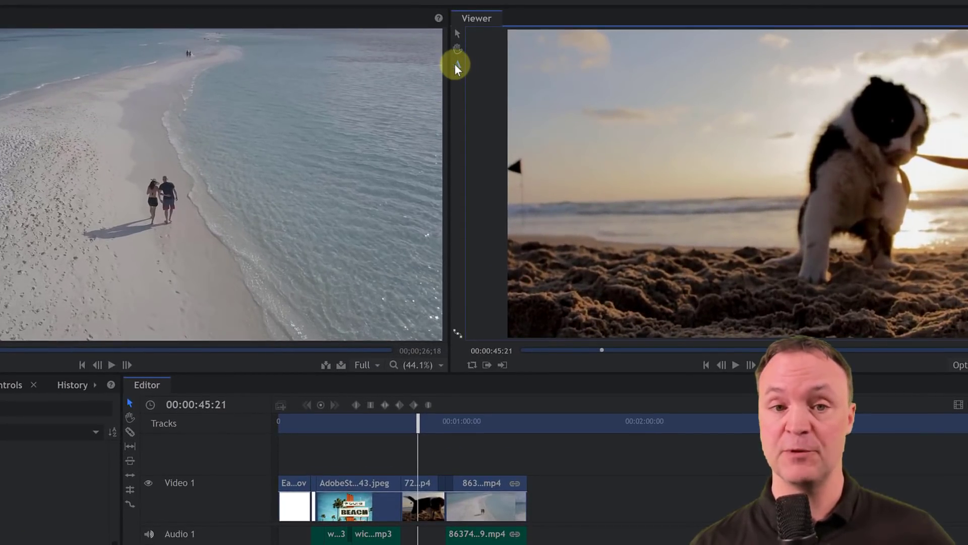
Step: Add the text "Beach Vacation" over the dog clip at 00:00:45:21 and position it in the sky
left_click(457, 64)
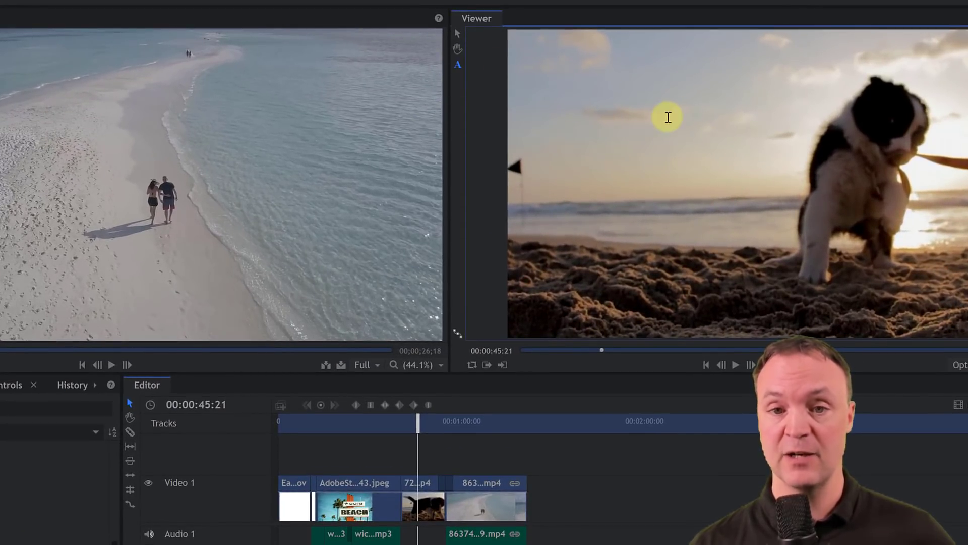
left_click(662, 116)
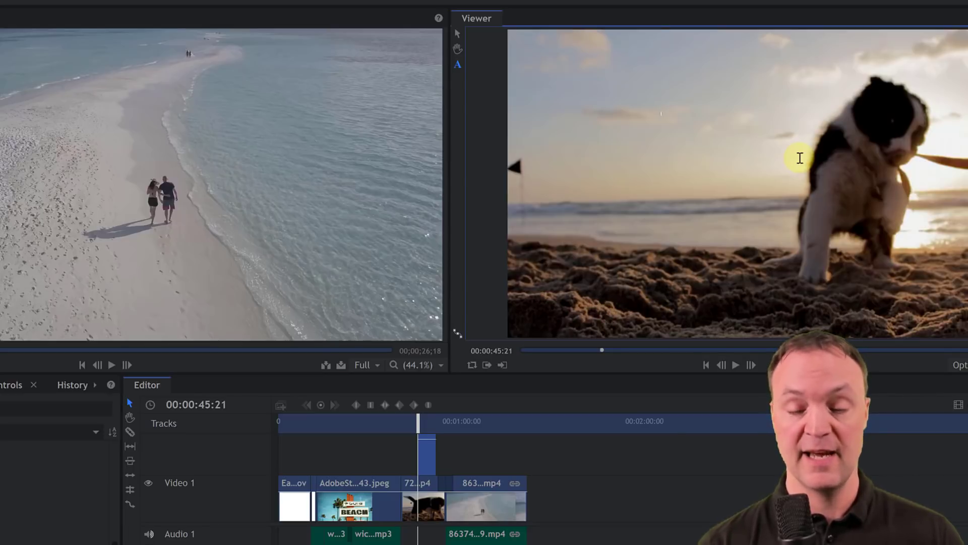
type("Beach")
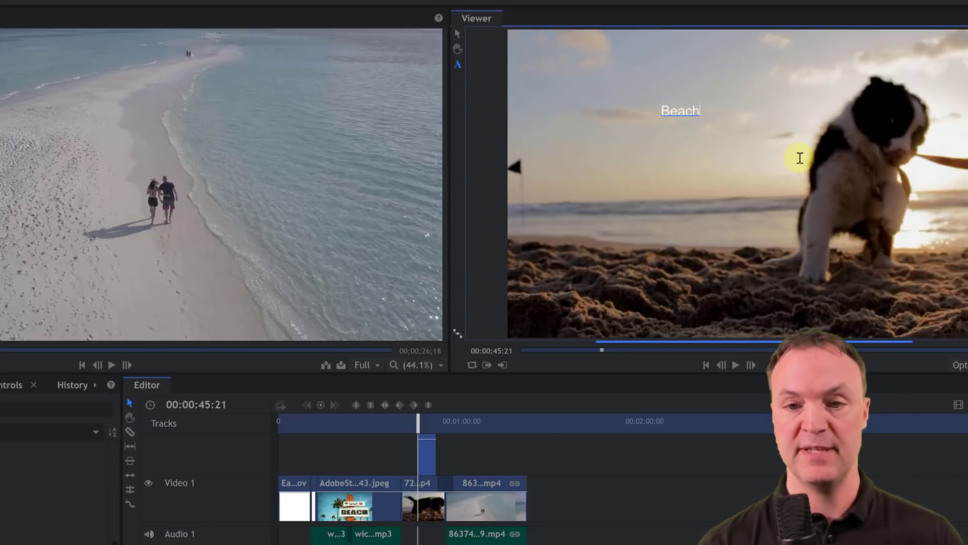
type(" Vacation")
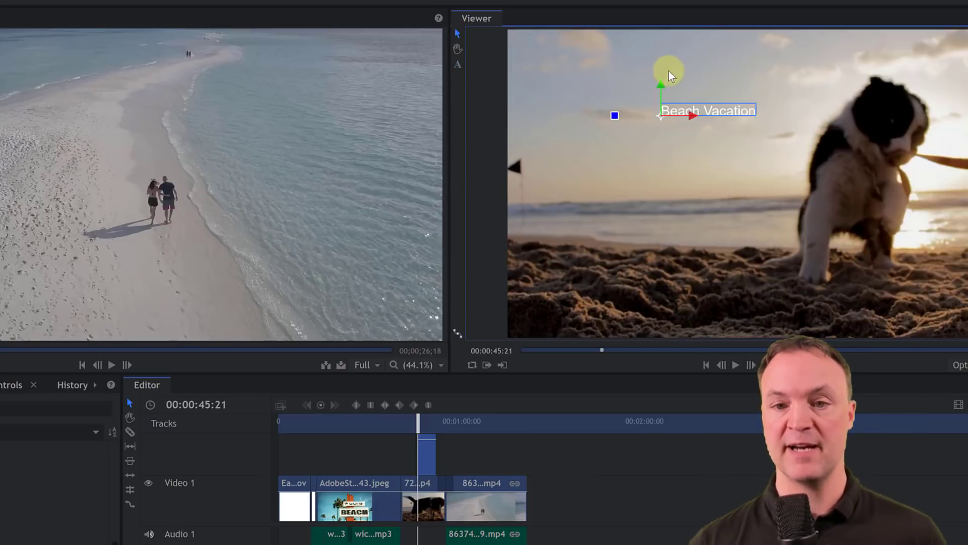
left_click_drag(747, 111, 585, 74)
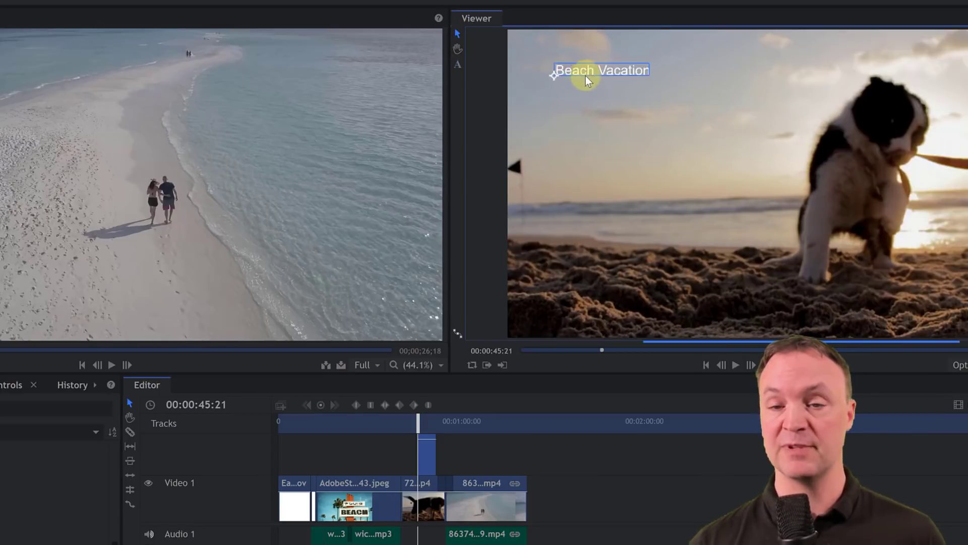
left_click(686, 130)
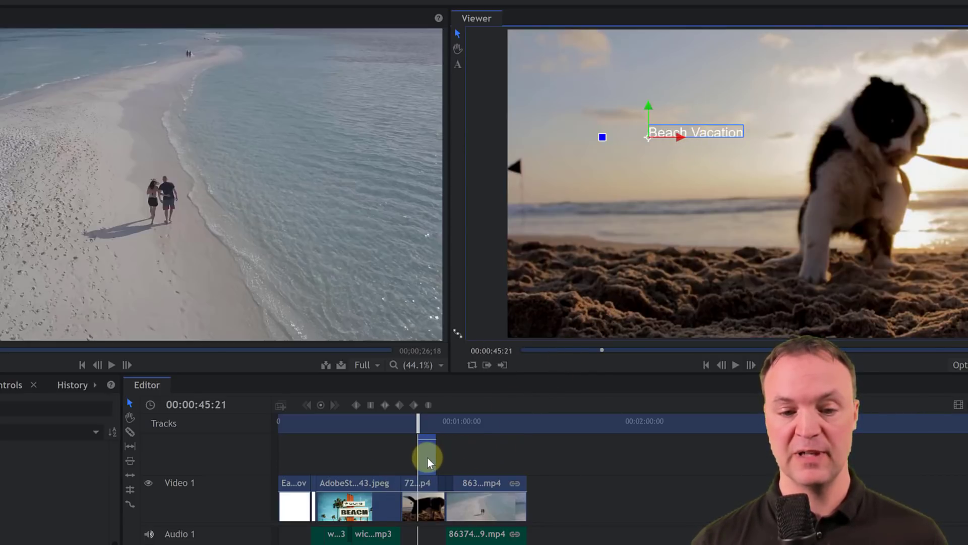
Step: Move the title clip above the 863747709.mp4 clip and, with the playhead at 00:01:03:07, set its font to Book Antiqua
left_click_drag(428, 457, 473, 459)
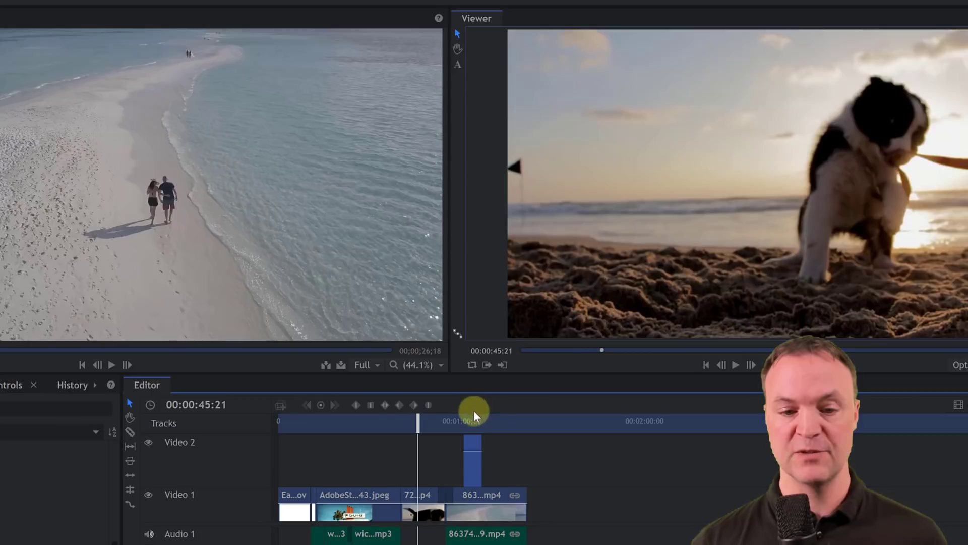
left_click_drag(424, 420, 477, 421)
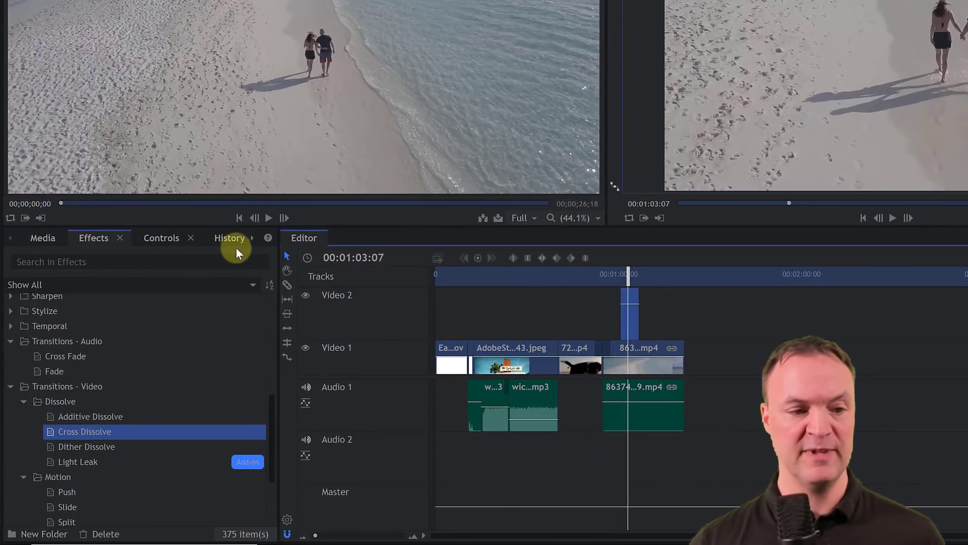
left_click(252, 238)
left_click(252, 238)
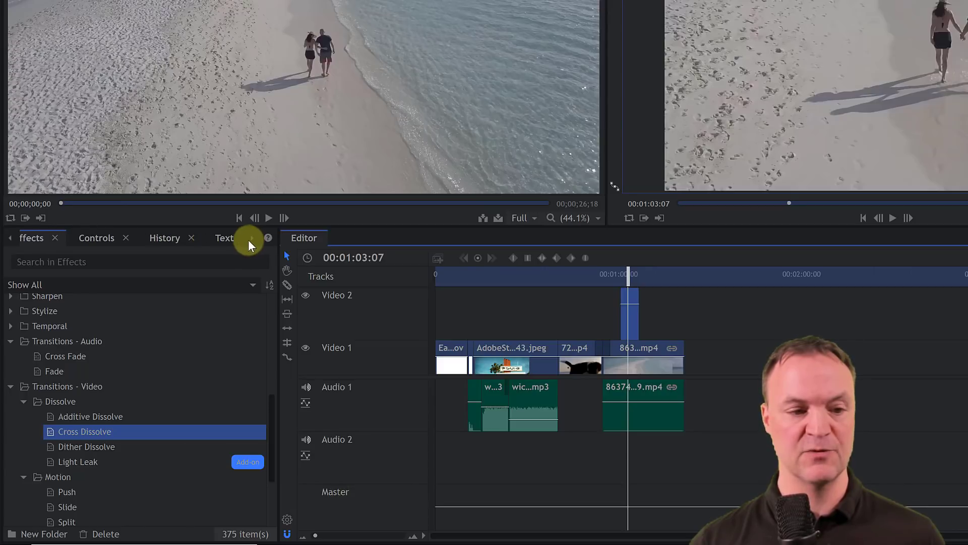
left_click(225, 239)
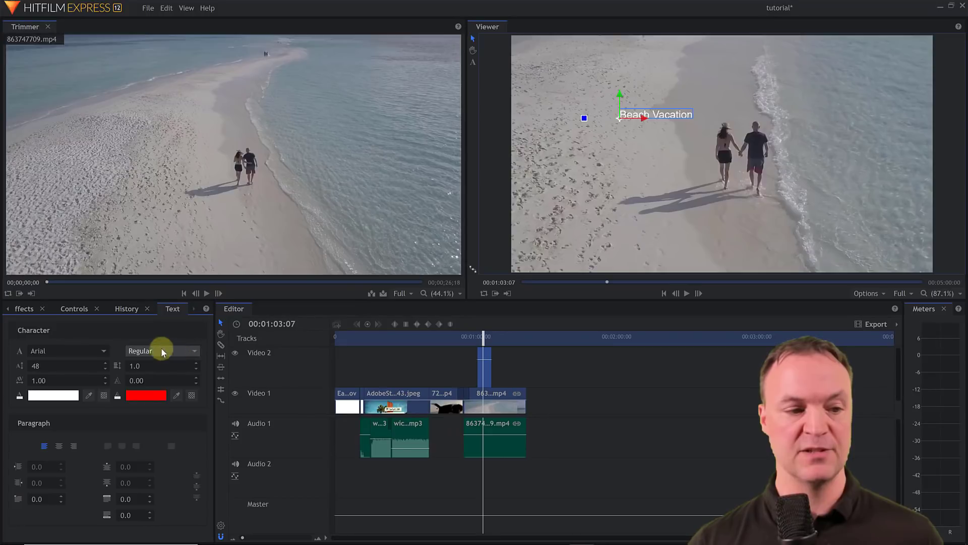
left_click(105, 352)
scroll(79, 303, "down", 1)
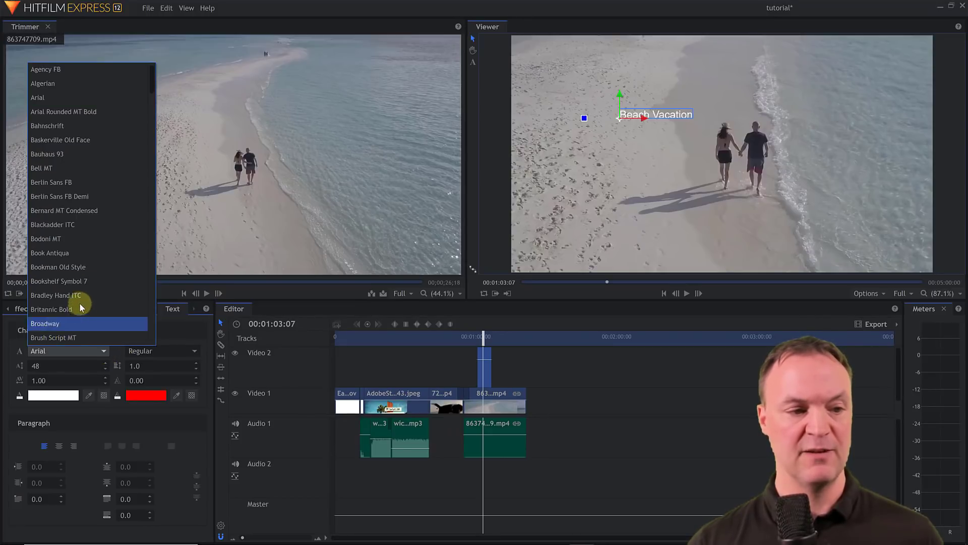
left_click(86, 253)
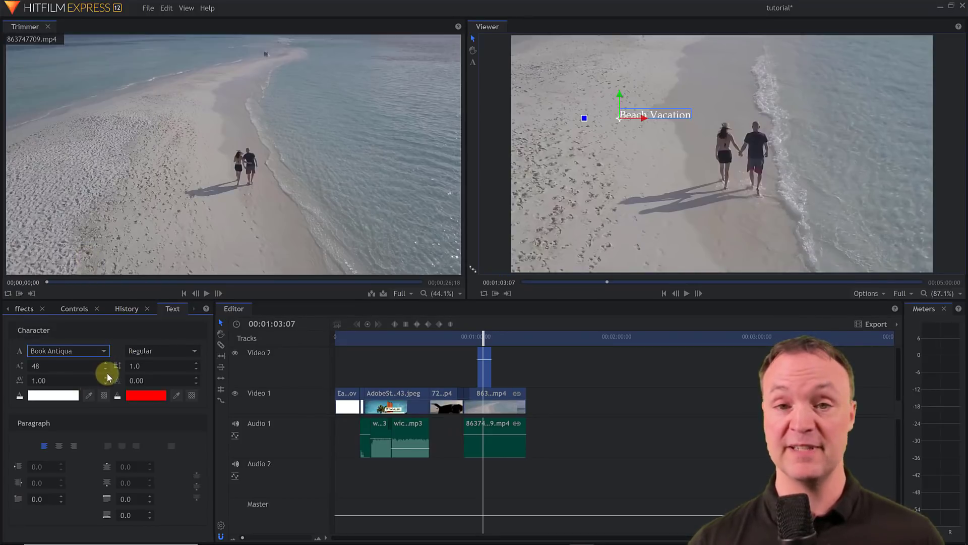
Step: Set the font size of the Beach Vacation title to 108
left_click_drag(106, 369, 87, 366)
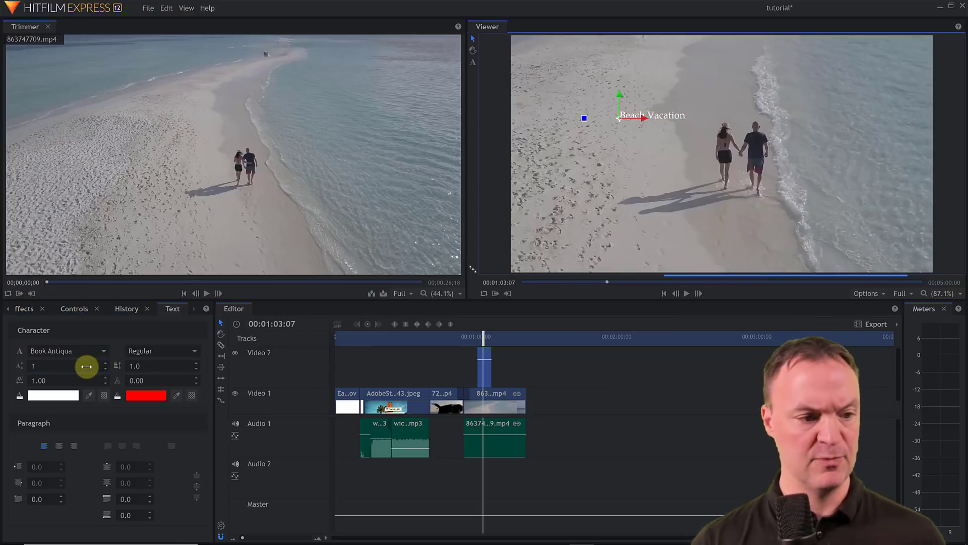
left_click(83, 367)
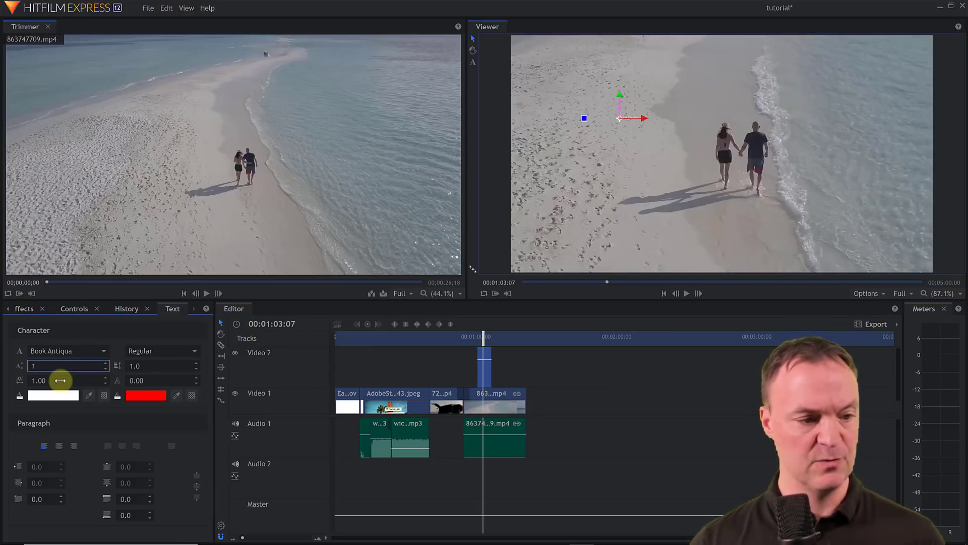
type("1")
left_click_drag(52, 368, 55, 369)
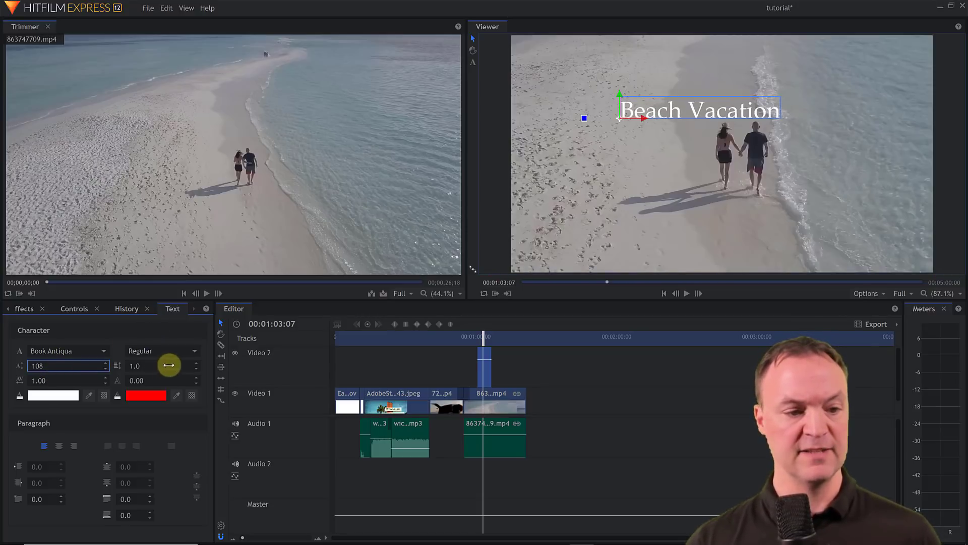
Step: Make the Beach Vacation title bold and change its text color to the dark red basic color
left_click(182, 348)
left_click(174, 367)
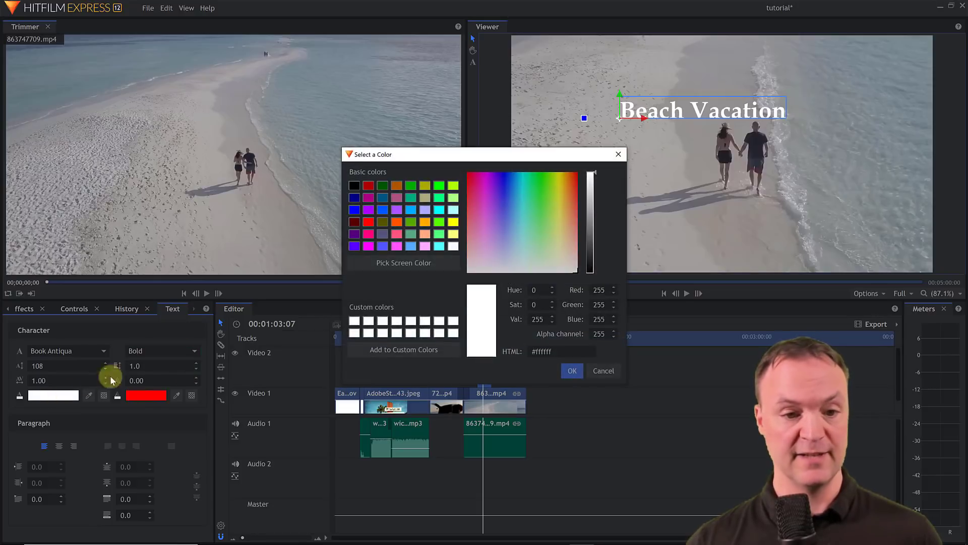
left_click(368, 185)
left_click(570, 371)
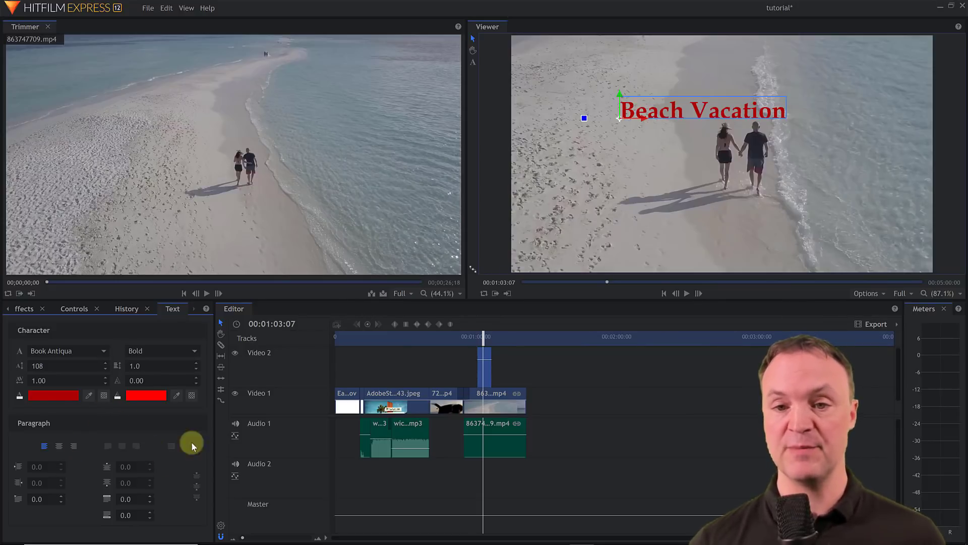
Step: Reposition the Beach Vacation title within the frame and shift its clip earlier on Video 2, above the beach sign image
left_click_drag(668, 107, 619, 99)
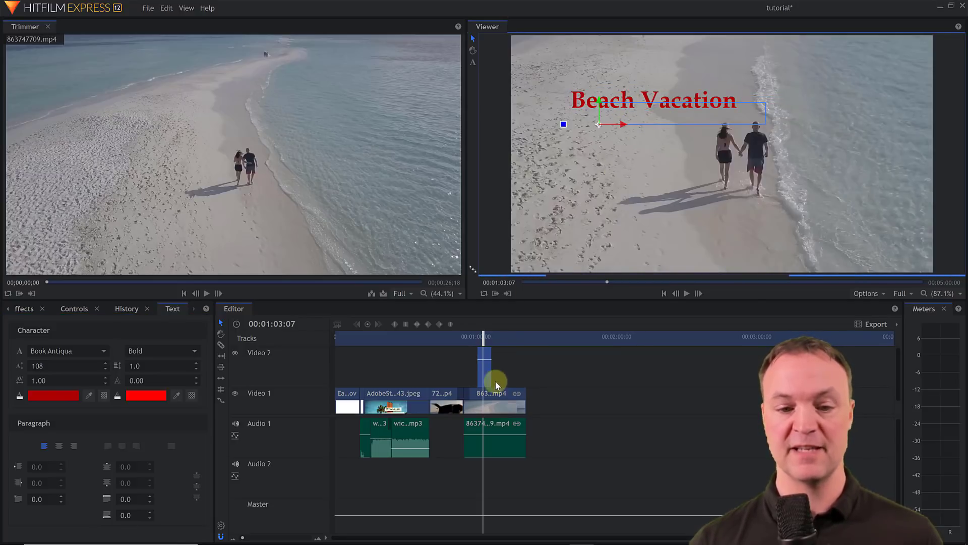
left_click_drag(486, 374, 400, 373)
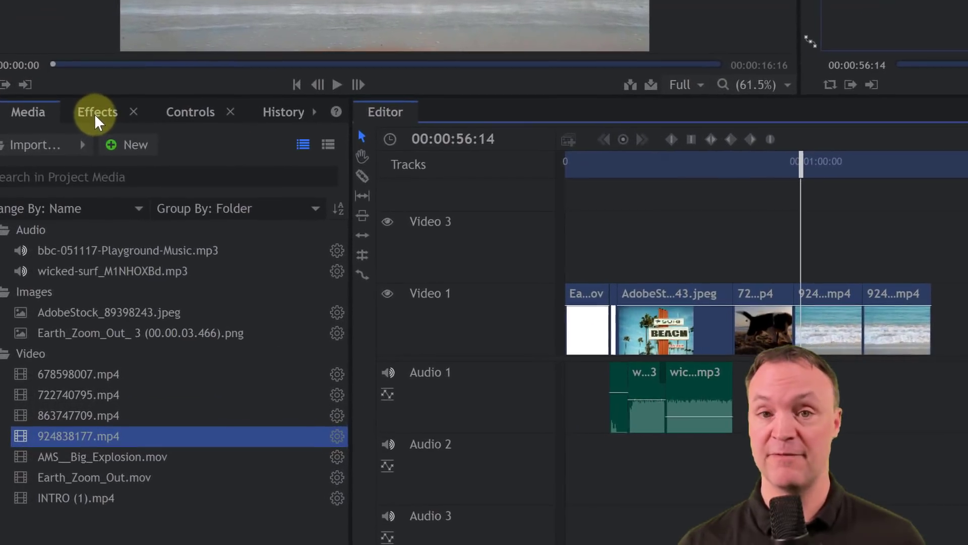
Step: Apply the Lightning & Electricity effect from Particles & Simulation to the first 924838177.mp4 clip on Video 1 and play it
left_click(94, 113)
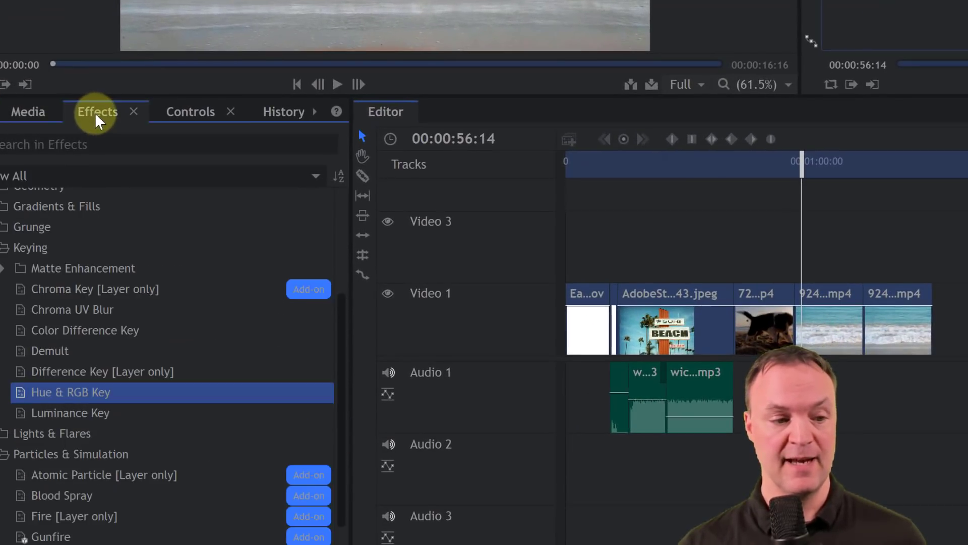
scroll(152, 313, "down", 2)
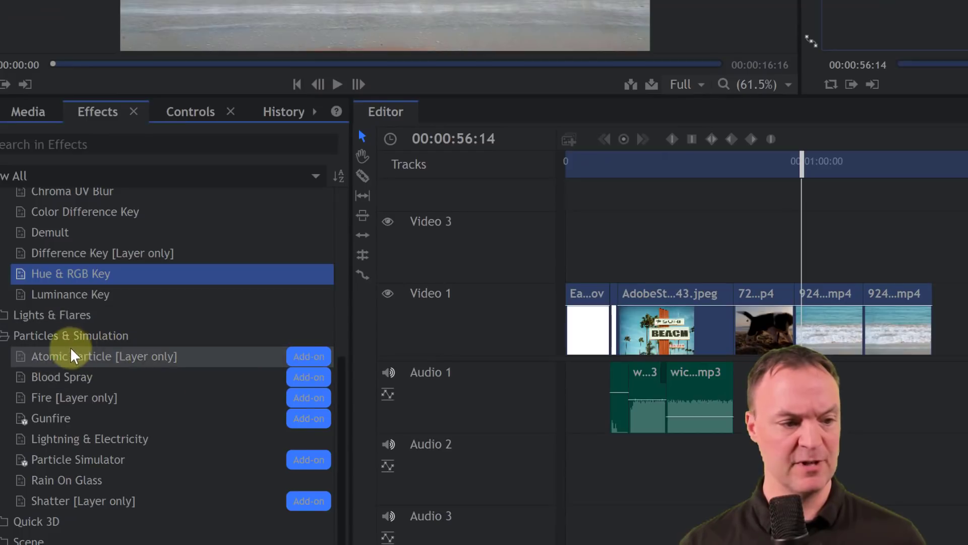
left_click(10, 335)
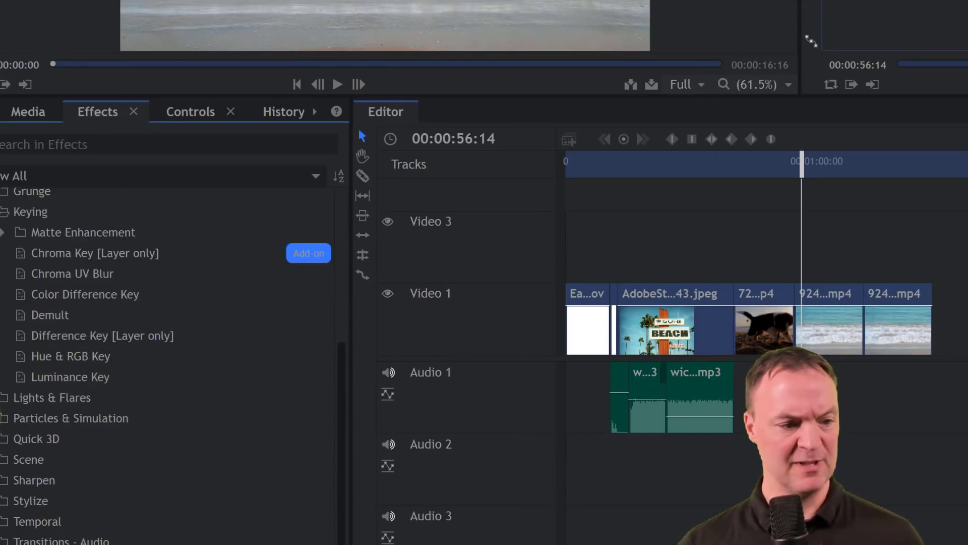
left_click(4, 418)
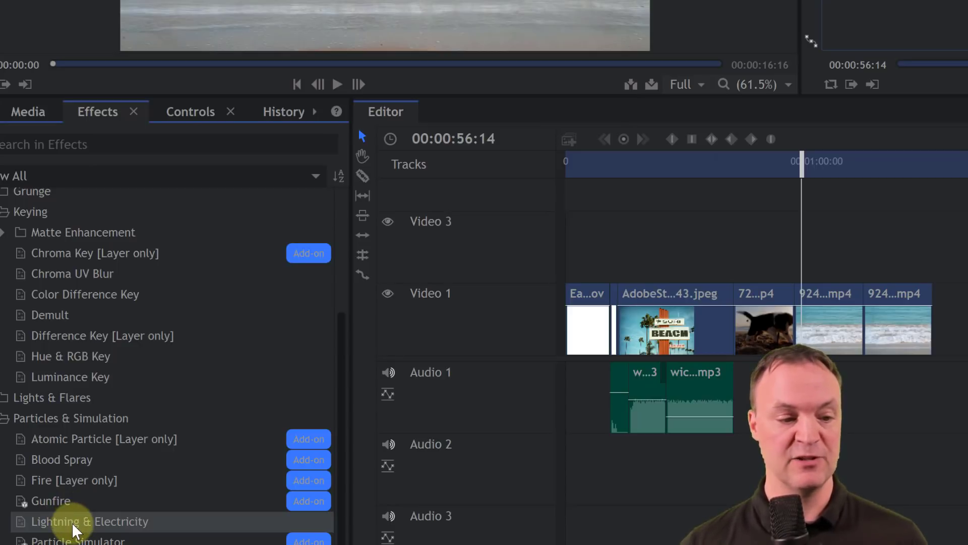
left_click_drag(72, 522, 822, 328)
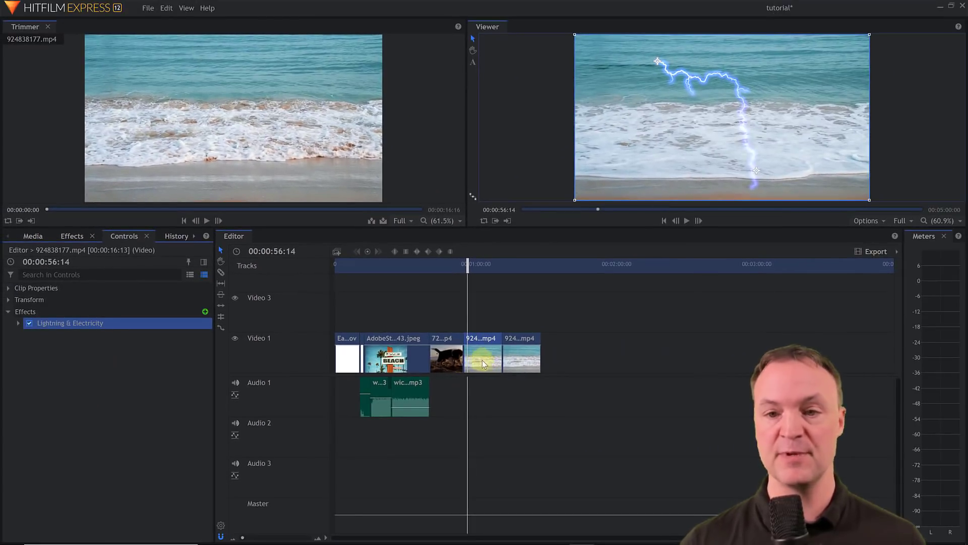
left_click(686, 221)
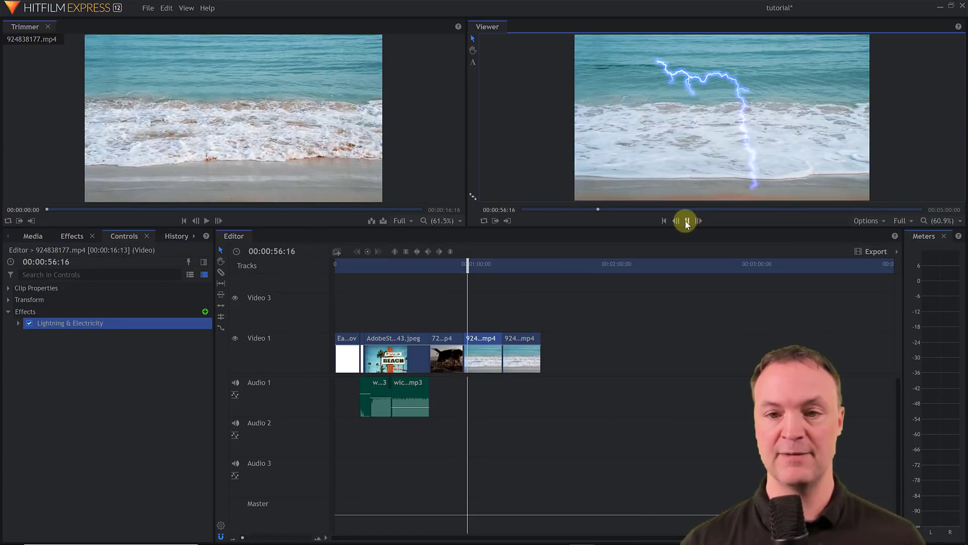
Step: Set the Lightning & Electricity seed to 2,000 and trunks to 10, and move the lightning's start point toward the right side of the frame
left_click(686, 221)
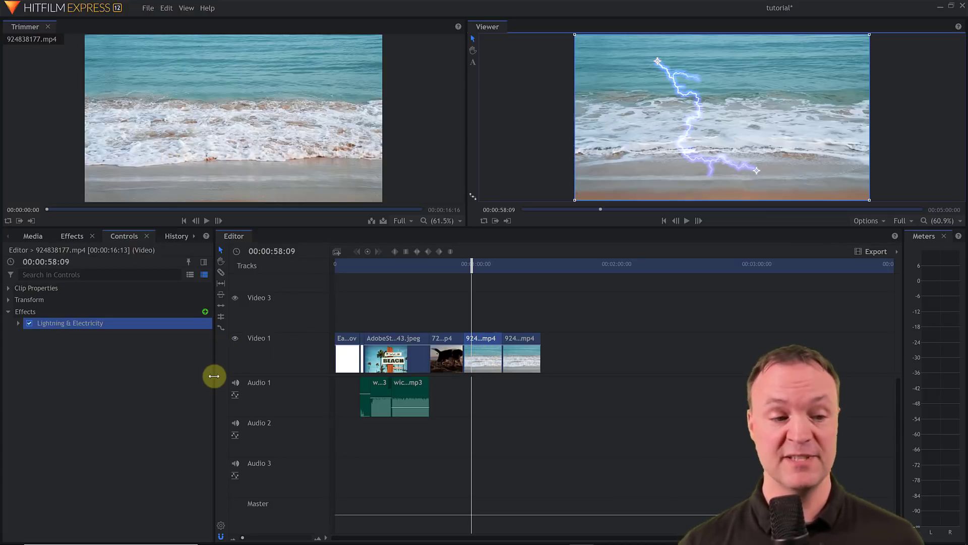
left_click(18, 323)
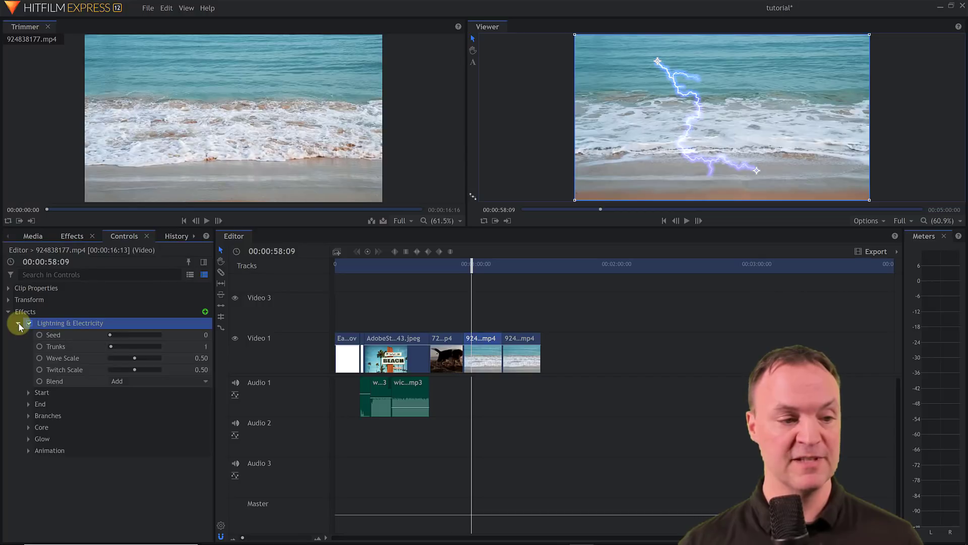
left_click_drag(111, 334, 117, 347)
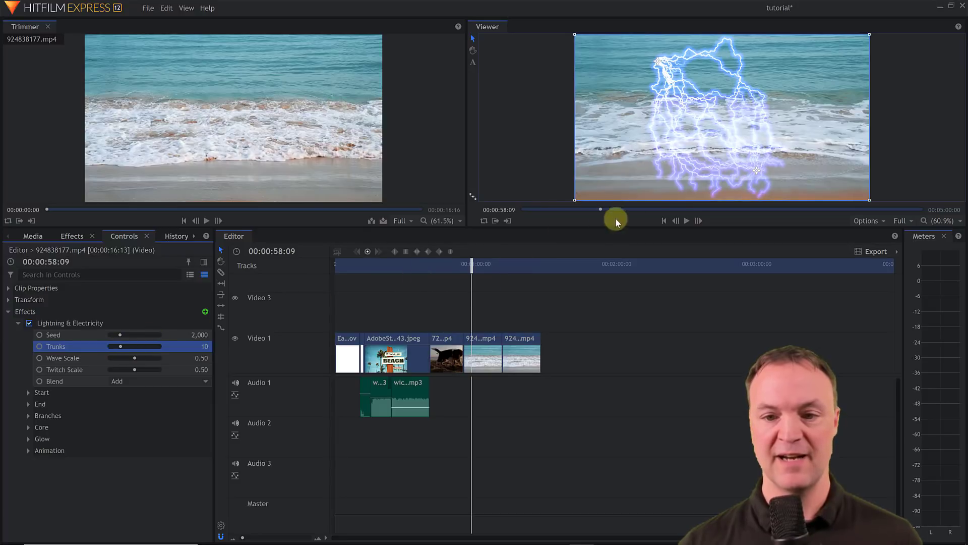
left_click(686, 221)
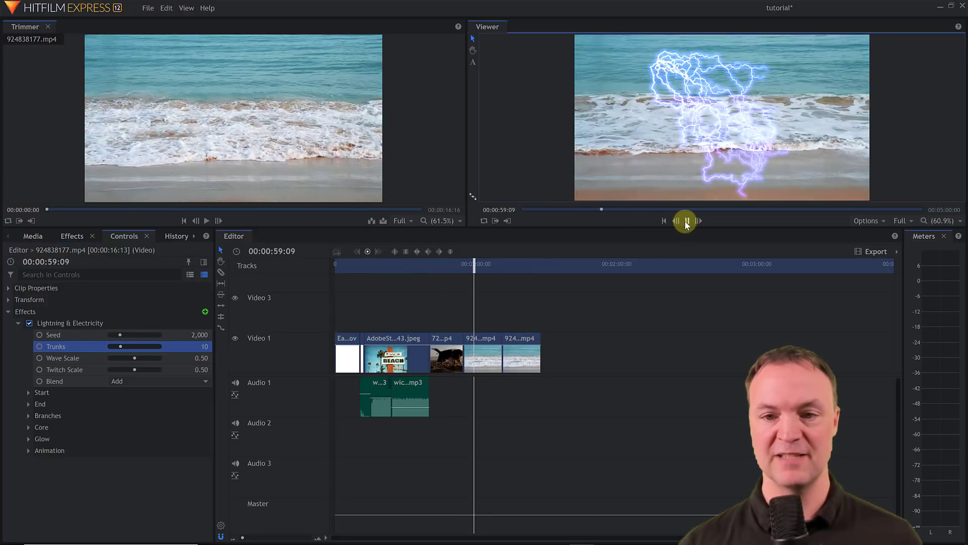
left_click(685, 220)
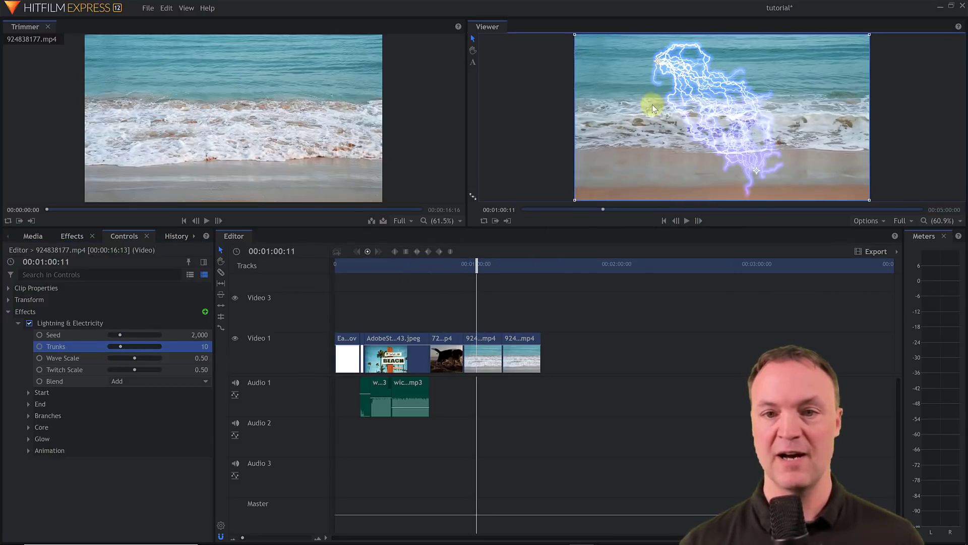
left_click_drag(658, 63, 794, 77)
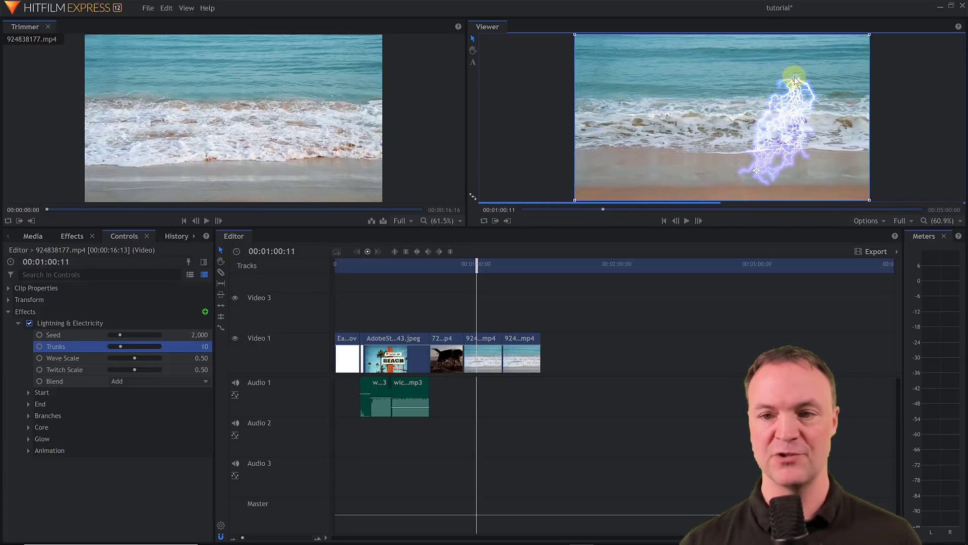
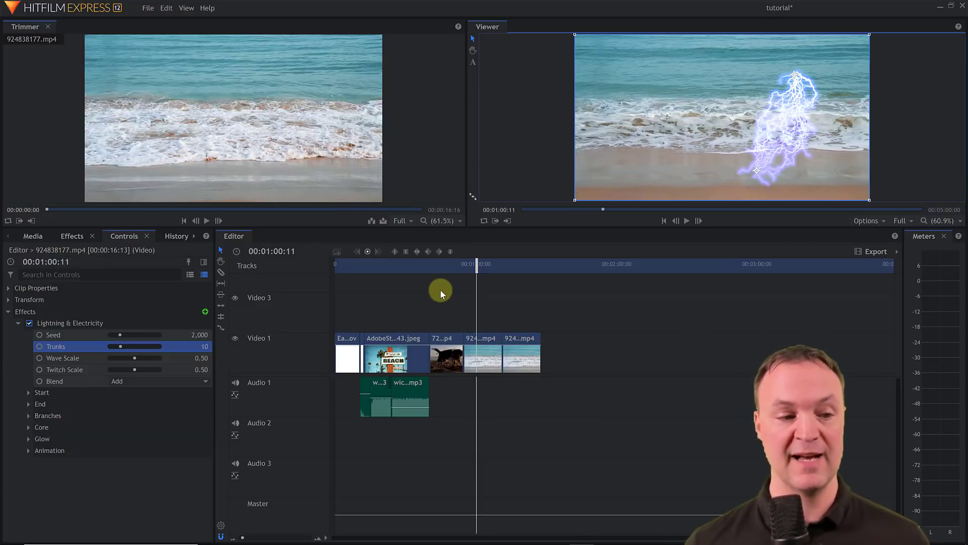
left_click(8, 313)
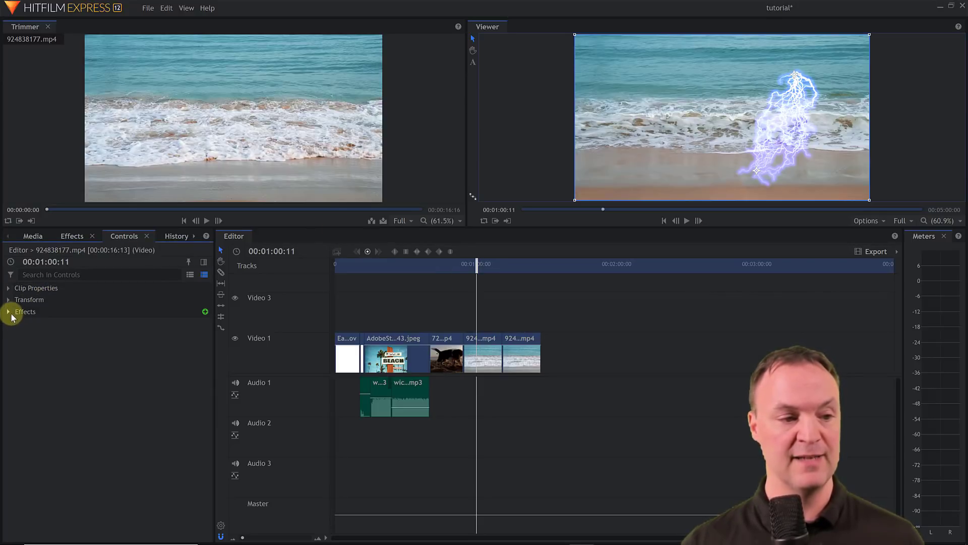
left_click(9, 313)
left_click(72, 237)
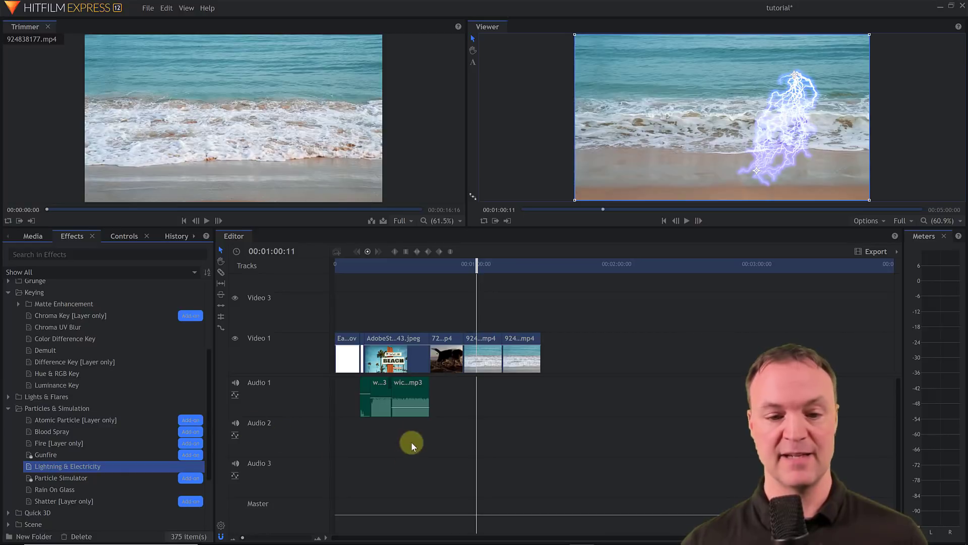
Step: Add AMS__Big_Explosion.mov to Video 3, aligned with the start of the second 924838177.mp4 clip
left_click(528, 264)
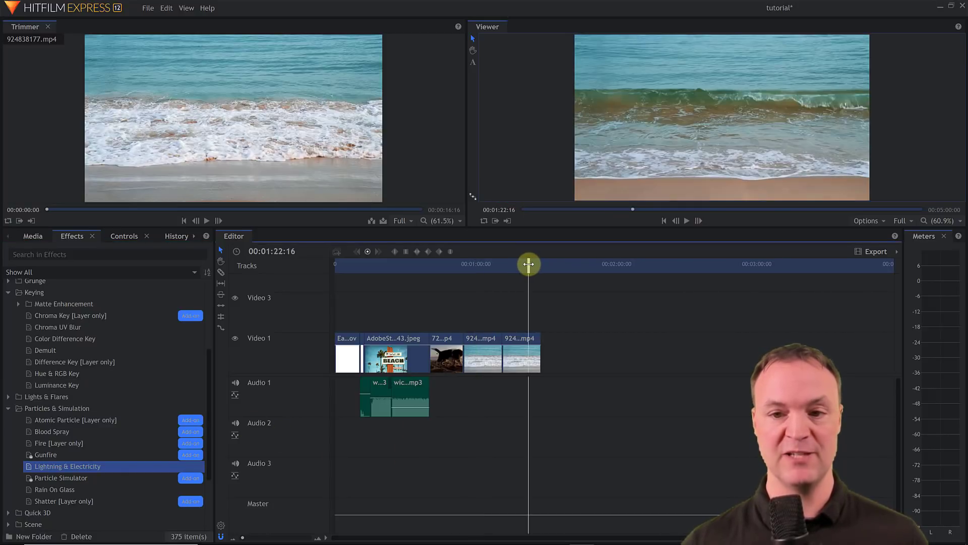
left_click_drag(528, 264, 527, 264)
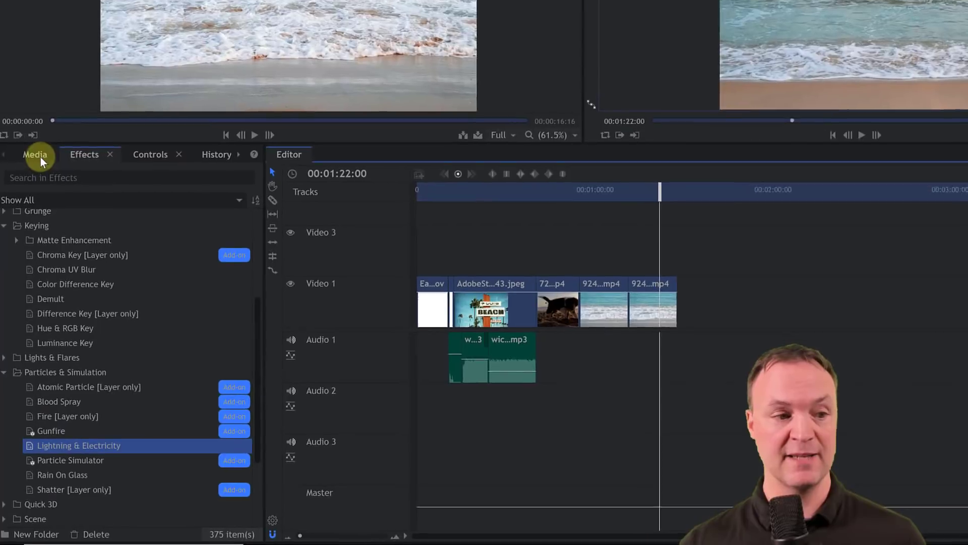
left_click(37, 236)
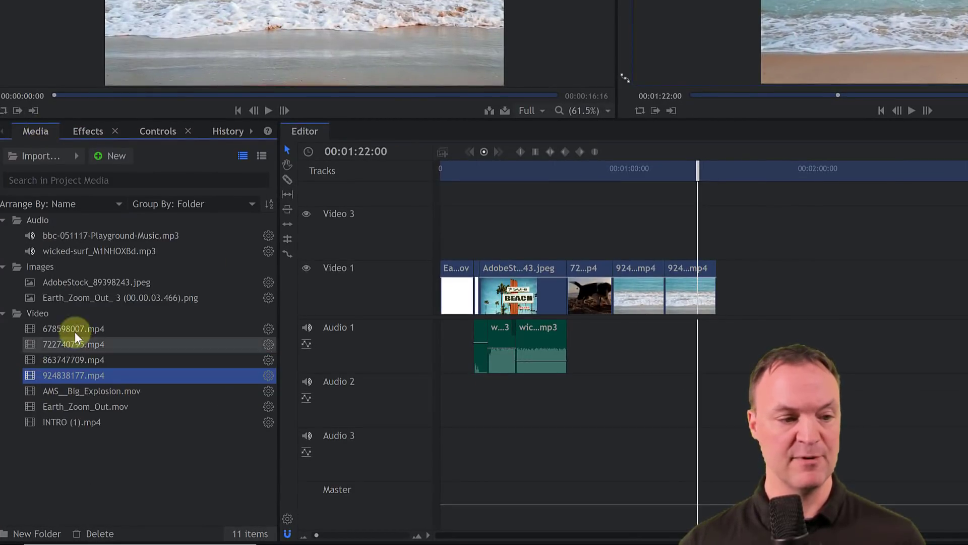
left_click(71, 361)
left_click(65, 376)
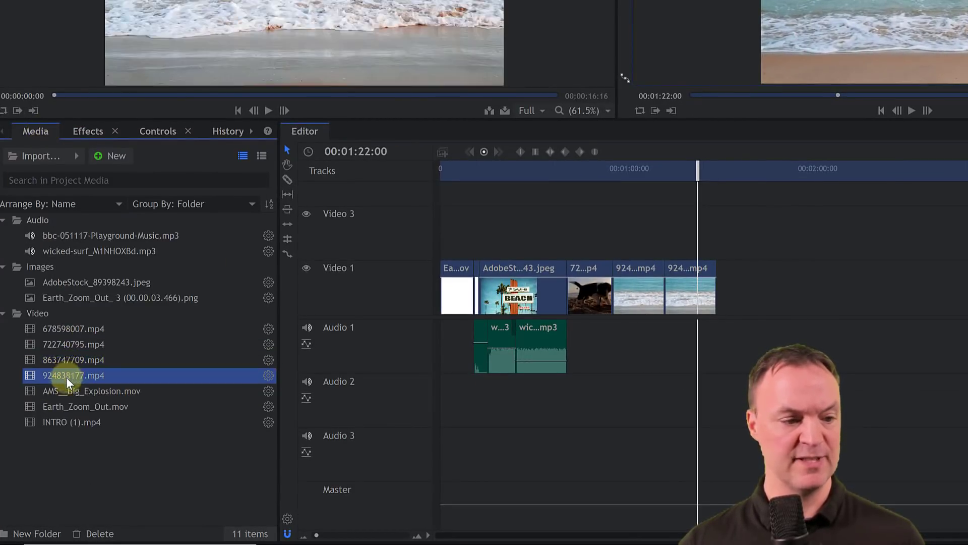
left_click(73, 345)
left_click(68, 361)
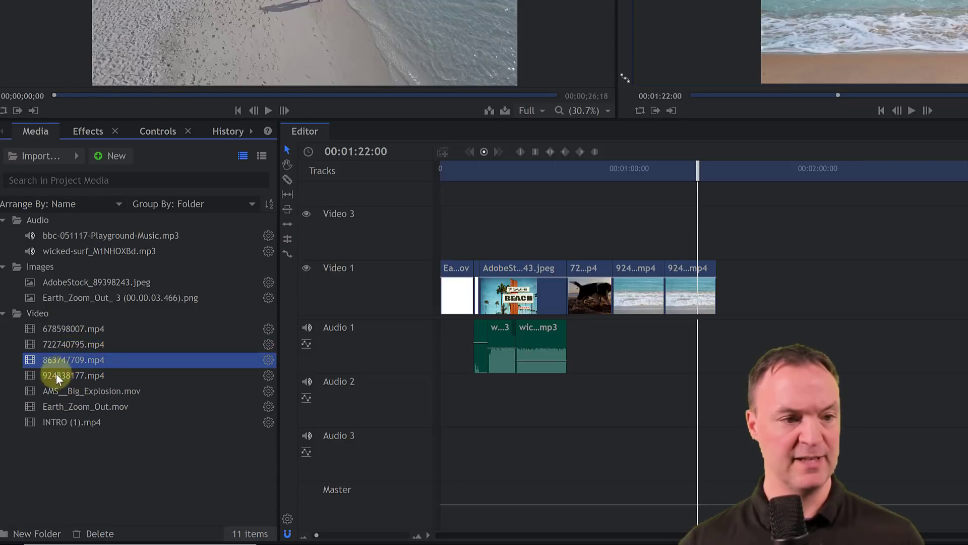
left_click(64, 393)
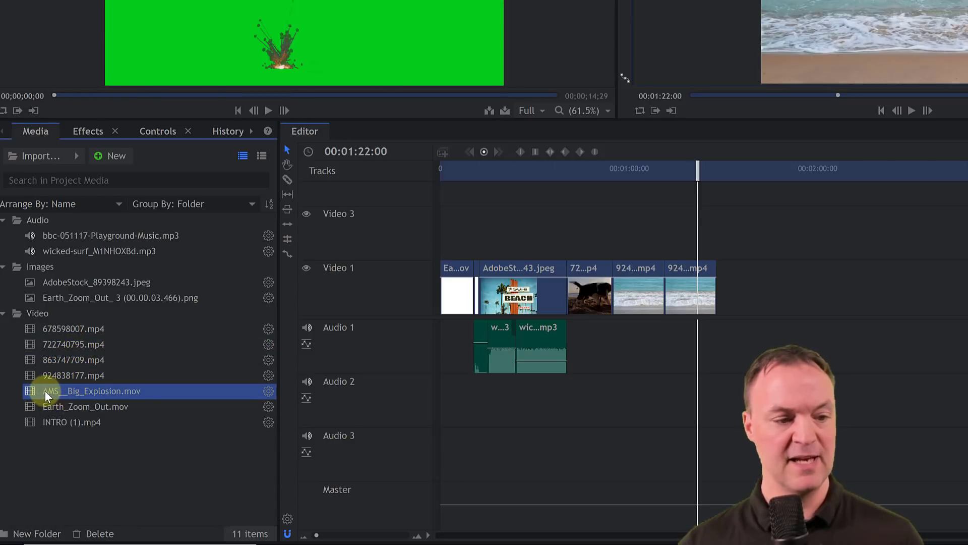
left_click_drag(45, 391, 663, 231)
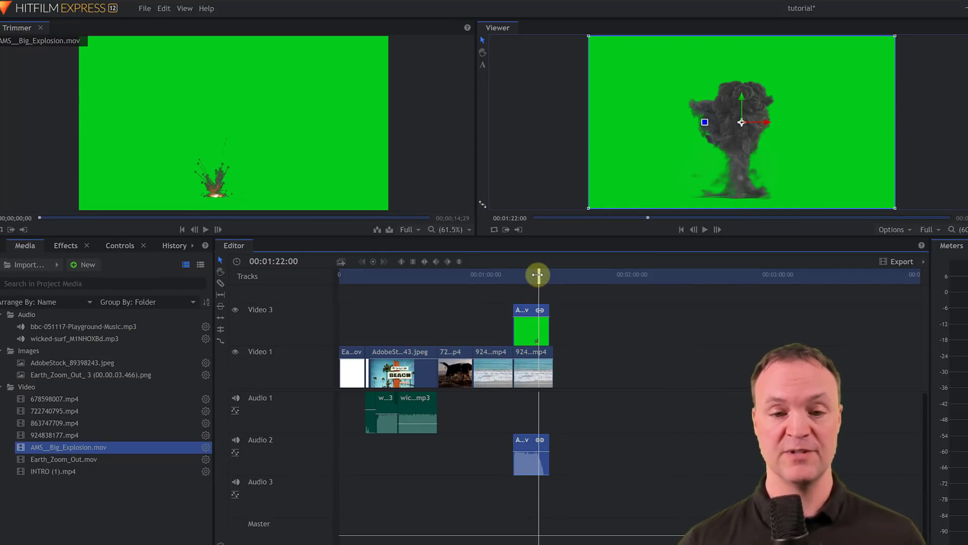
Step: Scrub through and play the green-screen explosion clip above the beach footage
left_click_drag(536, 275, 523, 295)
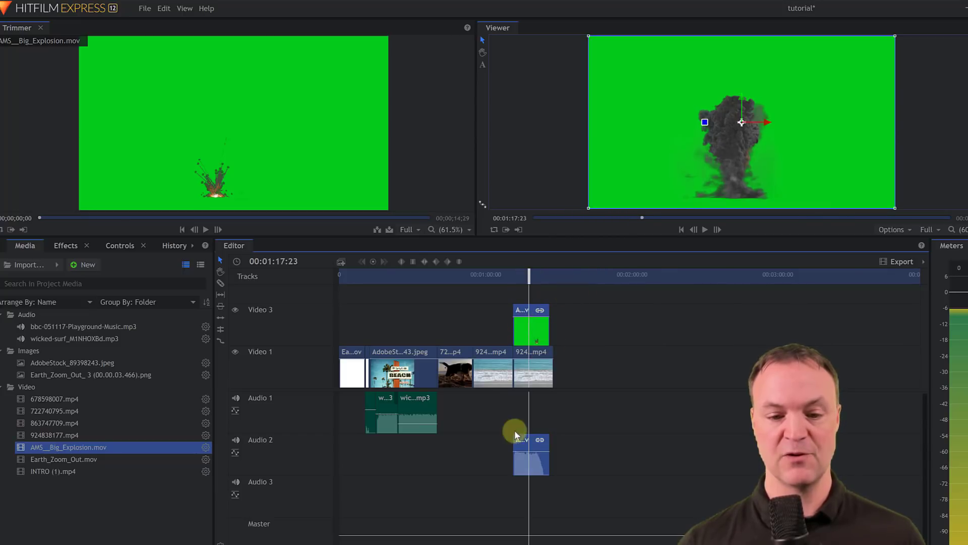
left_click_drag(535, 452, 536, 454)
left_click_drag(532, 279, 519, 278)
left_click(705, 229)
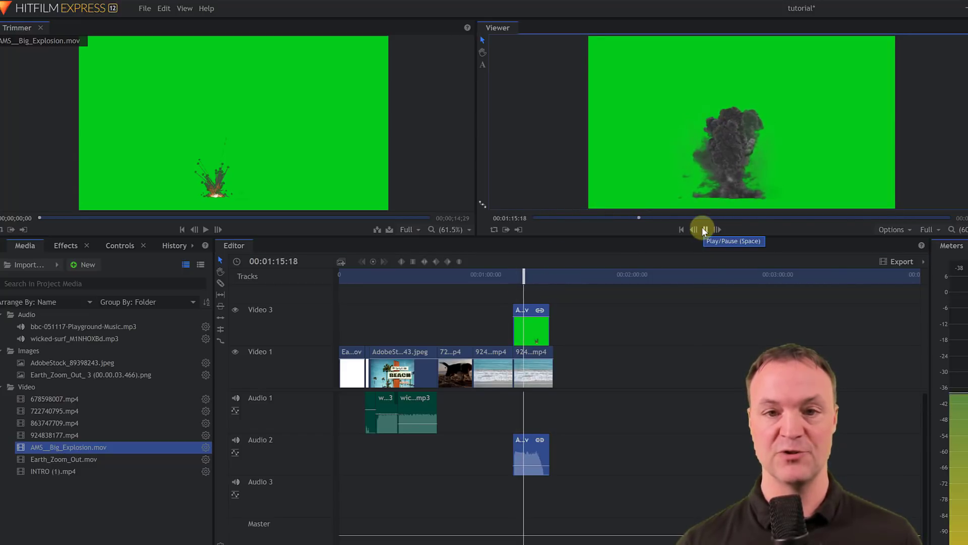
left_click(705, 229)
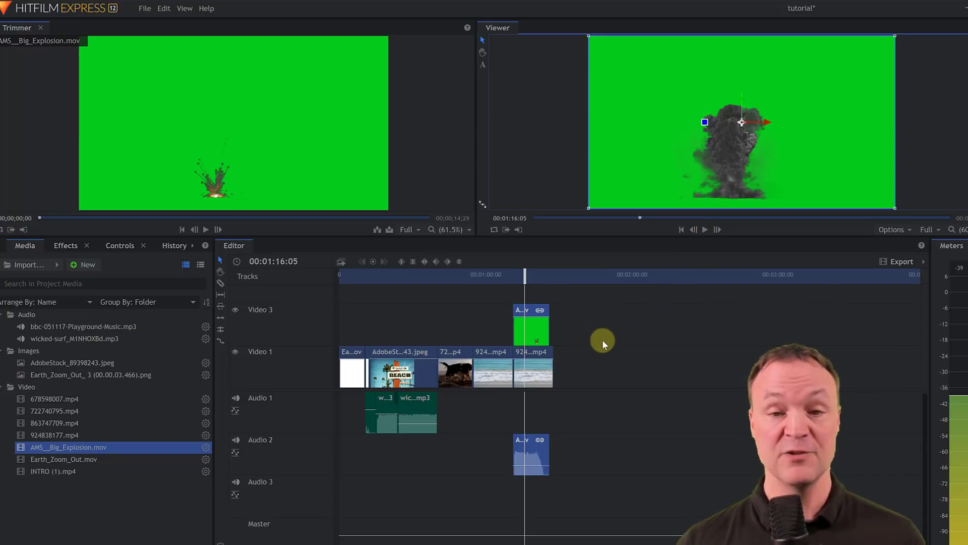
Step: Apply the Hue & RGB Key effect from the Keying category to the explosion clip on Video 3
left_click(52, 245)
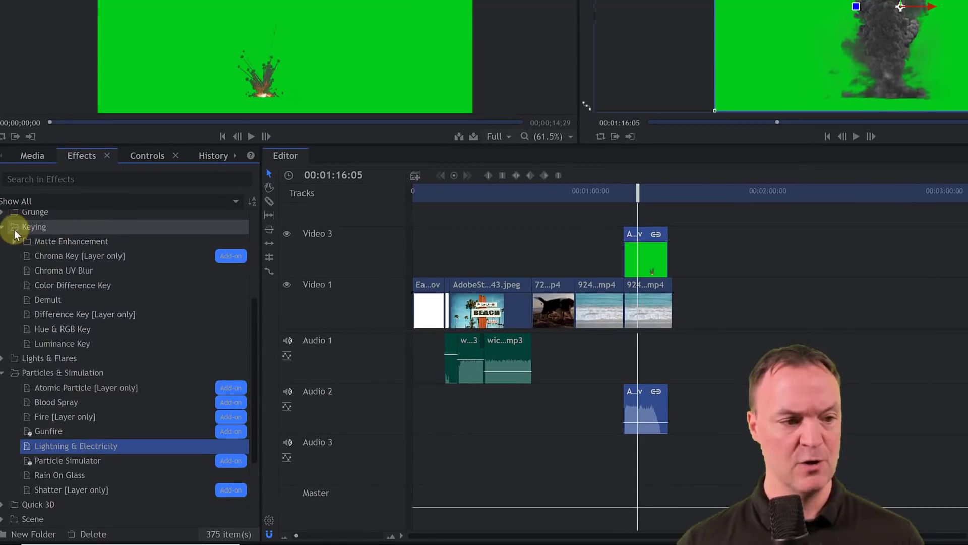
left_click(5, 230)
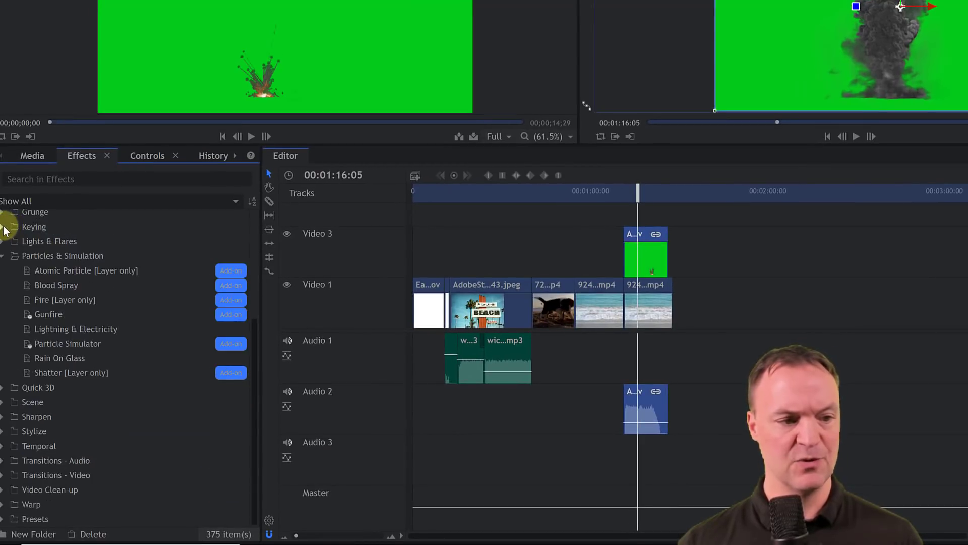
left_click(3, 228)
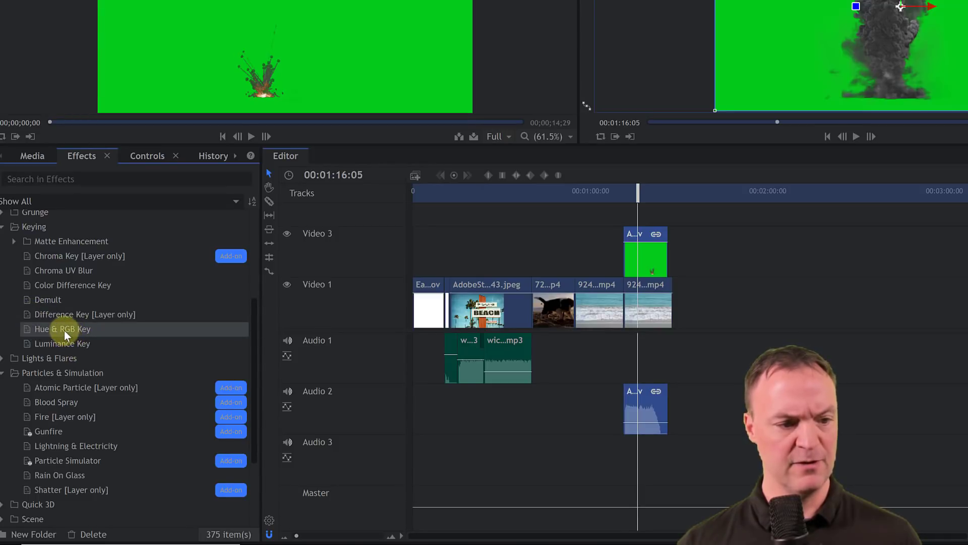
left_click_drag(56, 329, 646, 255)
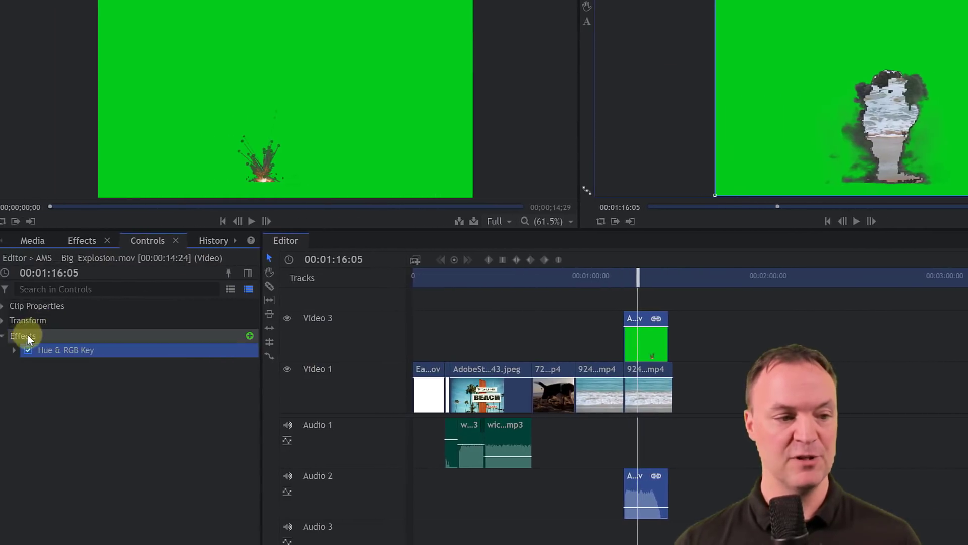
Step: Sample the explosion clip's green background as the Hue & RGB Key color
left_click(21, 350)
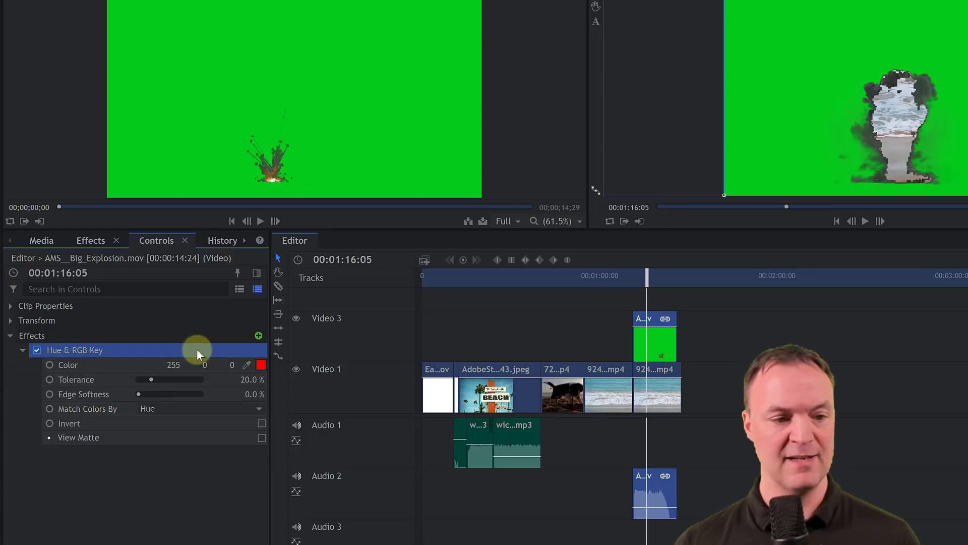
left_click(261, 364)
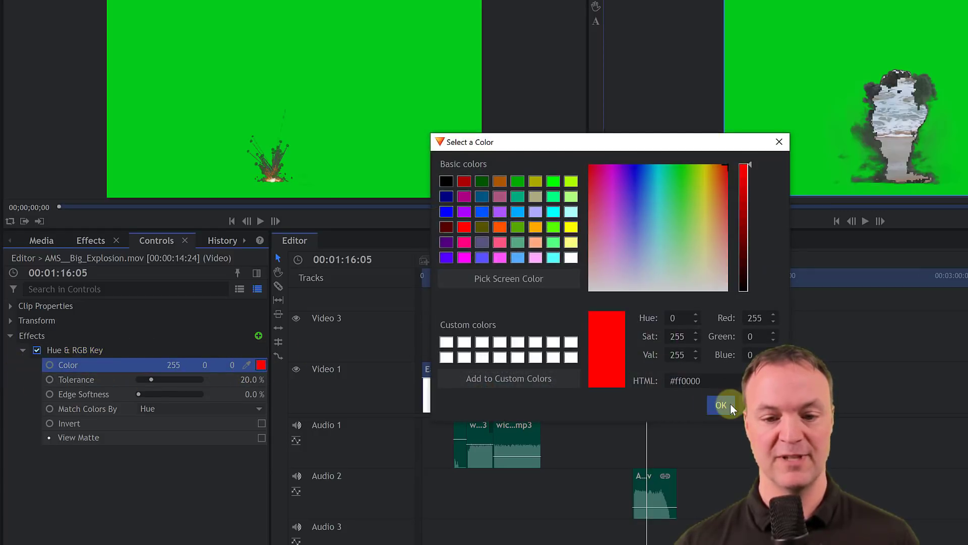
left_click(721, 405)
left_click(246, 364)
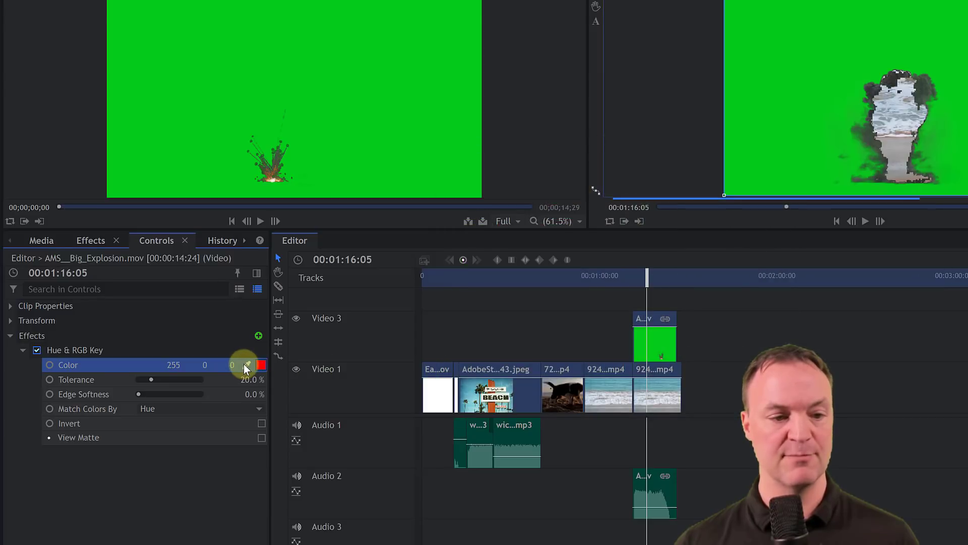
left_click_drag(248, 357, 799, 61)
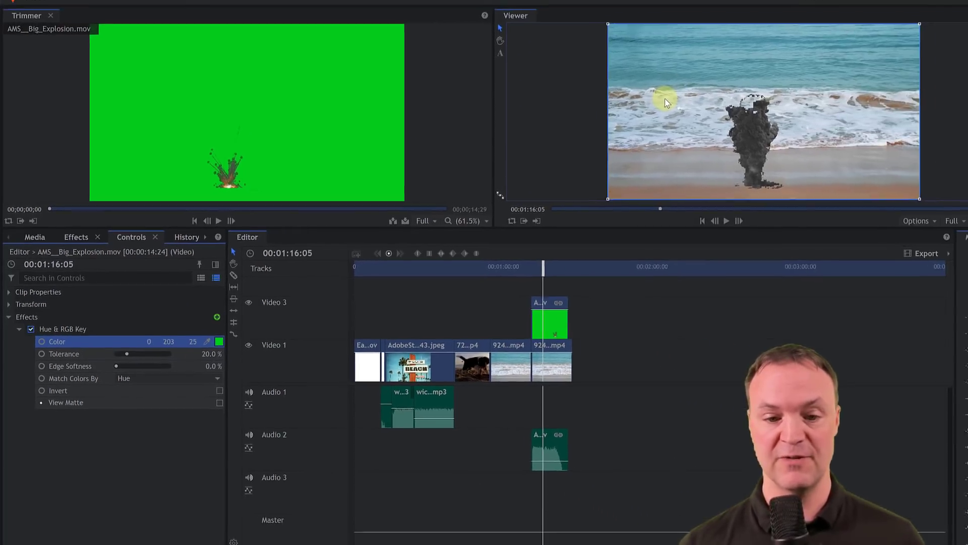
Step: Play the keyed explosion over the beach and set the Hue & RGB Key tolerance to 18%
left_click(726, 221)
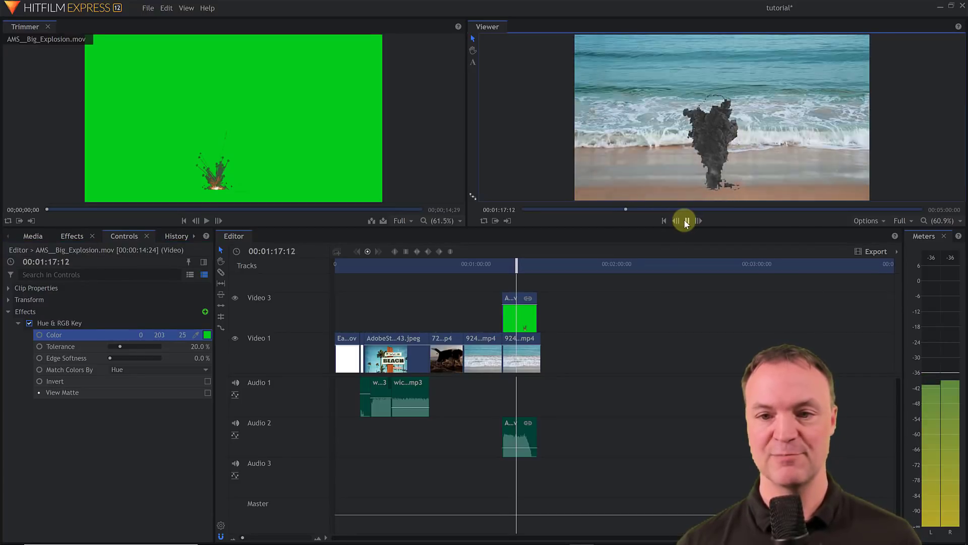
left_click(685, 221)
left_click_drag(511, 268, 507, 268)
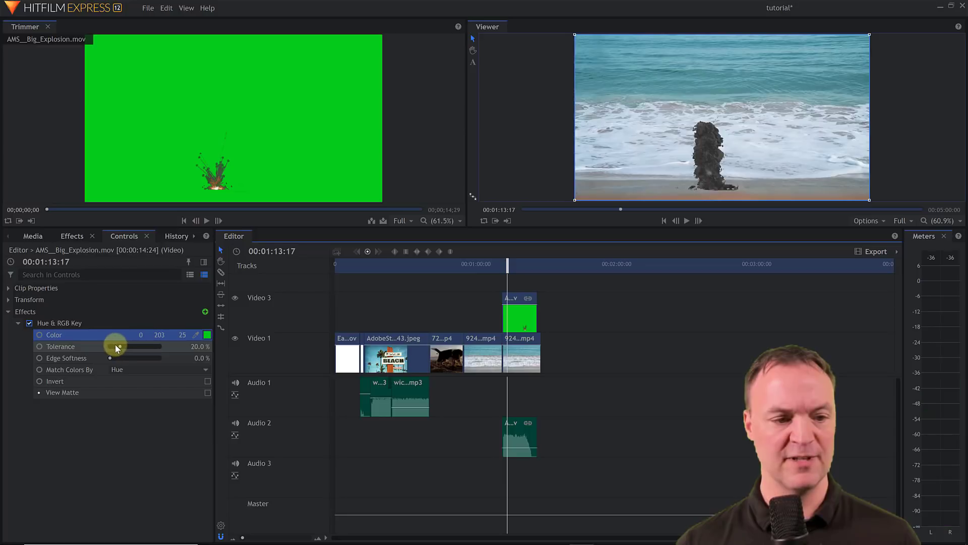
mouse_move(118, 345)
left_mouse_down()
mouse_move(130, 352)
mouse_move(111, 346)
mouse_move(124, 359)
left_mouse_up()
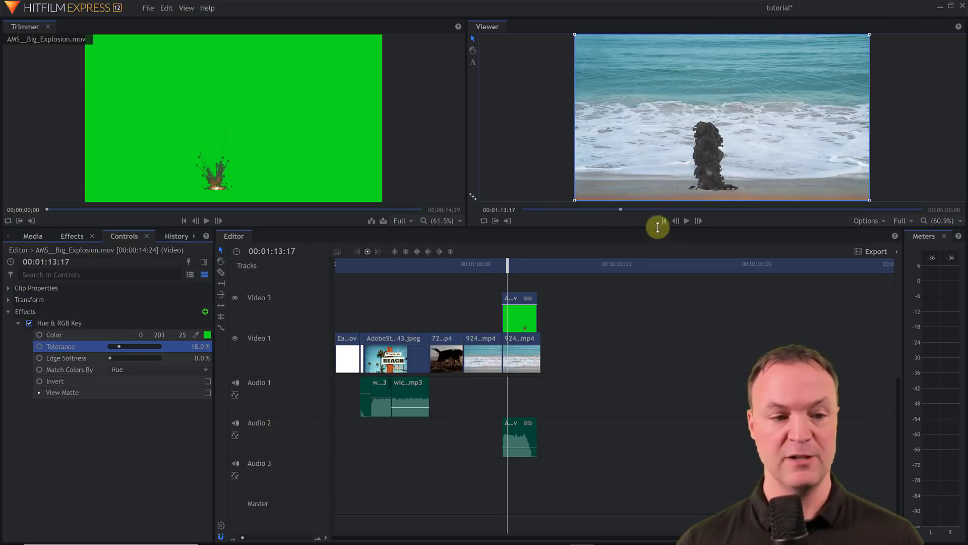
Step: Enable Scale keyframing on the explosion clip, and resize it to about 61.7% and position it over the surf
left_click(9, 301)
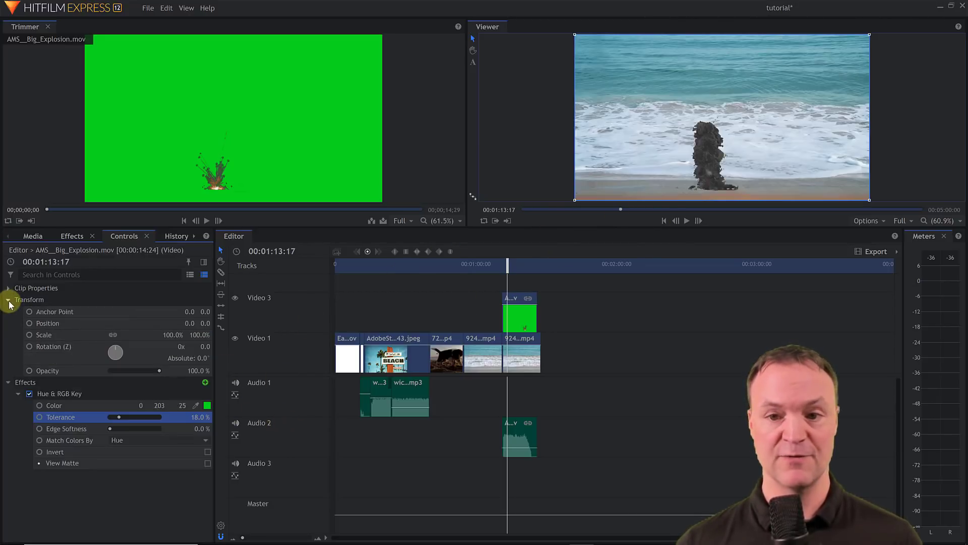
left_click(29, 335)
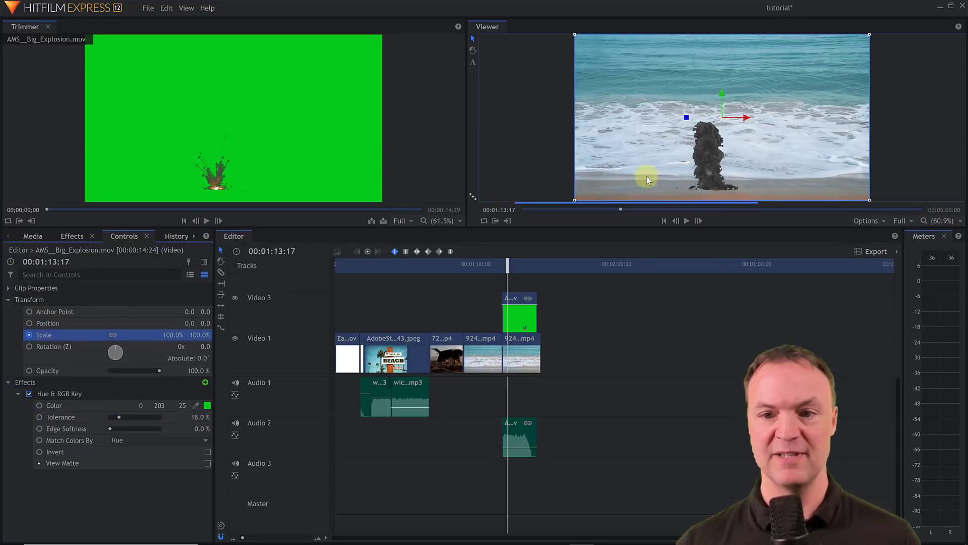
left_click(707, 169)
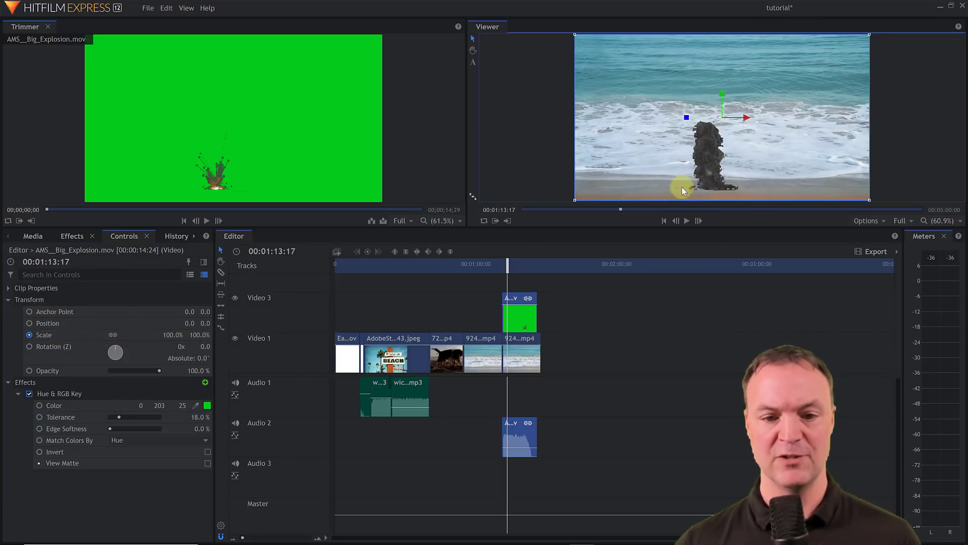
left_click_drag(710, 160, 722, 143)
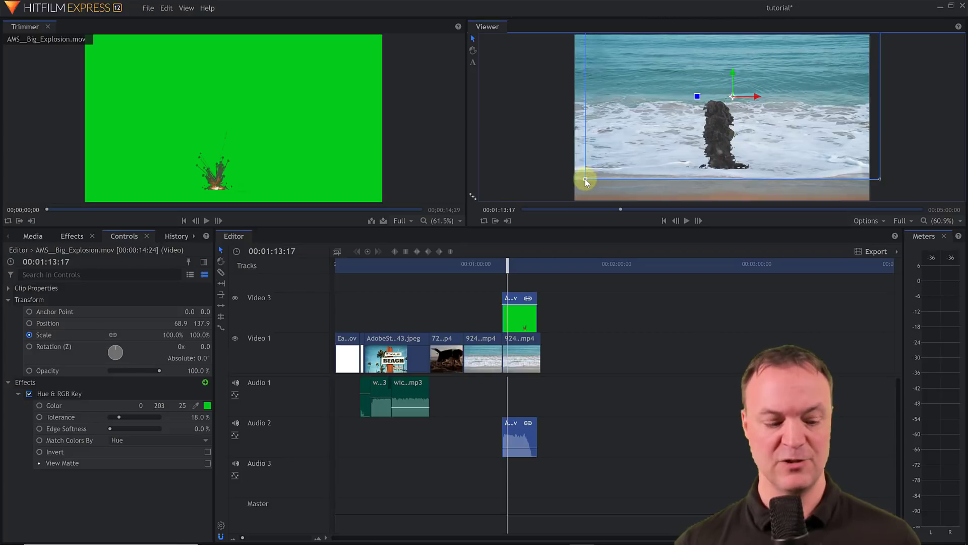
left_click_drag(585, 180, 678, 160)
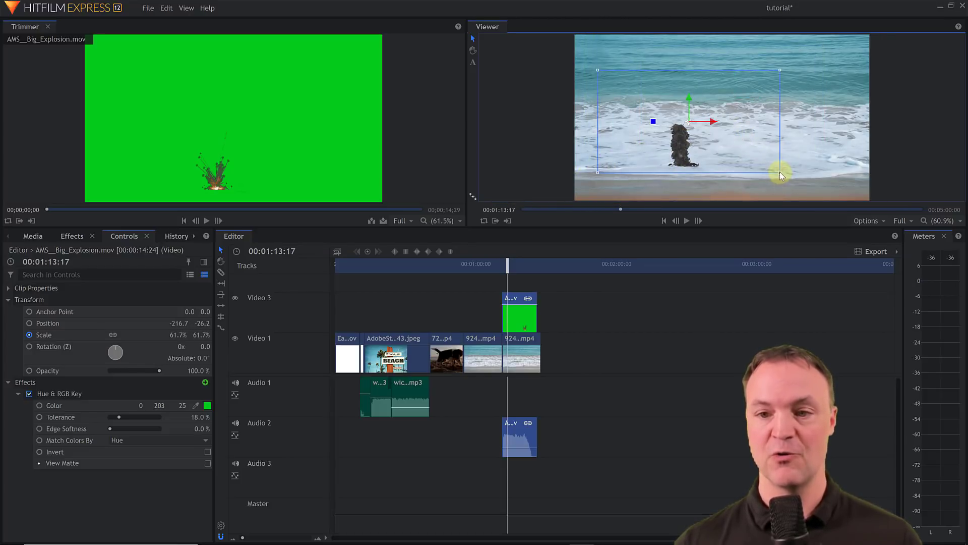
Step: Enlarge the explosion clip to about 104% and move it over the sand at a position of about -69, -20
left_click_drag(782, 174, 841, 207)
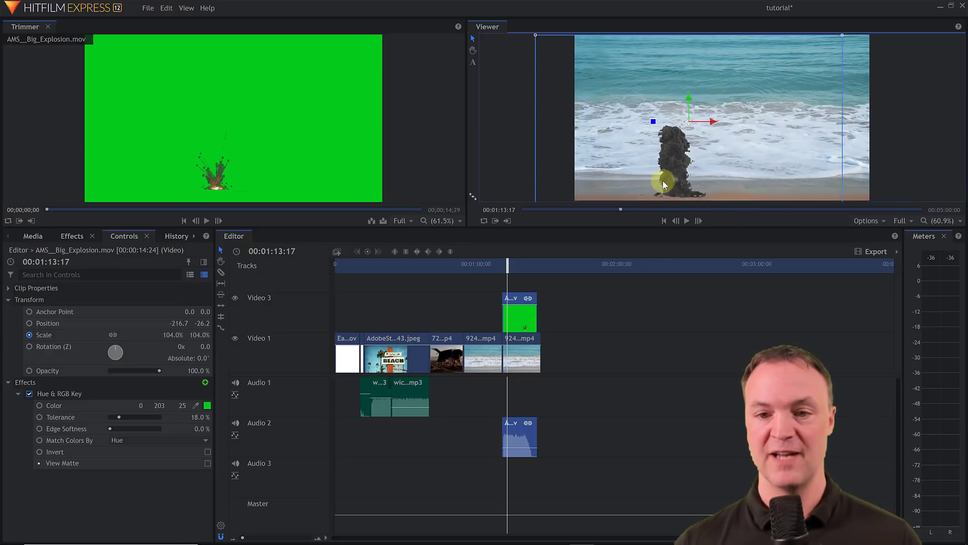
left_click_drag(670, 174, 693, 179)
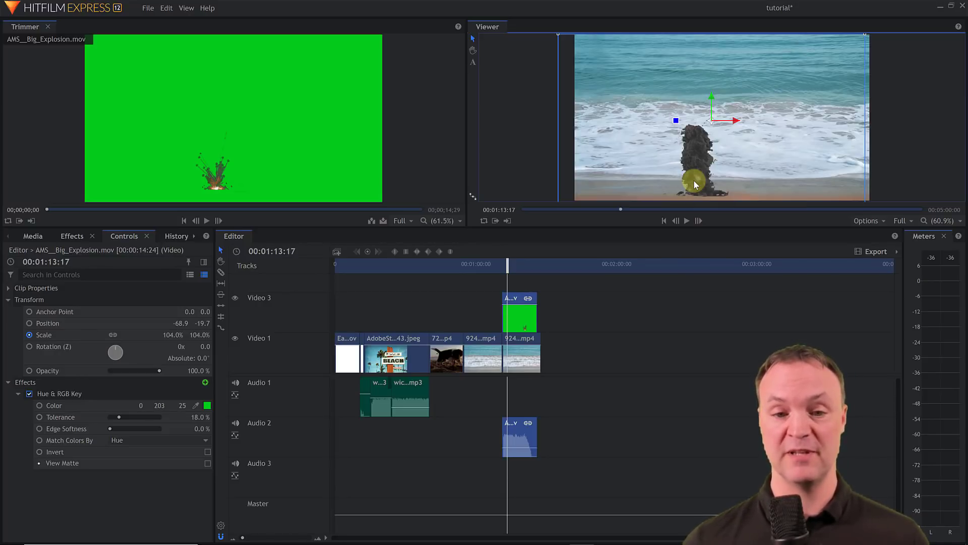
Step: Play the beach footage with the enlarged explosion from just before the explosion clip starts, and deselect the clip
left_click_drag(509, 267, 500, 270)
left_click(687, 220)
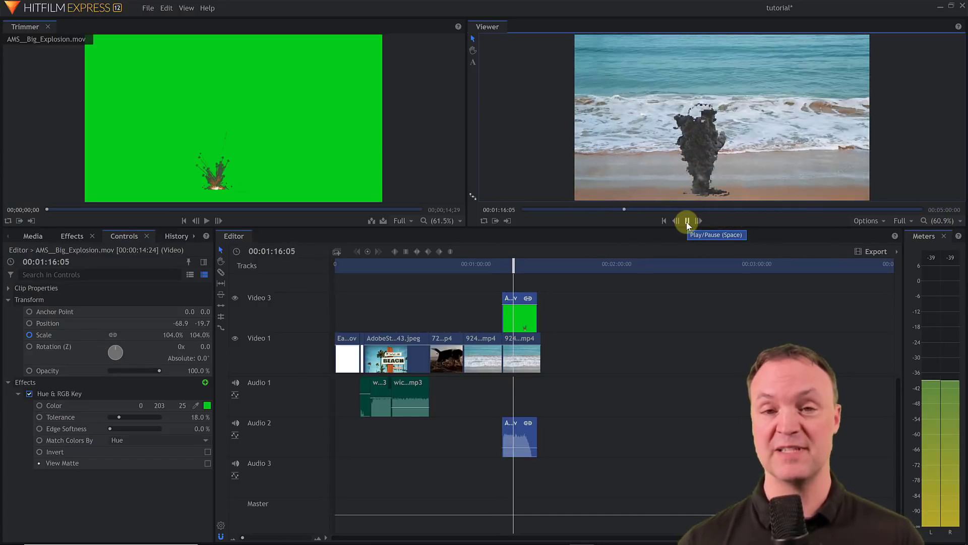
left_click(687, 220)
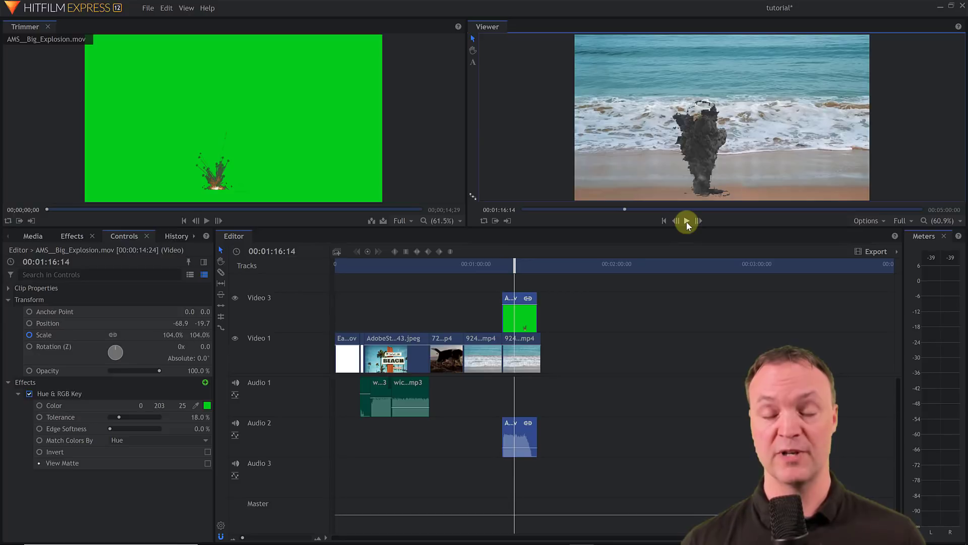
left_click(583, 413)
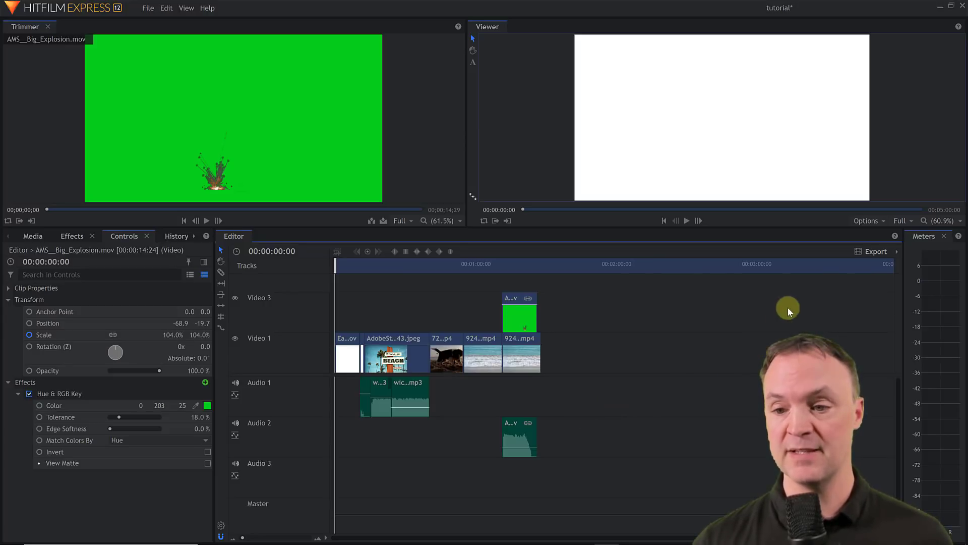
Step: Add the timeline's contents to the export queue and switch to the Export screen
left_click(871, 251)
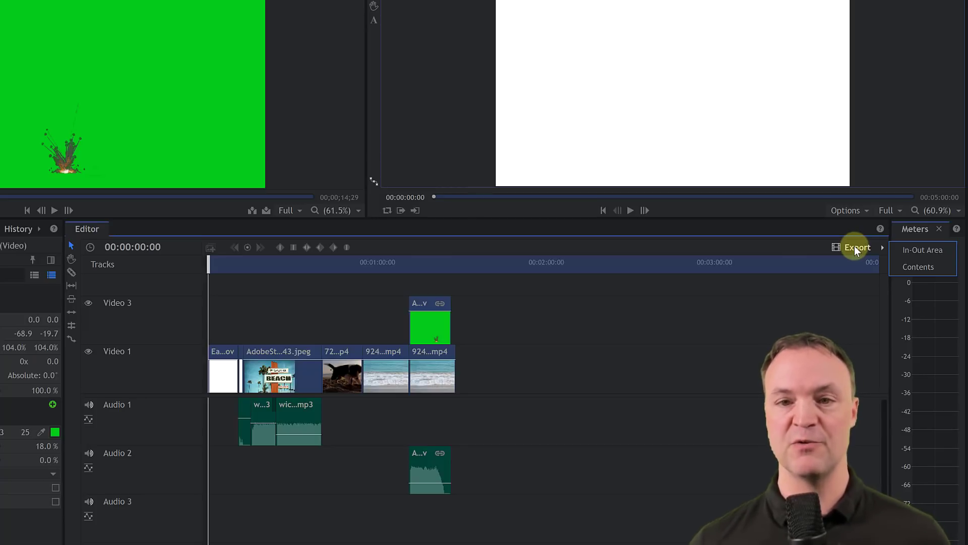
left_click(915, 267)
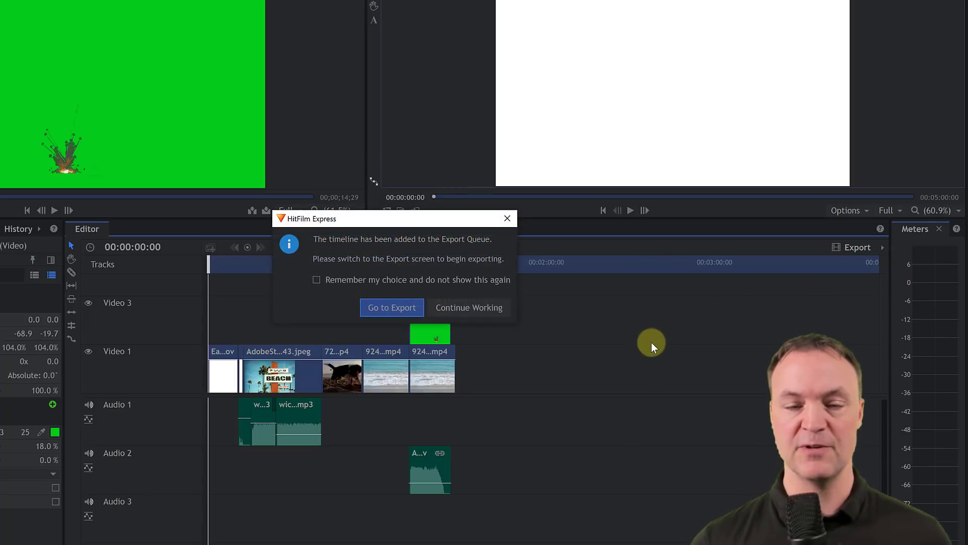
left_click(394, 310)
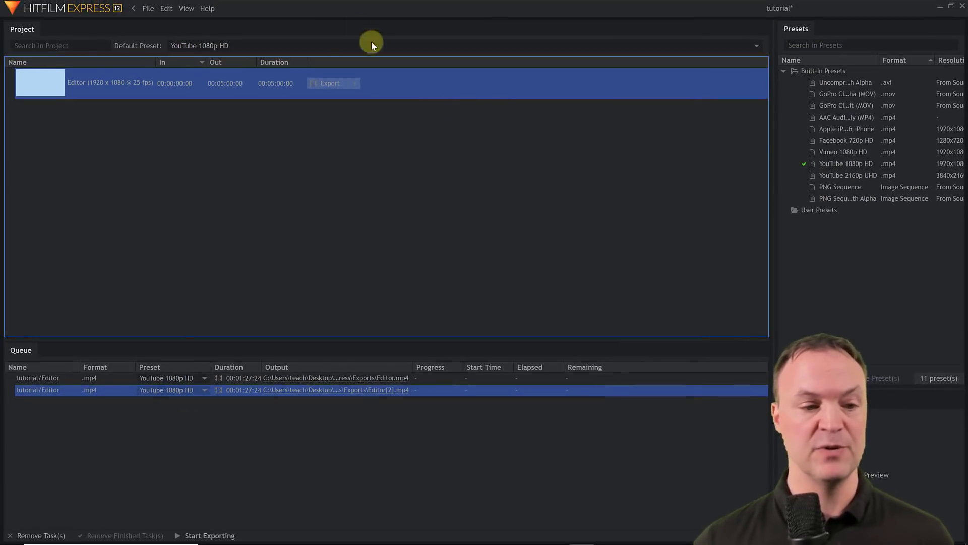
left_click(254, 129)
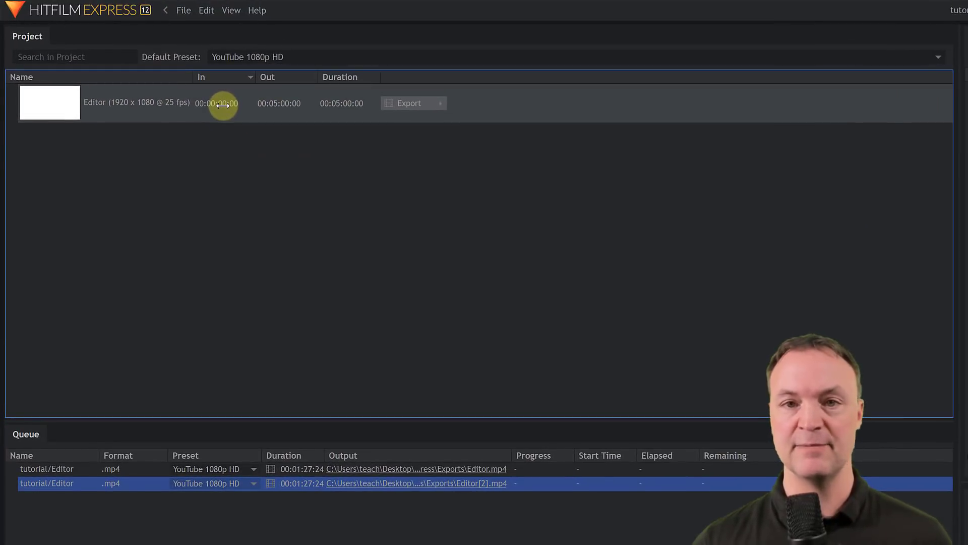
left_click(223, 105)
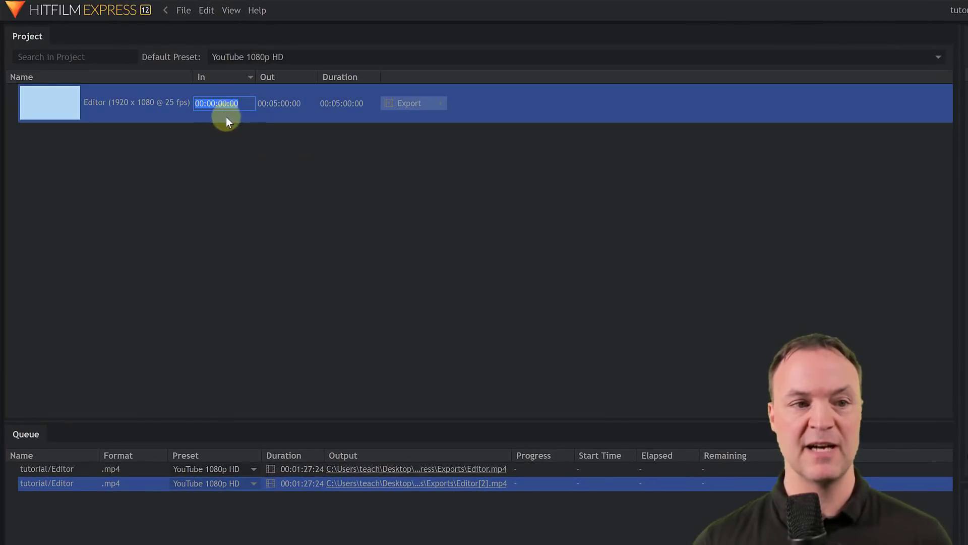
left_click(265, 130)
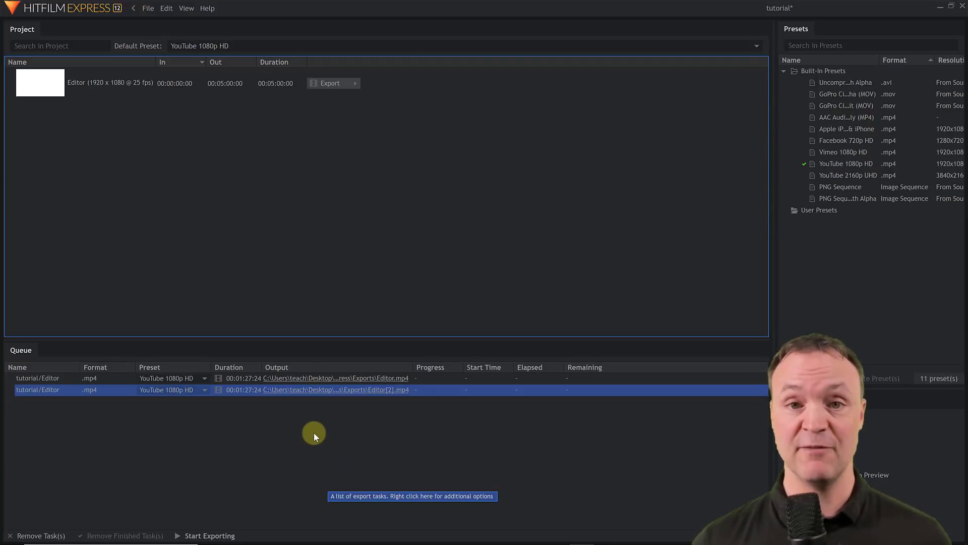
Step: Start exporting the queued timeline tasks with the YouTube 1080p HD preset
left_click(321, 395)
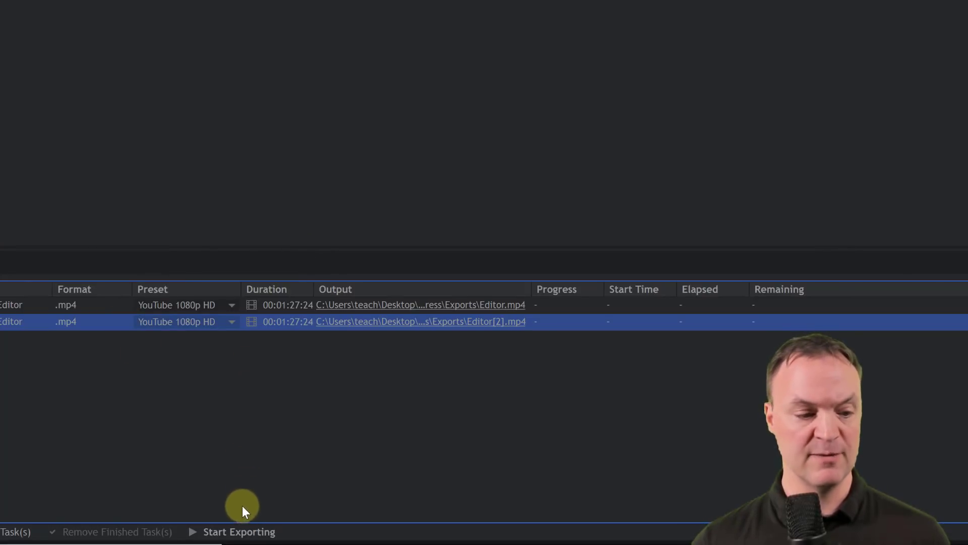
left_click(246, 535)
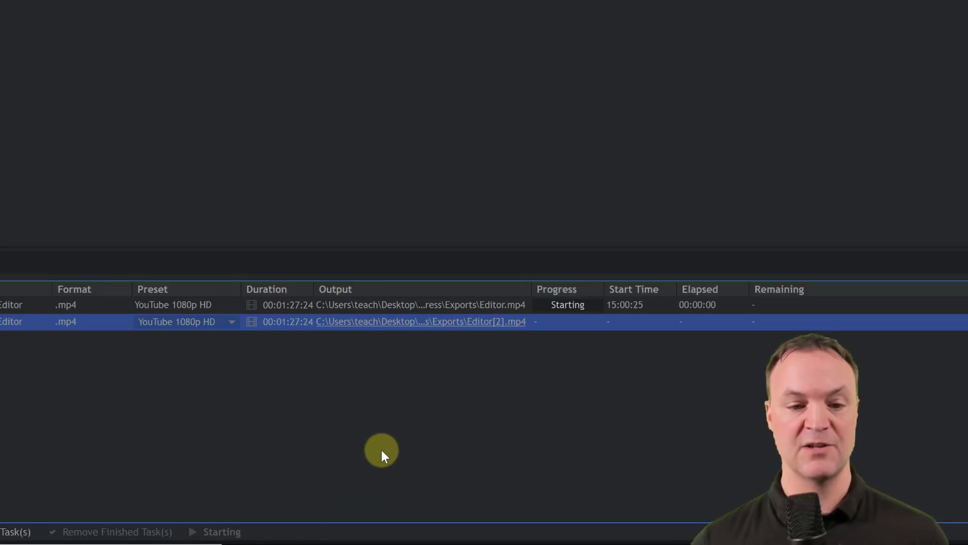